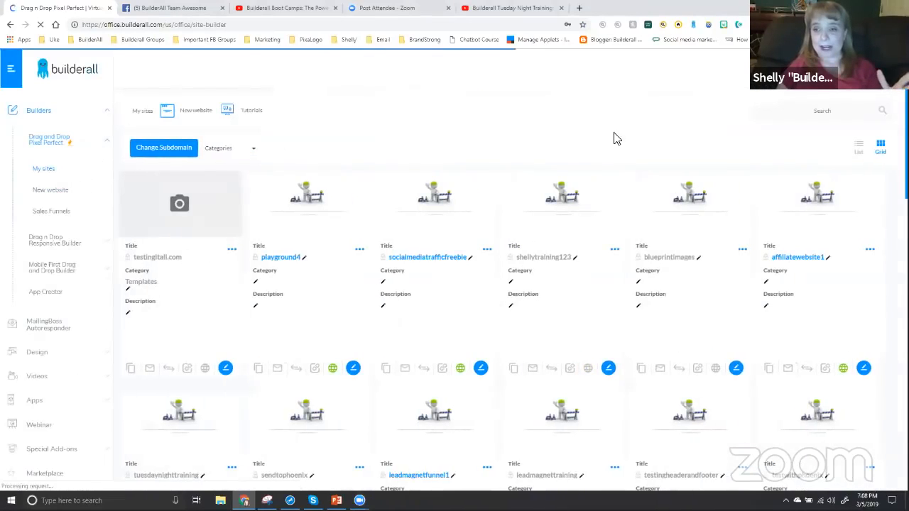
# Search the site list for "play" and open the live playground site
pyautogui.click(811, 111)
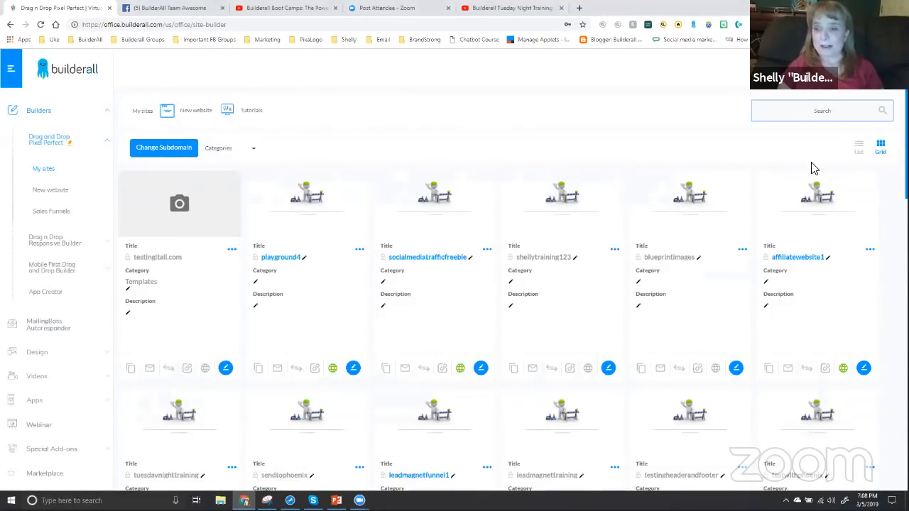
pyautogui.write('pl')
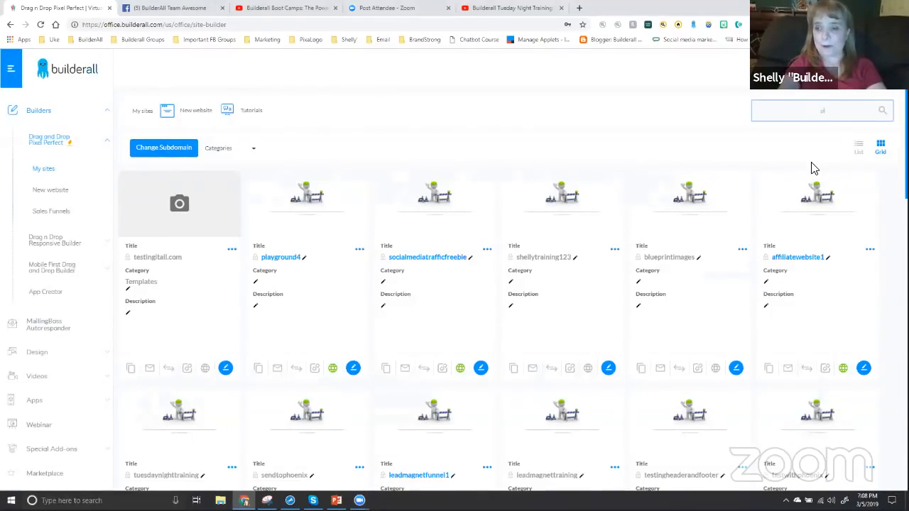
pyautogui.write('ay')
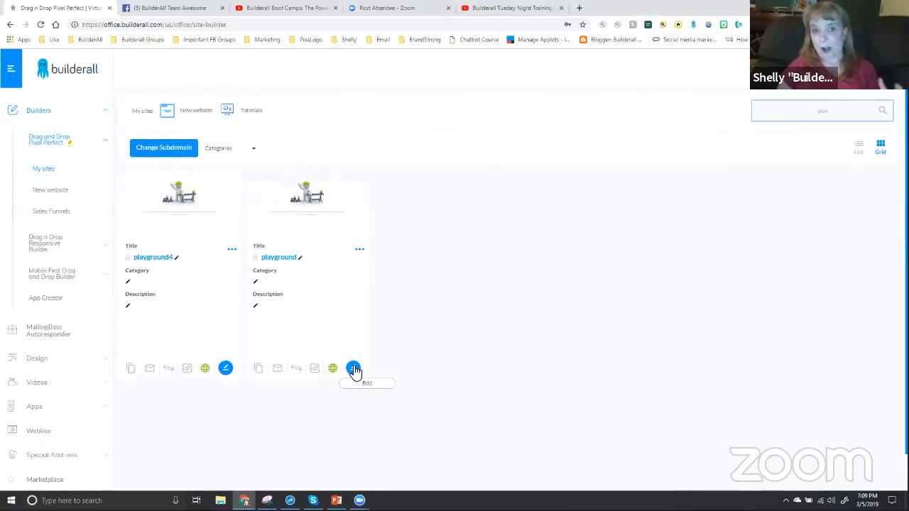
pyautogui.click(278, 258)
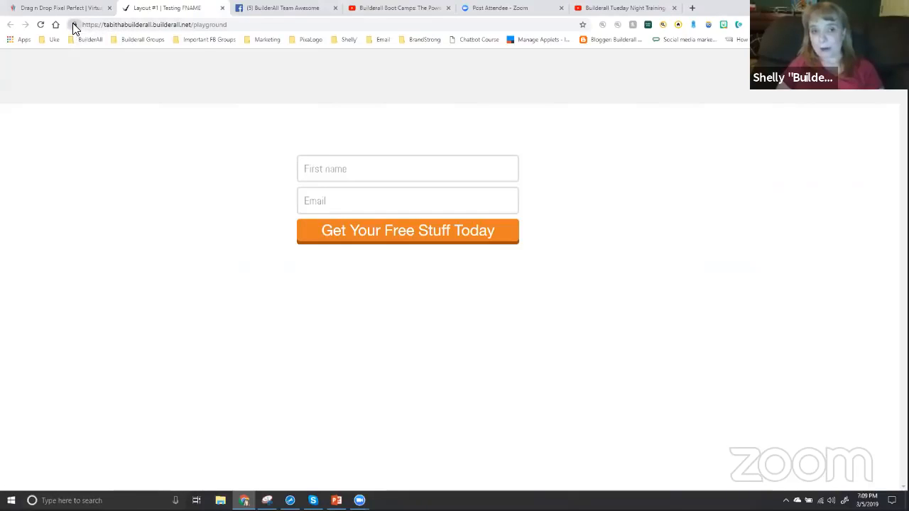
# Bookmark the live playground page on the bookmarks bar beside the Uke folder and reload the page
pyautogui.moveTo(71, 39); pyautogui.dragTo(65, 41)
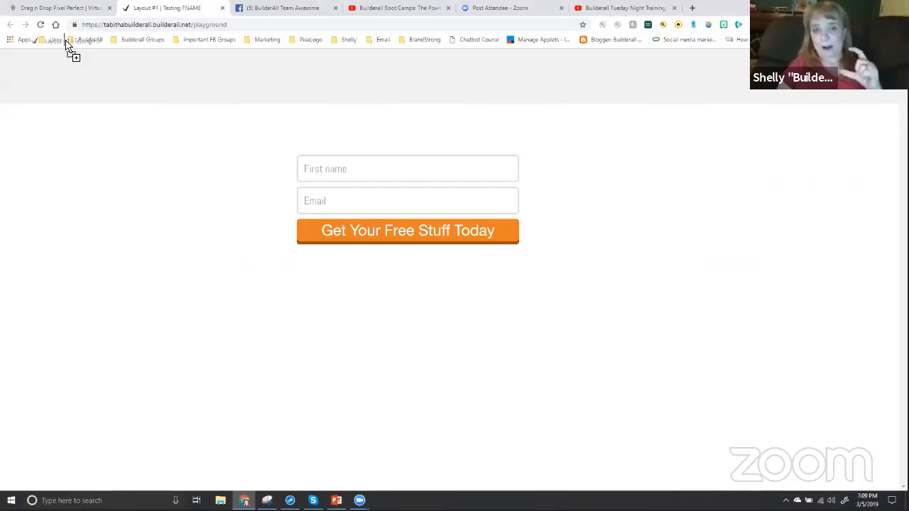
pyautogui.moveTo(66, 41); pyautogui.dragTo(66, 42)
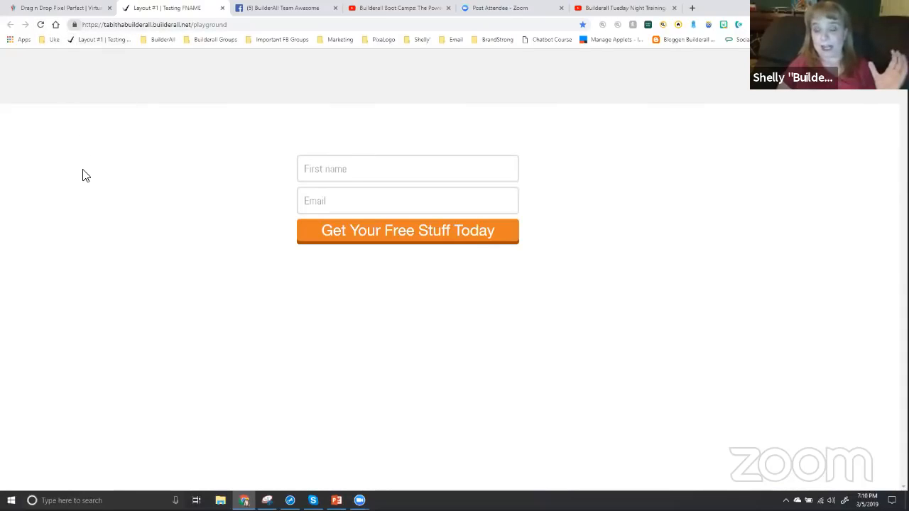
pyautogui.click(40, 24)
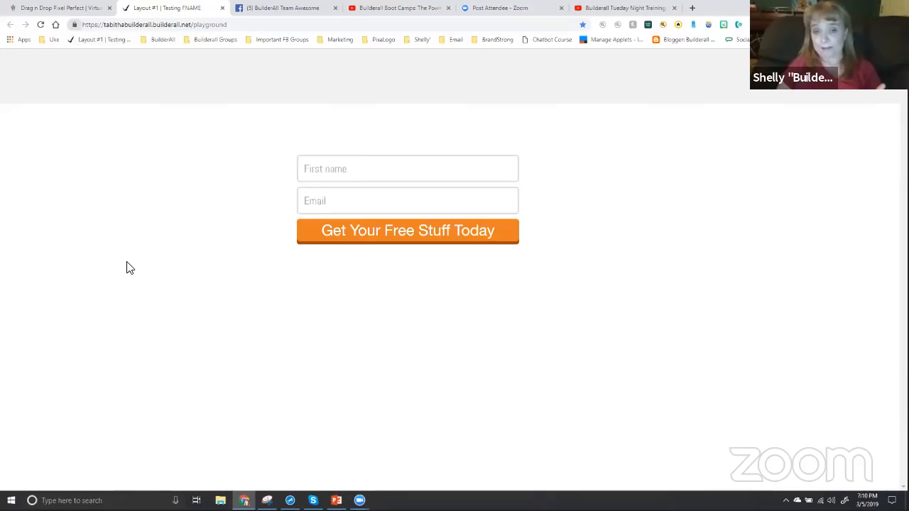
# Reopen the live playground site from the site list and select its web address
pyautogui.click(71, 13)
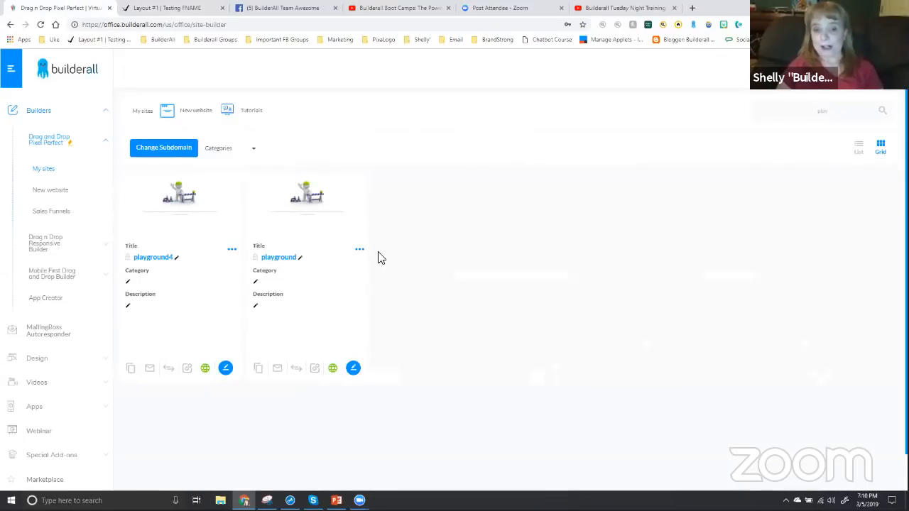
pyautogui.click(279, 260)
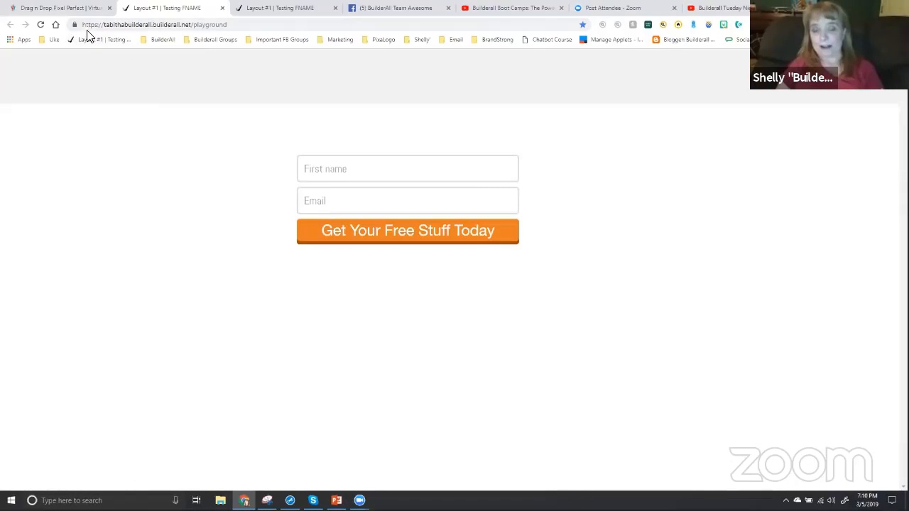
pyautogui.moveTo(75, 26); pyautogui.dragTo(107, 46)
pyautogui.click(107, 25)
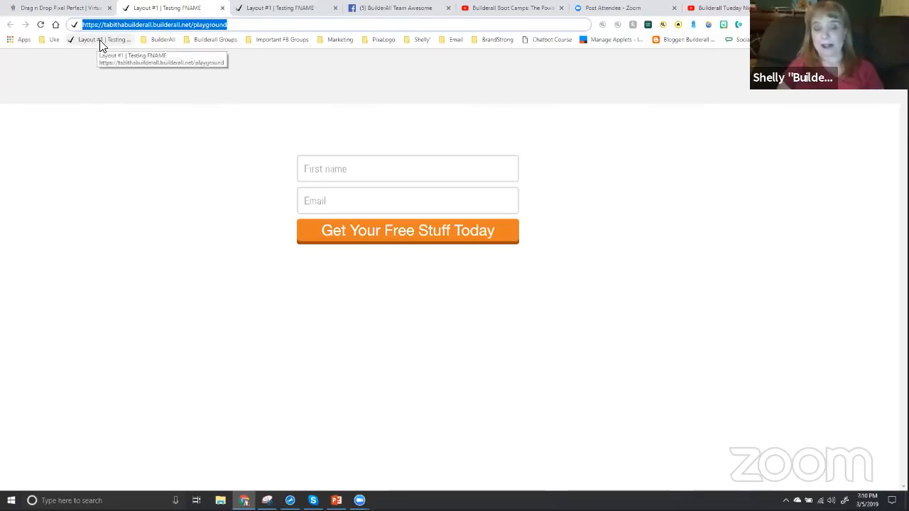
# Close both live playground pages and return to the filtered site list
pyautogui.click(297, 13)
pyautogui.hotkey('ctrl', 'w')
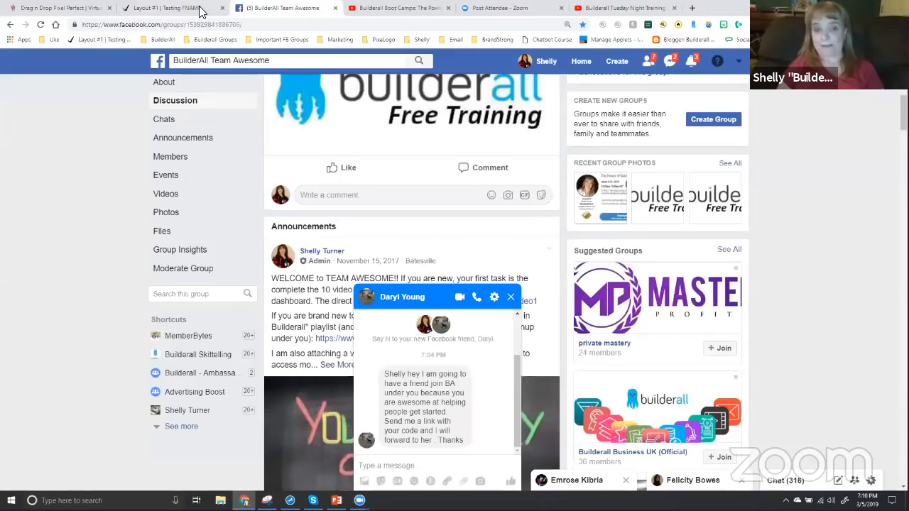
pyautogui.click(224, 13)
pyautogui.click(223, 10)
pyautogui.click(68, 10)
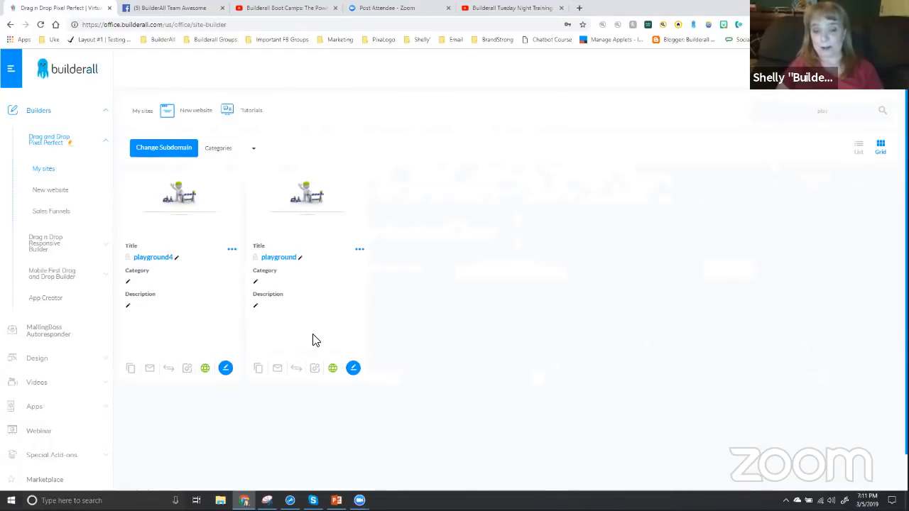
# Open the playground site in the editor and shift the opt-in form slightly down and to the right
pyautogui.click(353, 369)
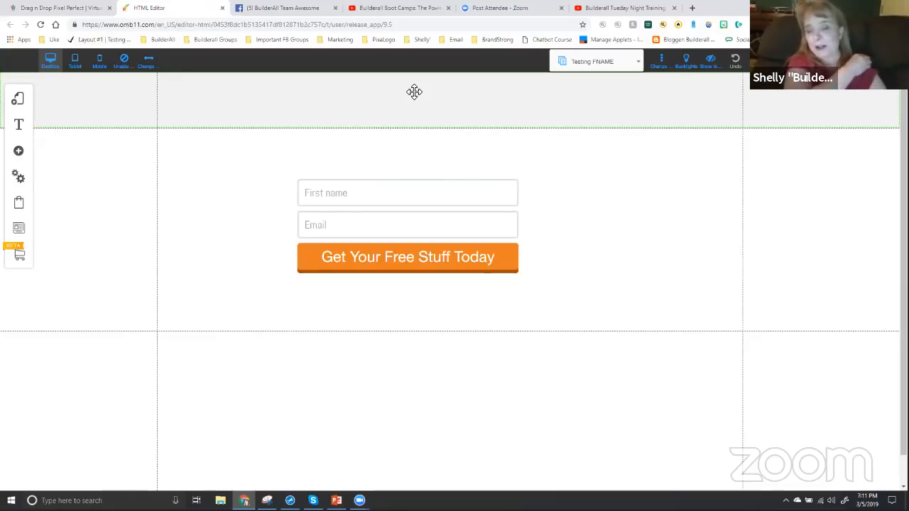
pyautogui.moveTo(369, 234); pyautogui.dragTo(395, 241)
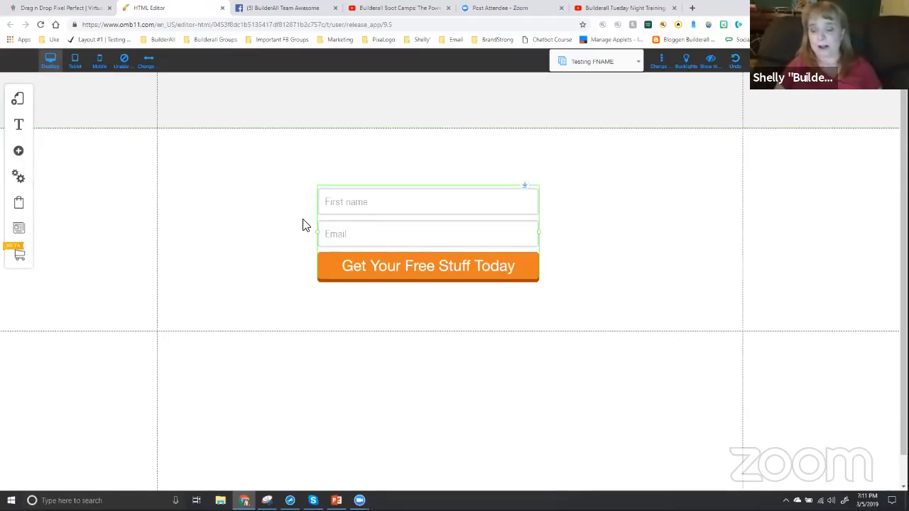
# Add a blank page named "New Home Page" to Layout #1
pyautogui.click(19, 101)
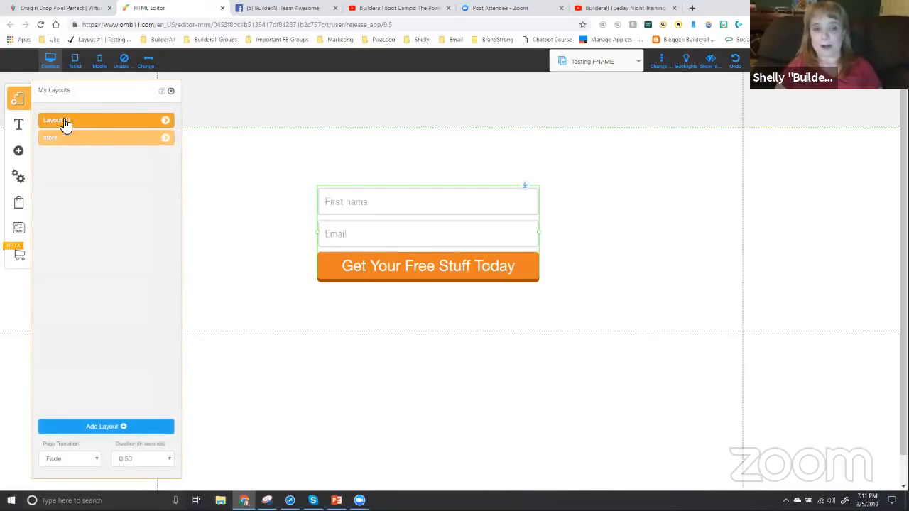
pyautogui.click(166, 123)
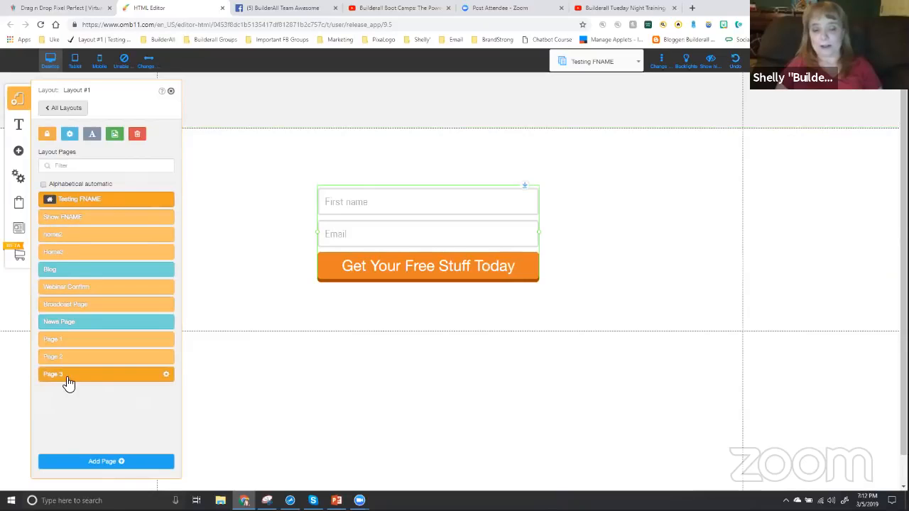
pyautogui.click(98, 462)
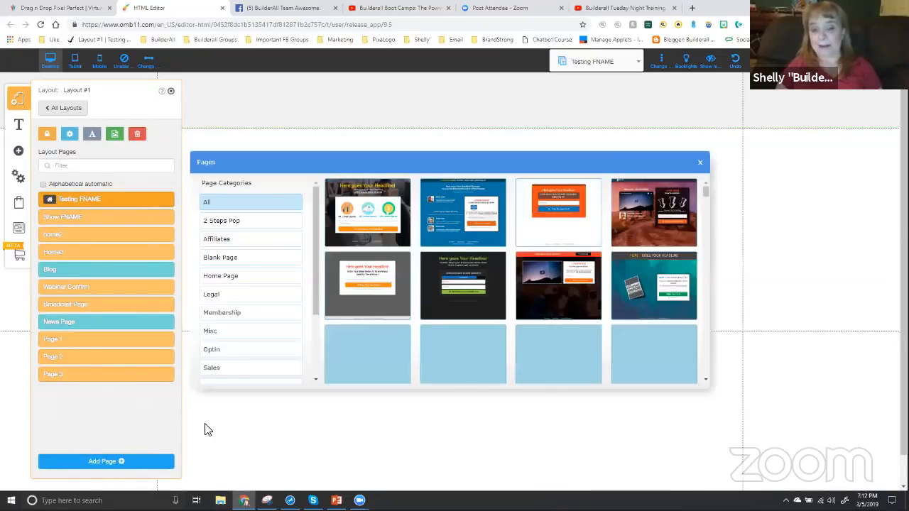
pyautogui.click(226, 258)
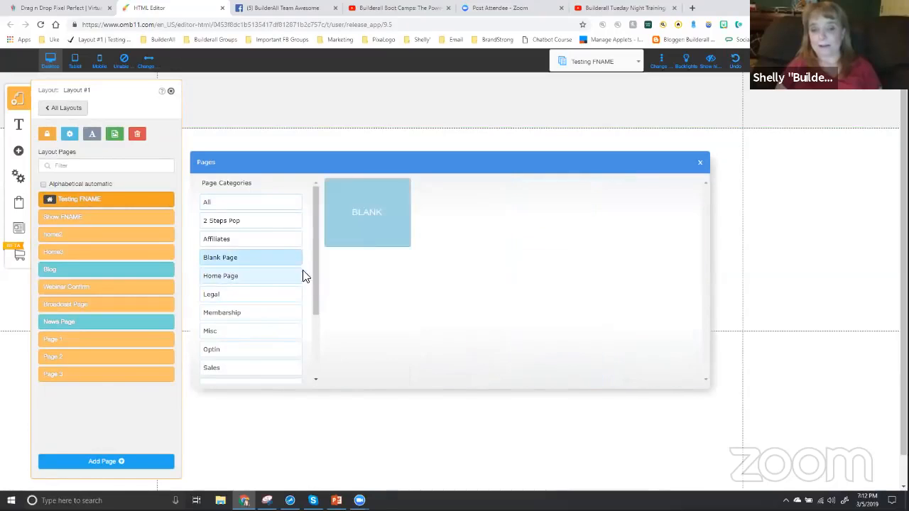
pyautogui.click(370, 231)
pyautogui.tripleClick(372, 351)
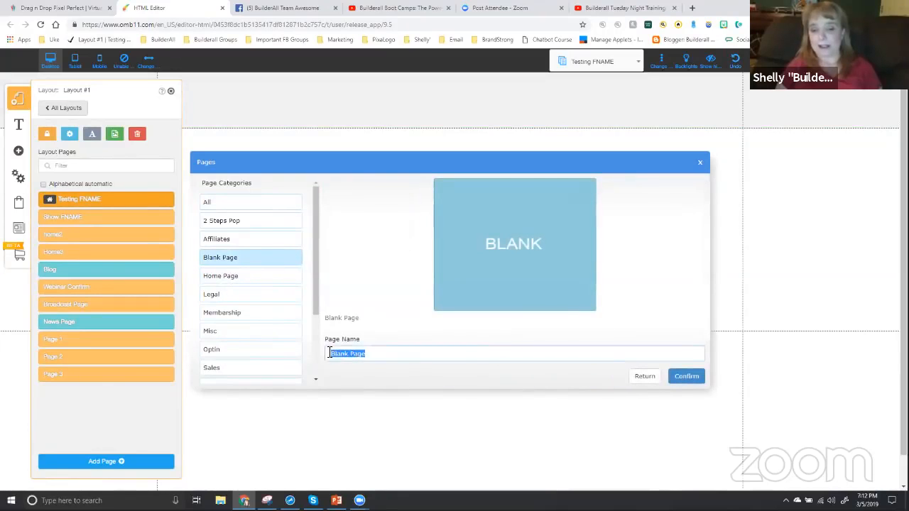
pyautogui.write('New Home ')
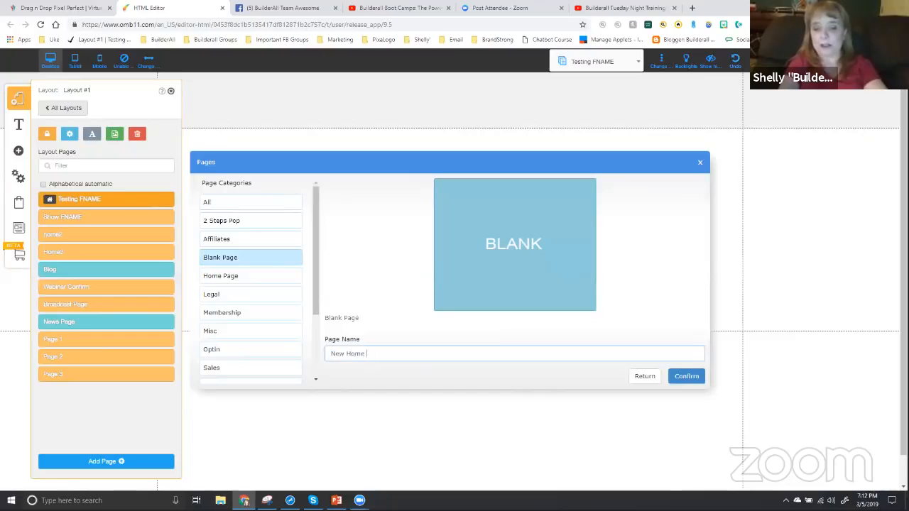
pyautogui.write('Page')
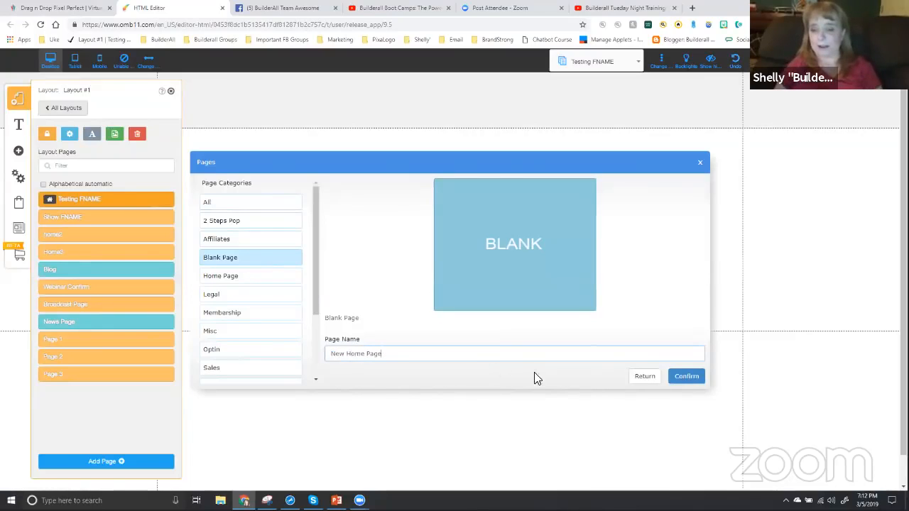
pyautogui.click(684, 378)
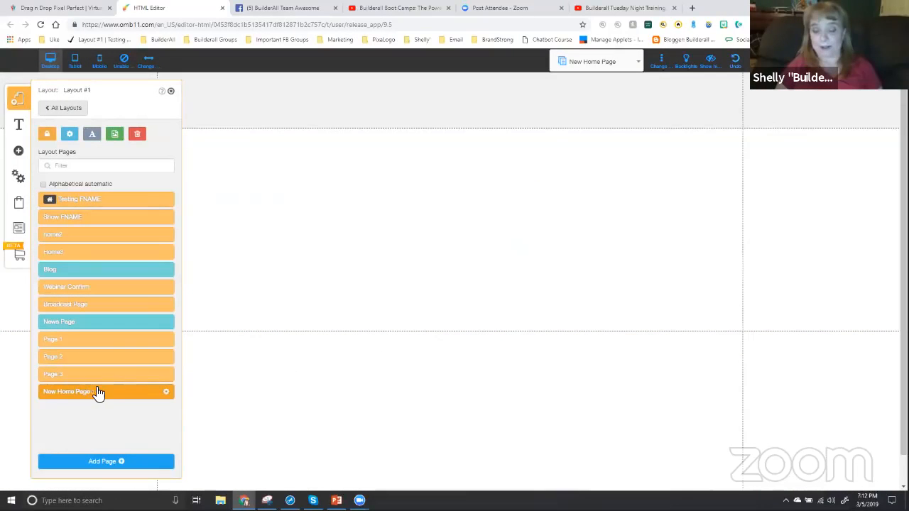
# Set New Home Page as the layout's home page and save its page settings
pyautogui.click(168, 394)
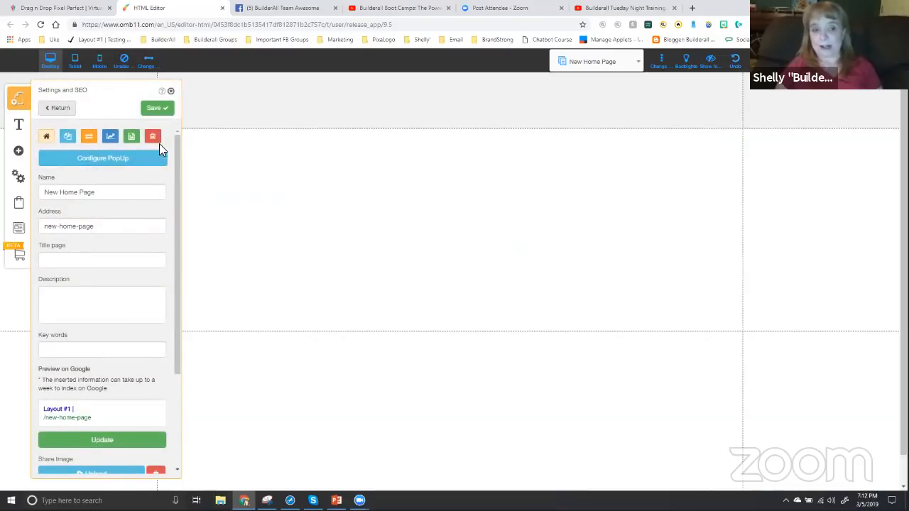
pyautogui.click(46, 138)
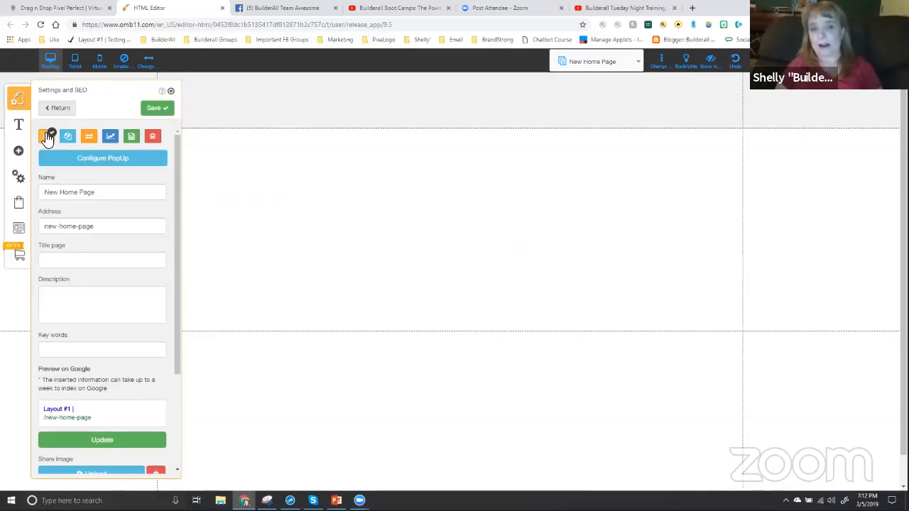
pyautogui.click(156, 110)
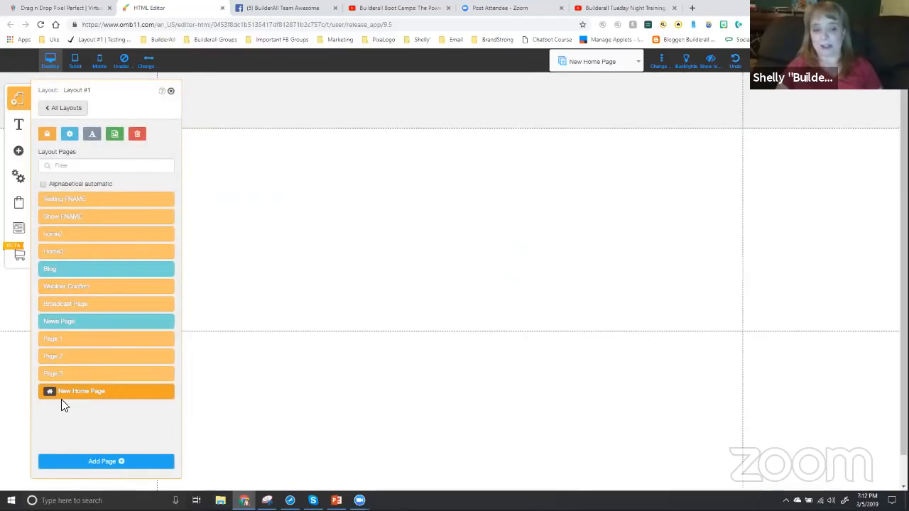
pyautogui.click(167, 392)
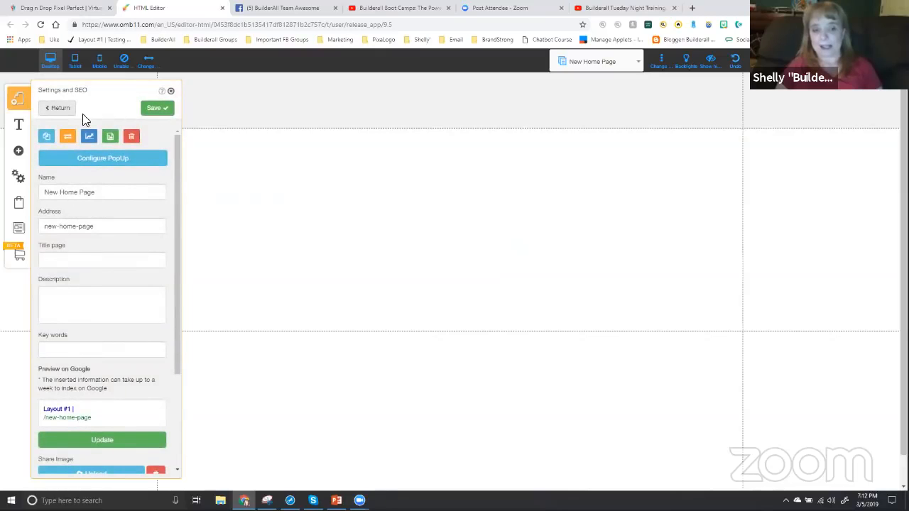
pyautogui.click(153, 109)
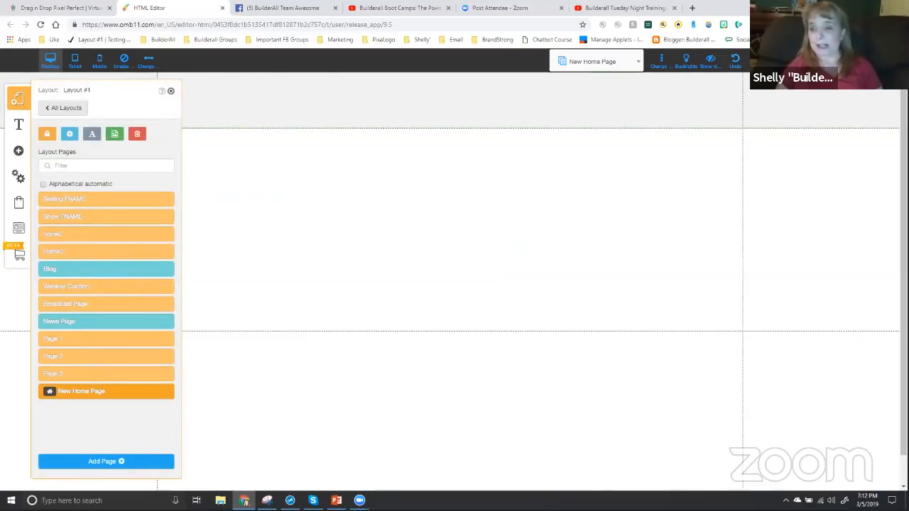
# Save the site changes for New Home Page and Testing FNAME, and close the layout pages list
pyautogui.click(836, 61)
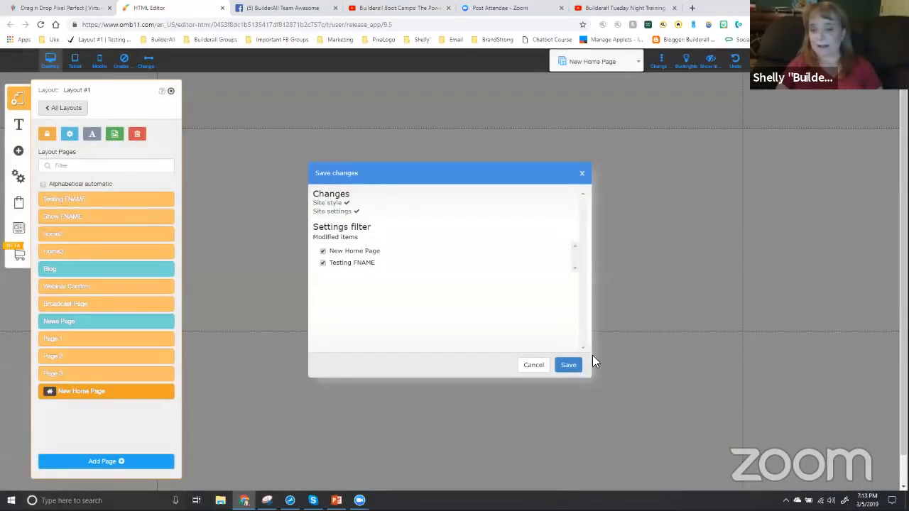
pyautogui.click(568, 365)
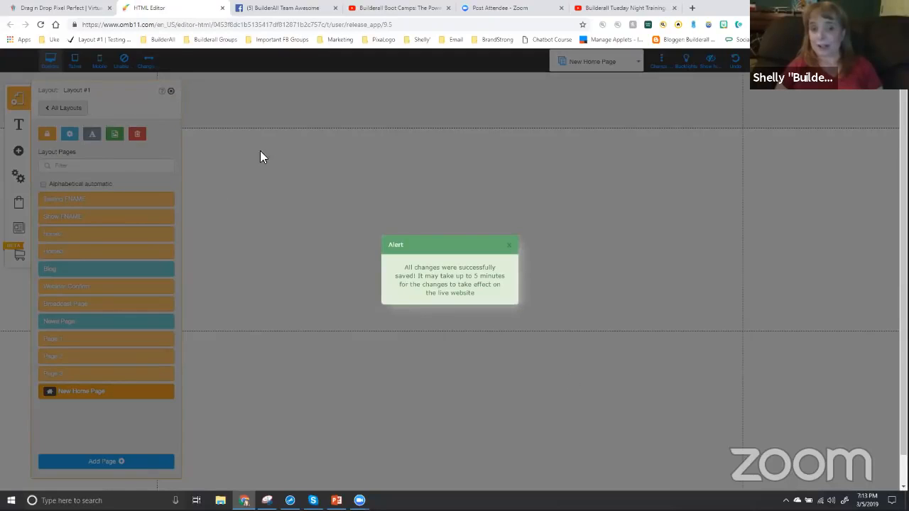
pyautogui.click(508, 245)
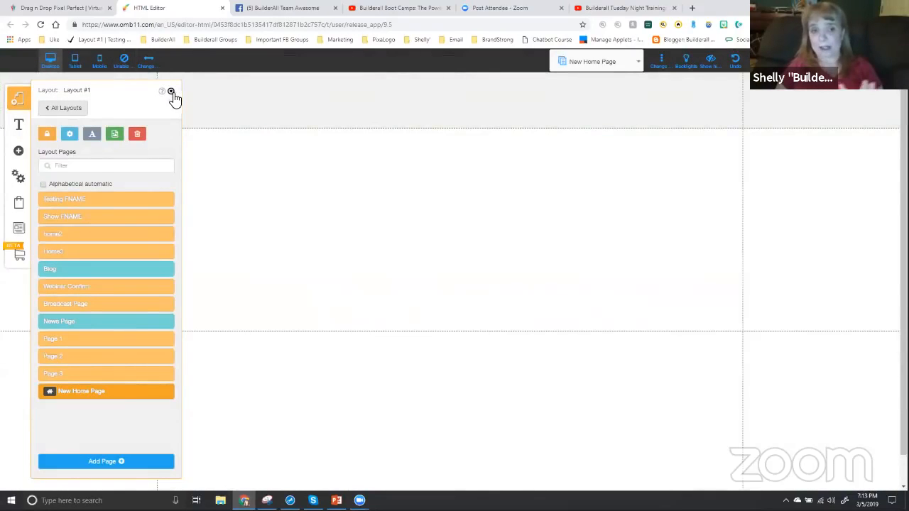
pyautogui.click(171, 91)
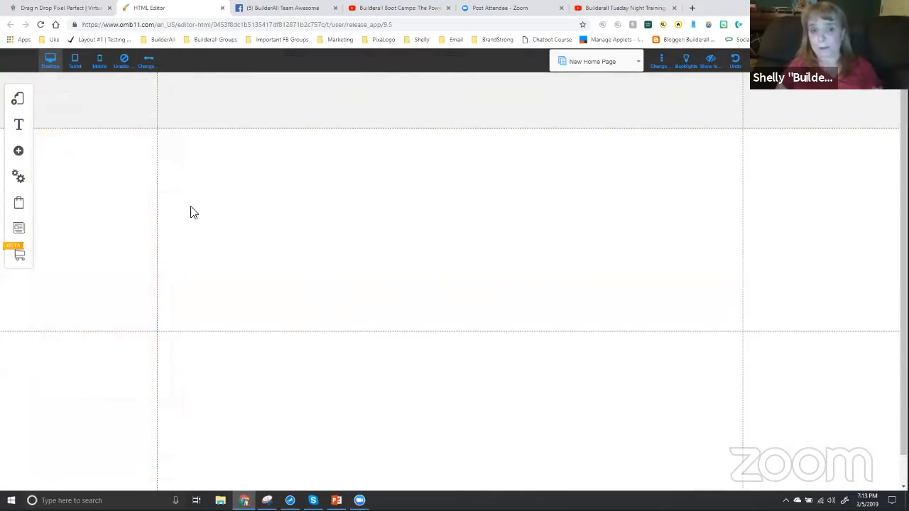
# Add an H1 extra large title to the page and replace its text with the owner's first name in possessive form plus "New Home Page"
pyautogui.click(19, 152)
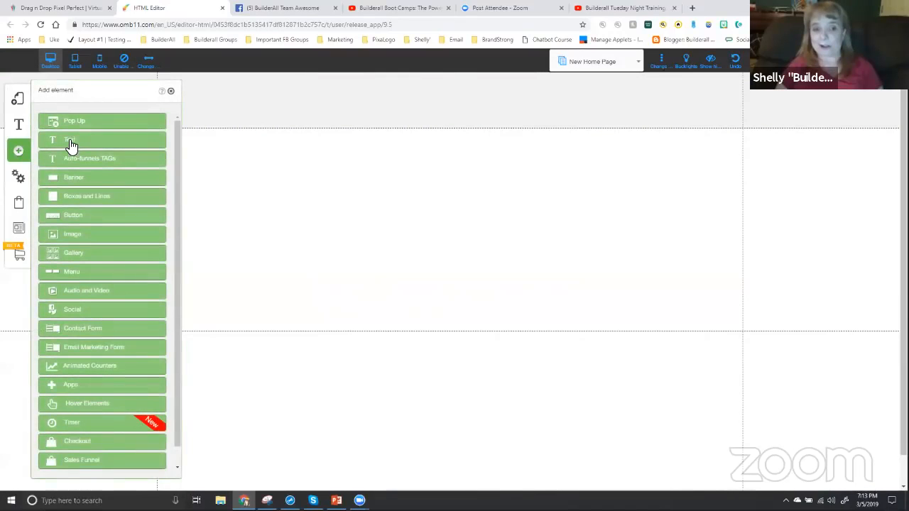
pyautogui.click(78, 142)
pyautogui.moveTo(106, 152); pyautogui.dragTo(319, 201)
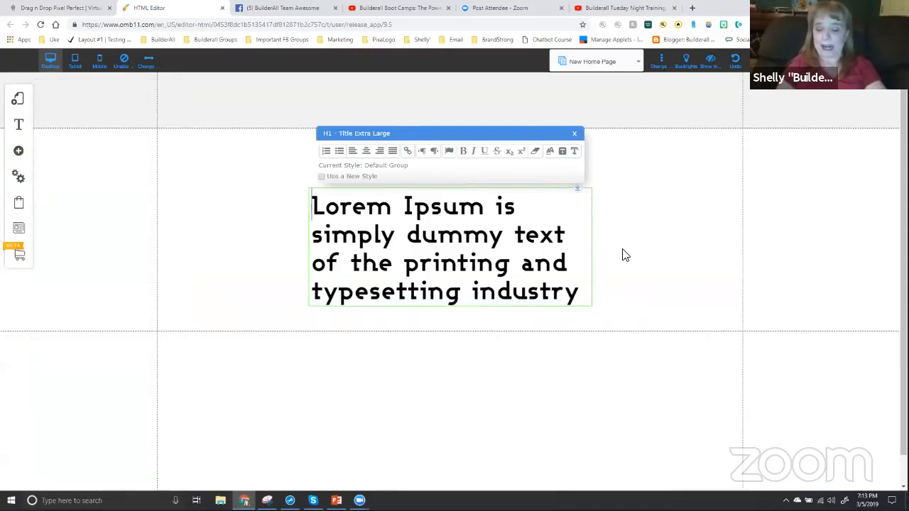
pyautogui.hotkey('shift', 'Down')
pyautogui.hotkey('shift', 'Down')
pyautogui.hotkey('shift', 'Down')
pyautogui.hotkey('shift', 'Down')
pyautogui.write('Shel')
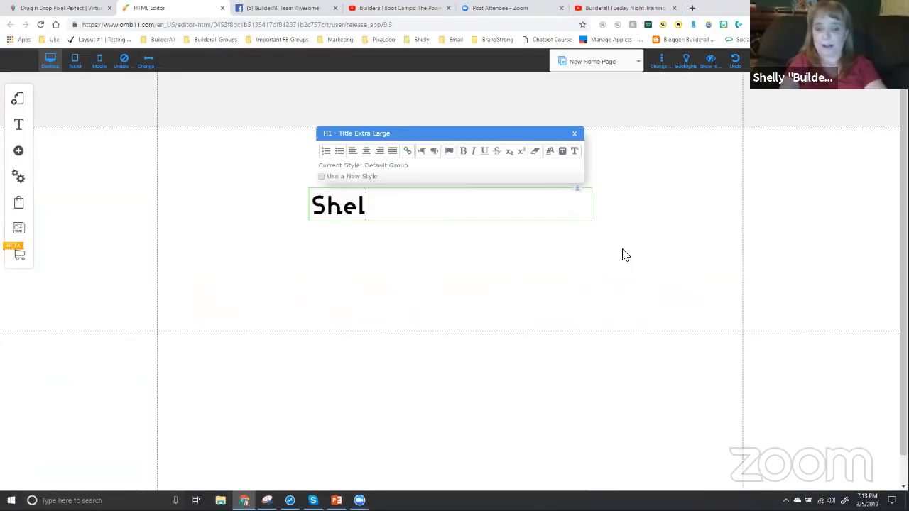
pyautogui.write("ly's New Home Page")
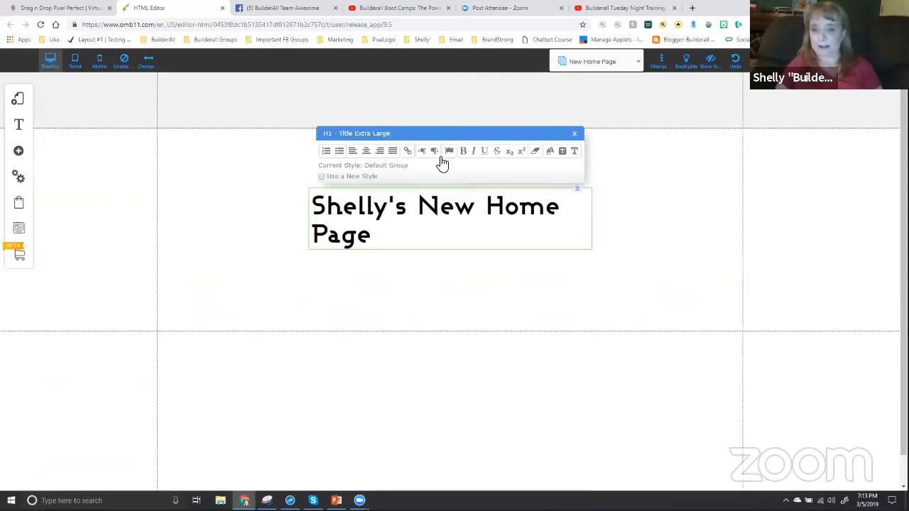
# Center the title text and move the title up to just below the header area
pyautogui.click(367, 151)
pyautogui.moveTo(438, 235); pyautogui.dragTo(426, 180)
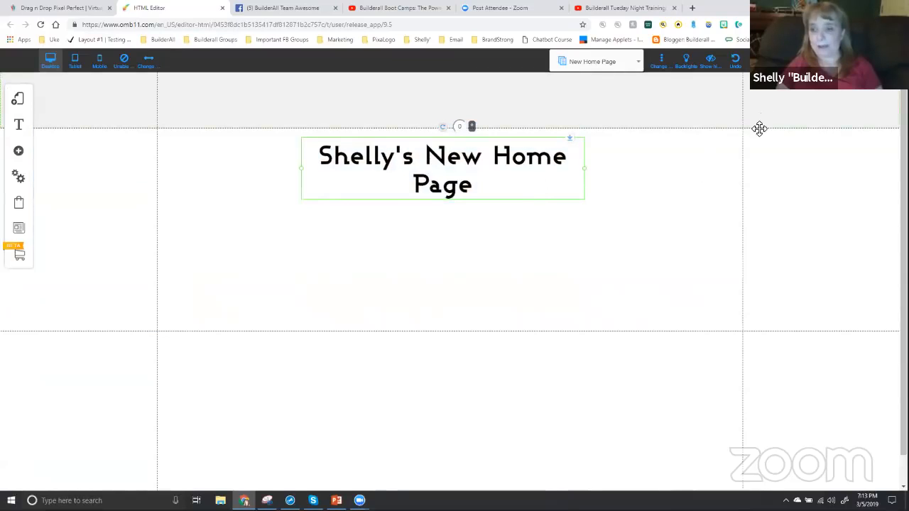
# Save the site with the added title and dismiss the alert
pyautogui.click(826, 62)
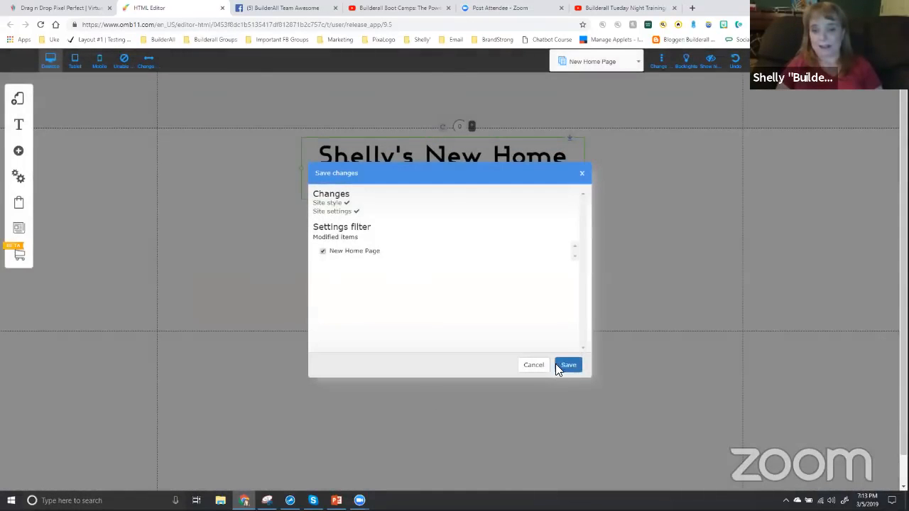
pyautogui.click(568, 365)
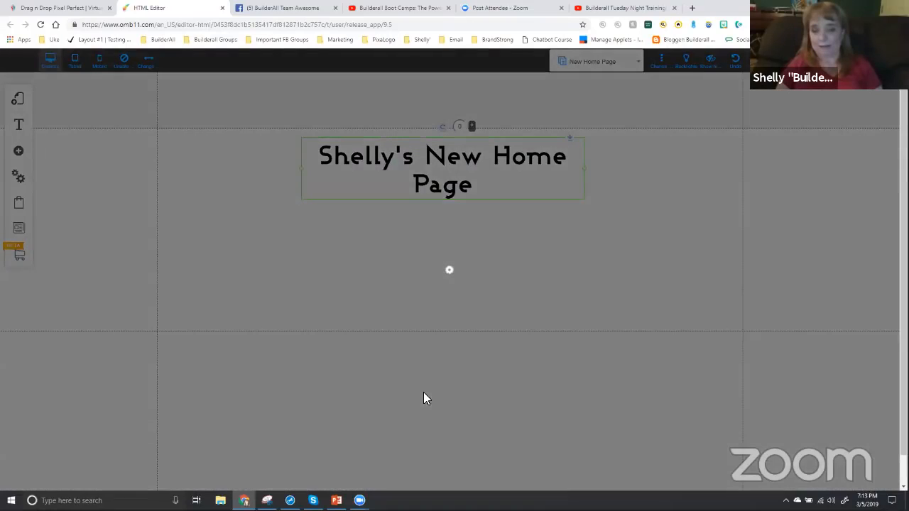
pyautogui.click(507, 248)
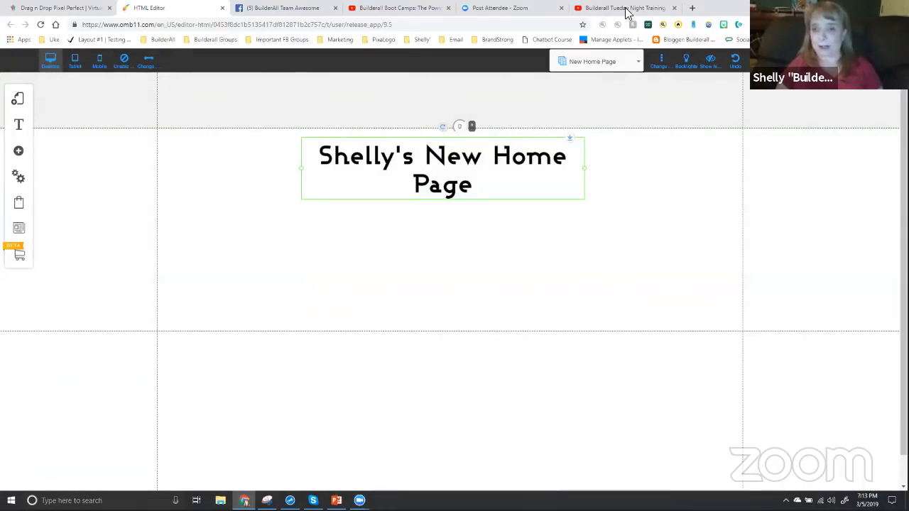
# Open the bookmarked live playground page in a new browser tab to check the home page
pyautogui.click(693, 8)
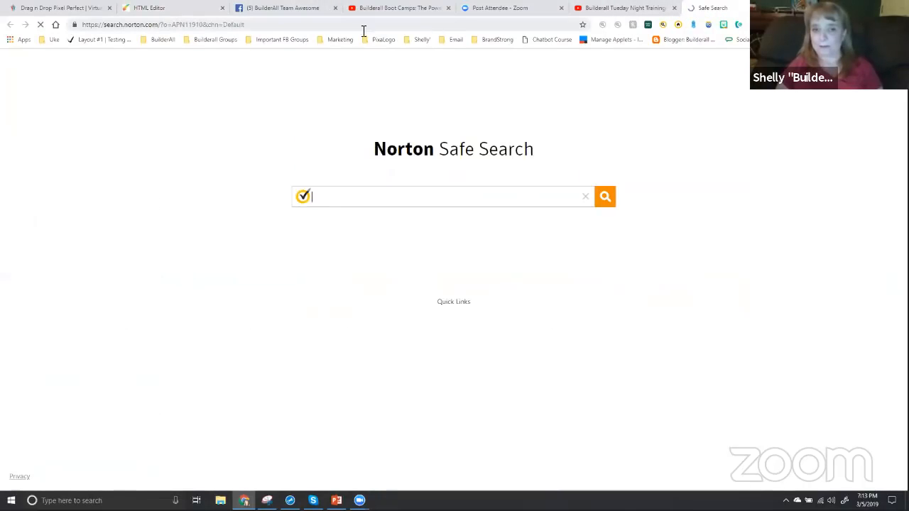
pyautogui.click(98, 40)
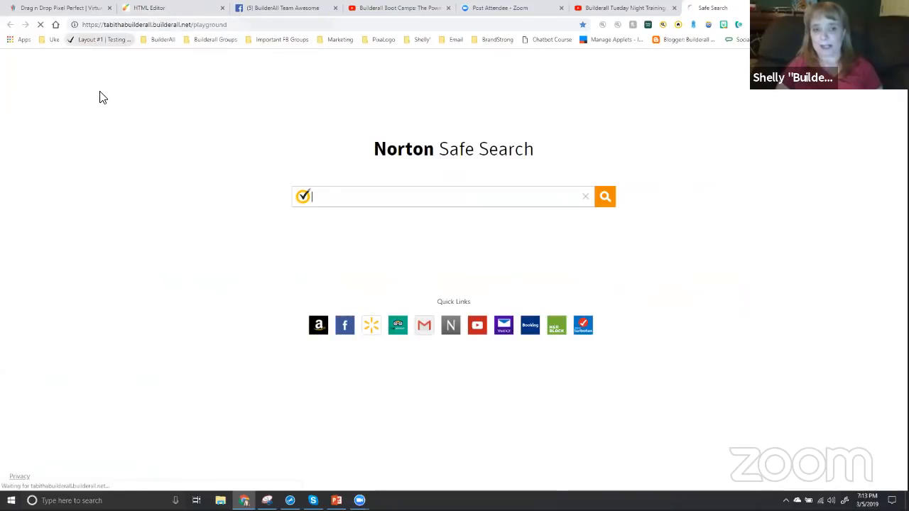
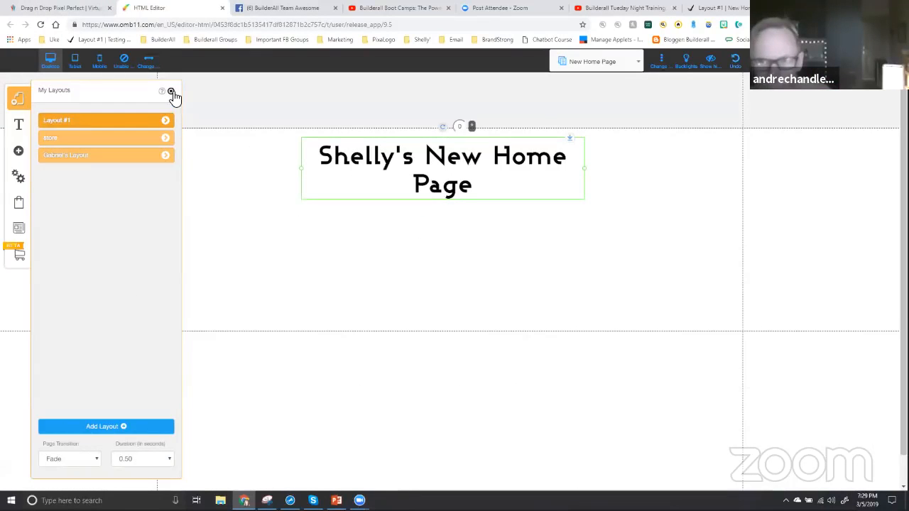
# Close the layouts list and add a blue rounded Buy Now button below the title, at about X 445, Y 216
pyautogui.click(170, 91)
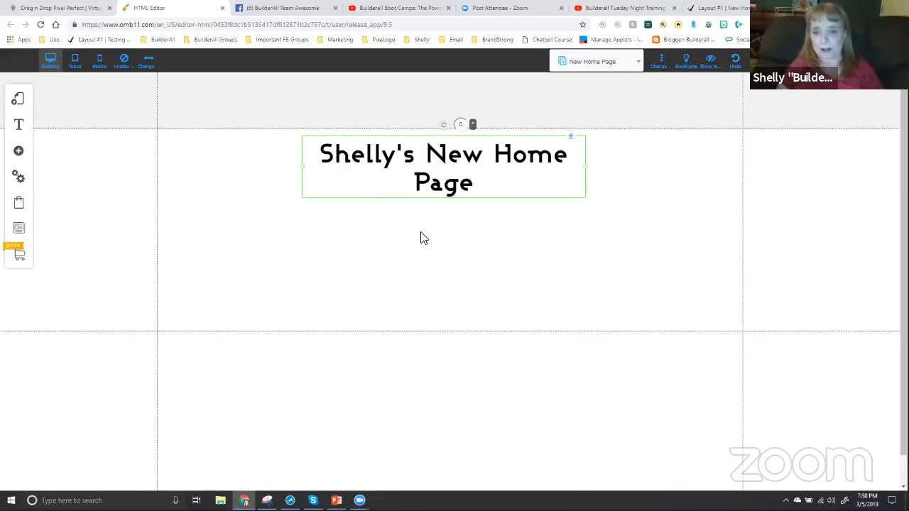
pyautogui.click(612, 218)
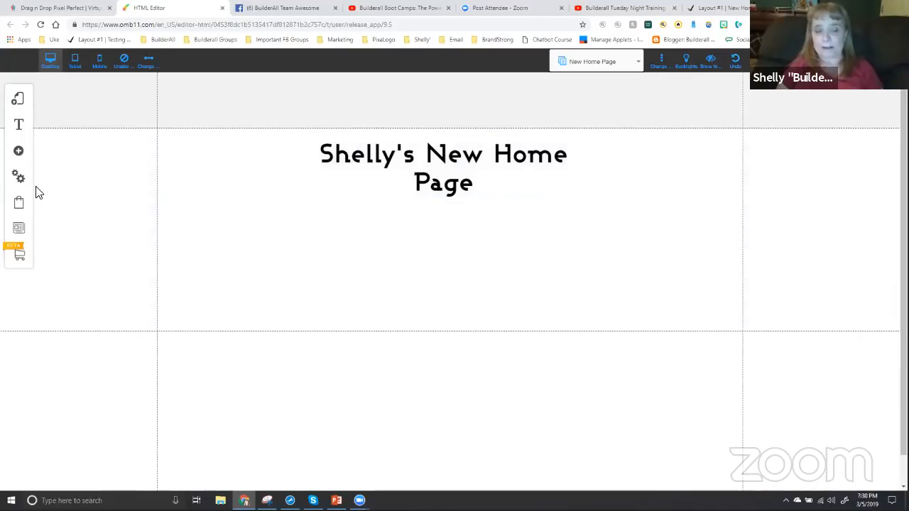
pyautogui.click(19, 151)
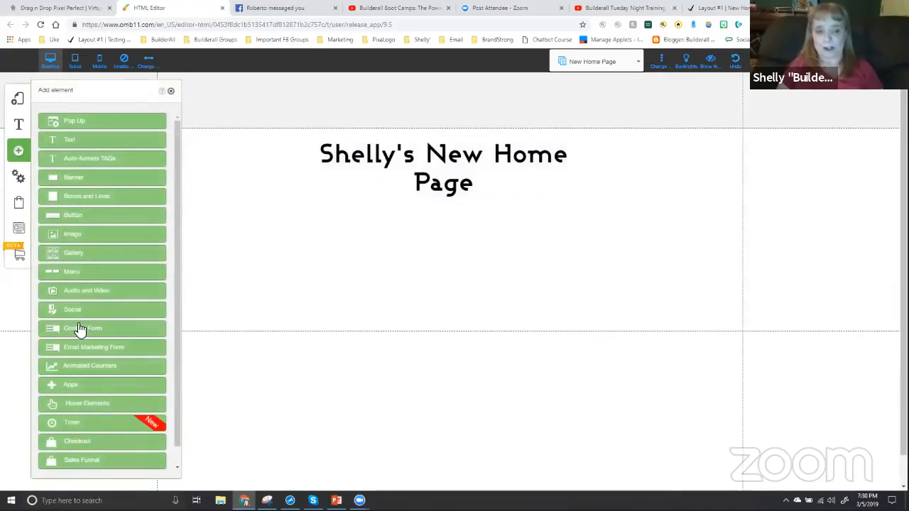
pyautogui.click(76, 216)
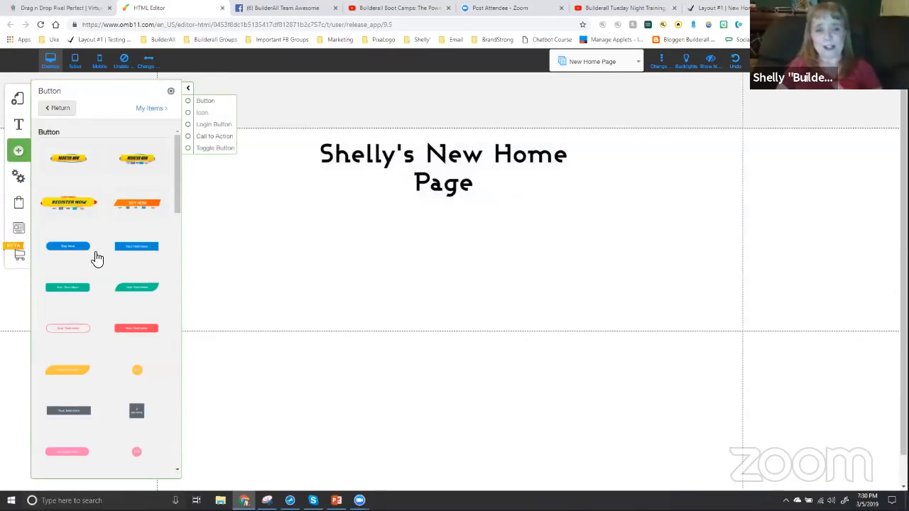
pyautogui.moveTo(69, 246); pyautogui.dragTo(365, 277)
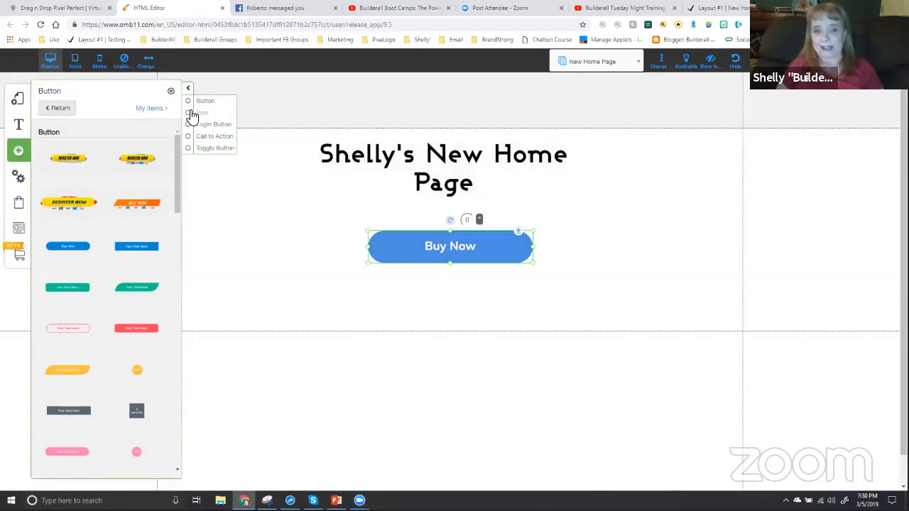
pyautogui.click(171, 92)
pyautogui.click(431, 259)
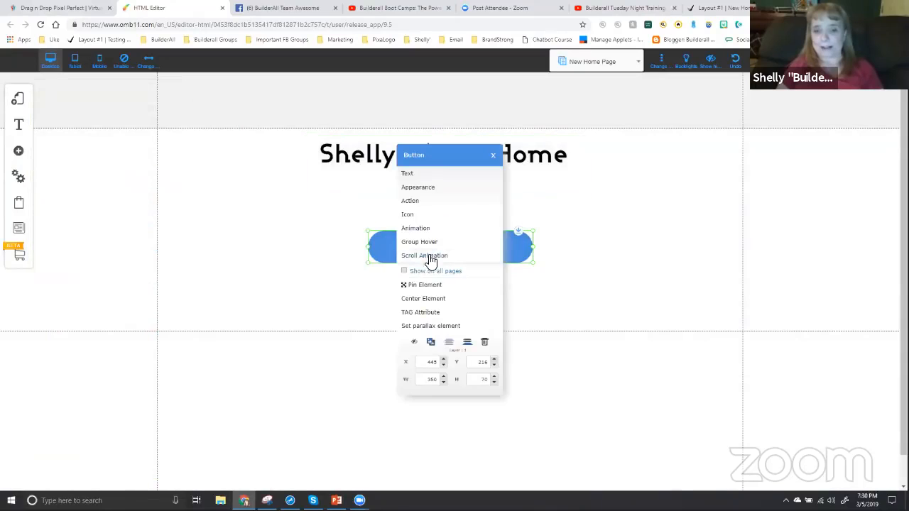
pyautogui.click(409, 200)
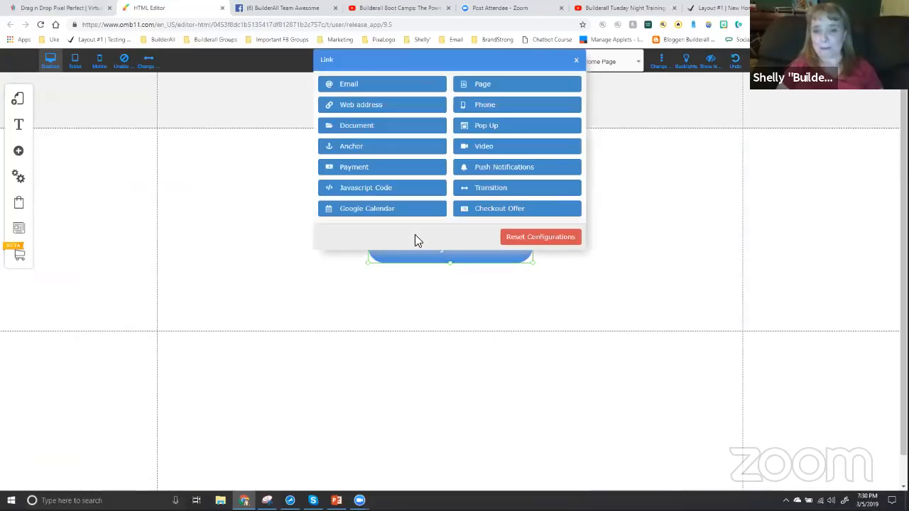
pyautogui.click(362, 108)
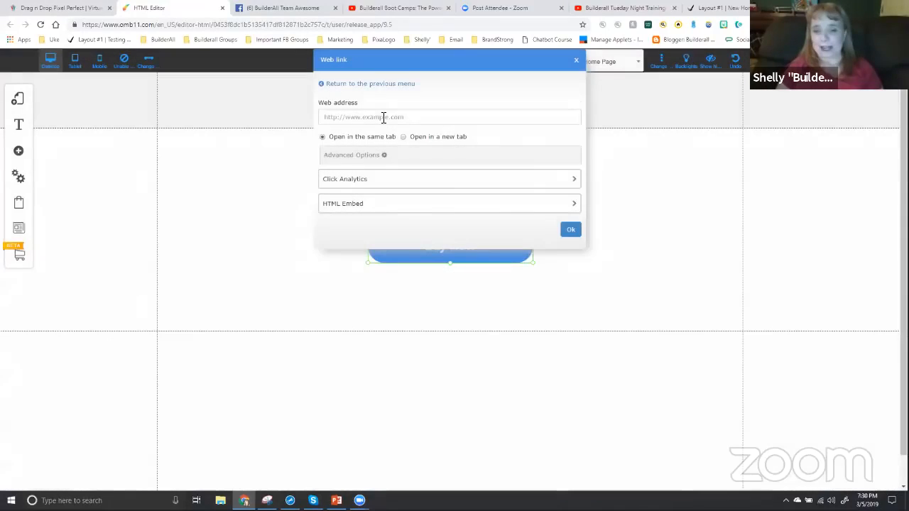
pyautogui.click(384, 117)
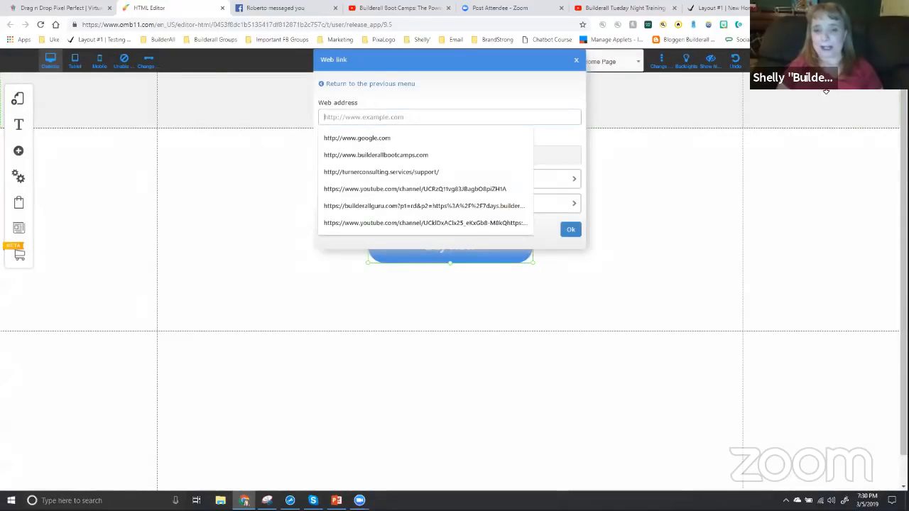
pyautogui.write('builder')
pyautogui.press('BackSpace')
pyautogui.press('BackSpace')
pyautogui.press('BackSpace')
pyautogui.press('BackSpace')
pyautogui.write('http://')
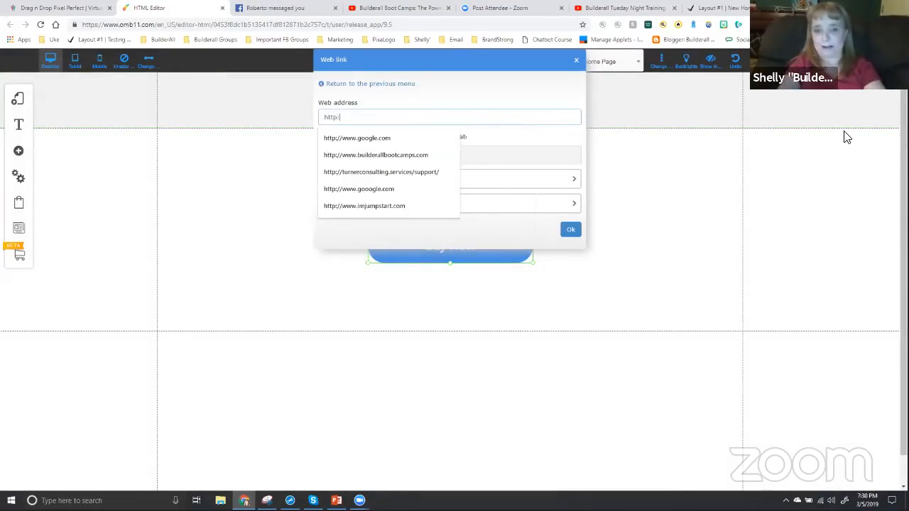
pyautogui.write('www.buil')
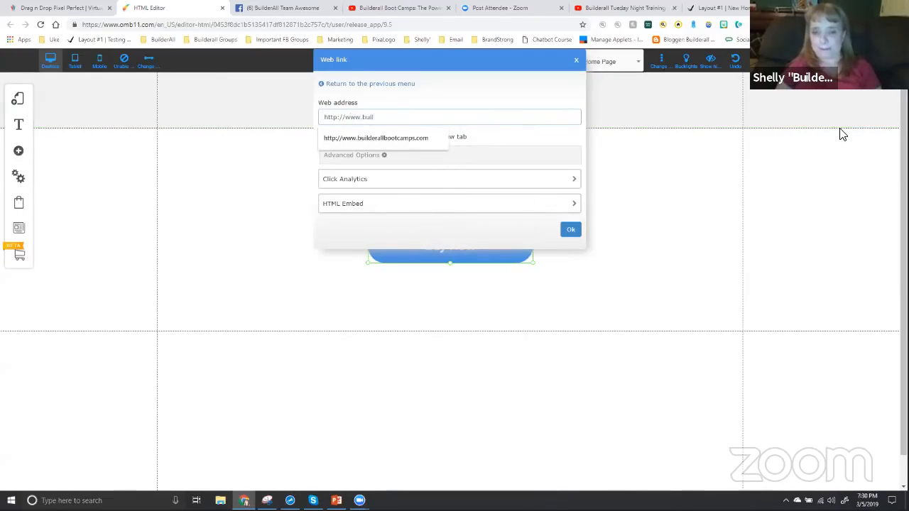
pyautogui.click(440, 139)
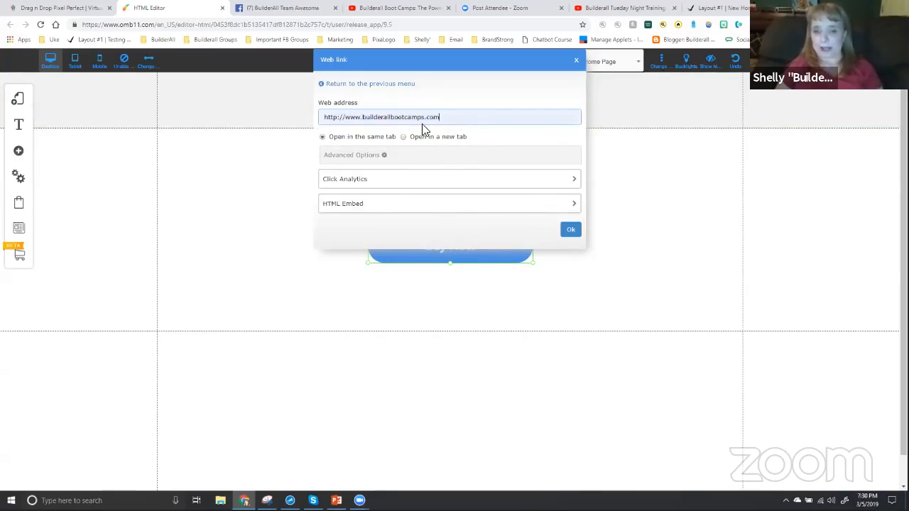
pyautogui.click(571, 231)
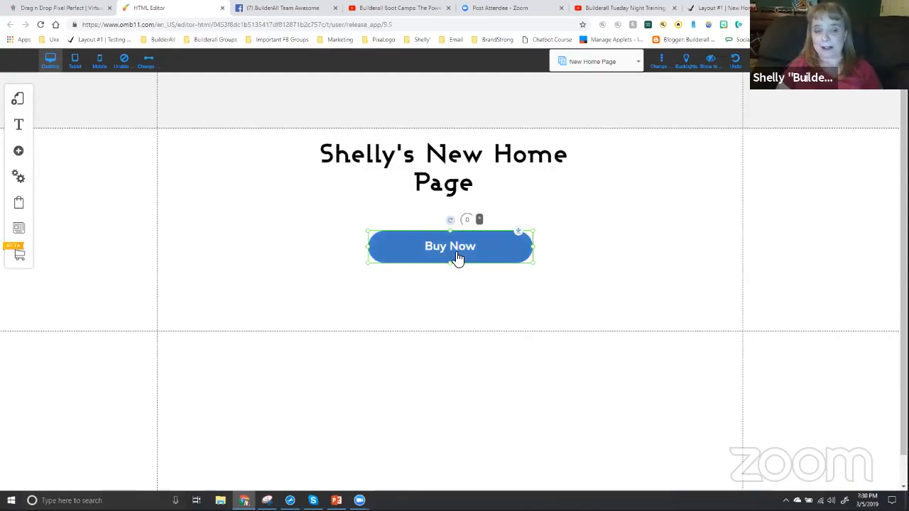
# Add a blue rectangular simple box over the Buy Now button and enlarge it to about 466 by 131 to cover the button
pyautogui.click(19, 152)
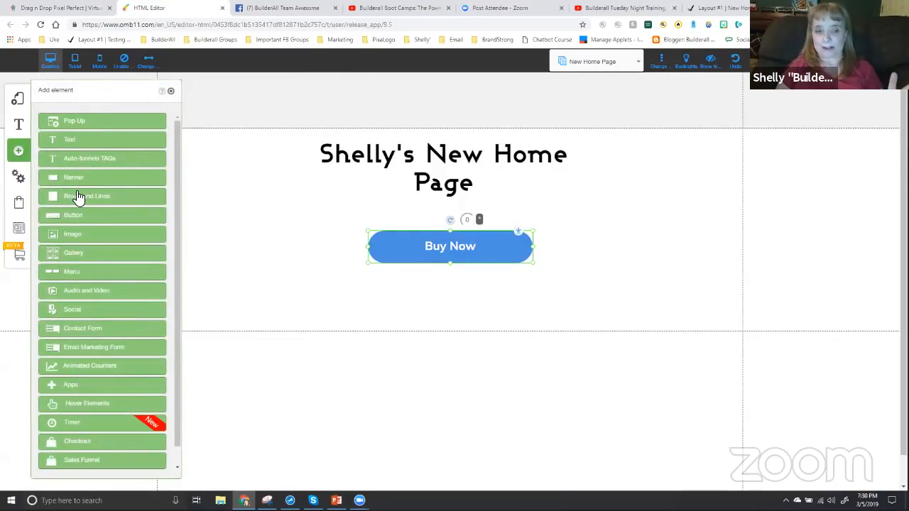
pyautogui.click(79, 197)
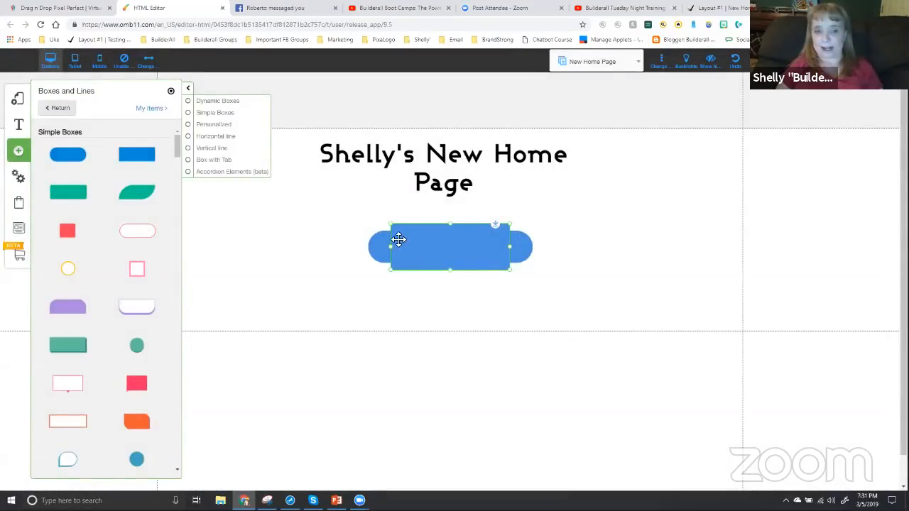
pyautogui.moveTo(419, 235); pyautogui.dragTo(381, 233)
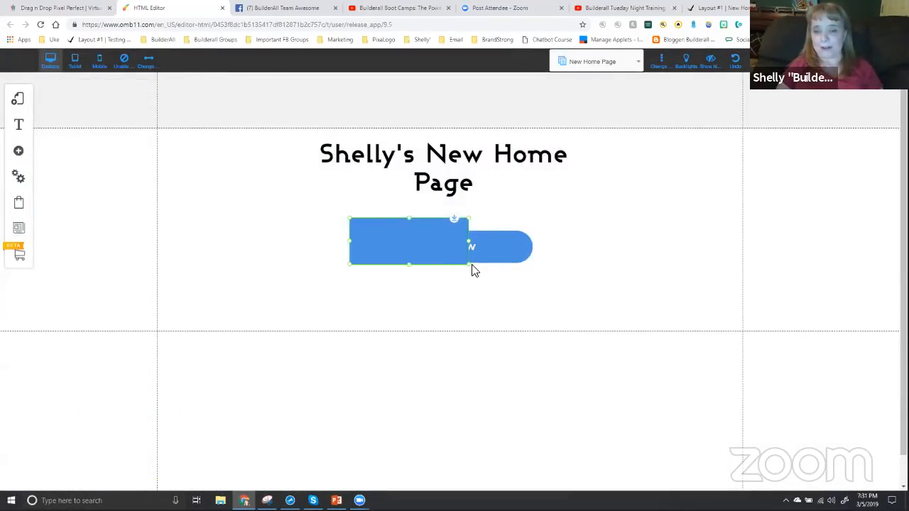
pyautogui.moveTo(469, 266); pyautogui.dragTo(568, 281)
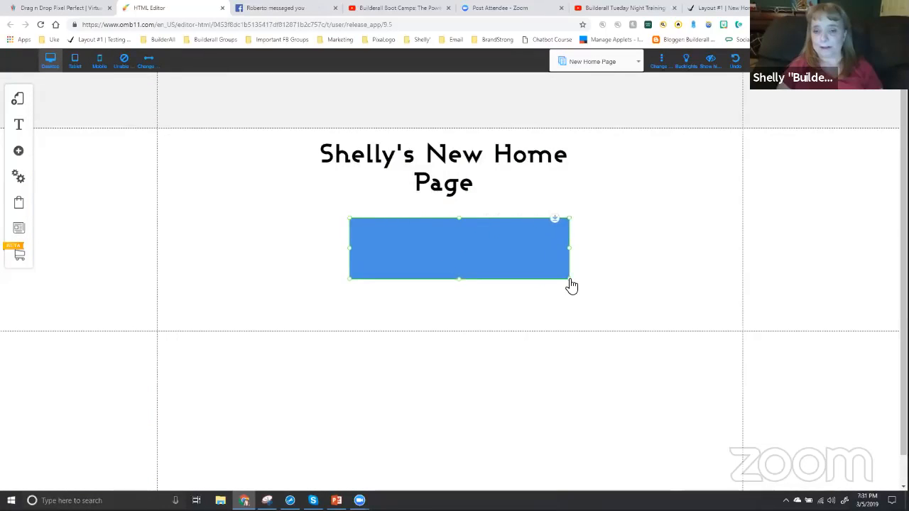
# Change the box's inner background color to white and close its appearance settings
pyautogui.click(478, 251)
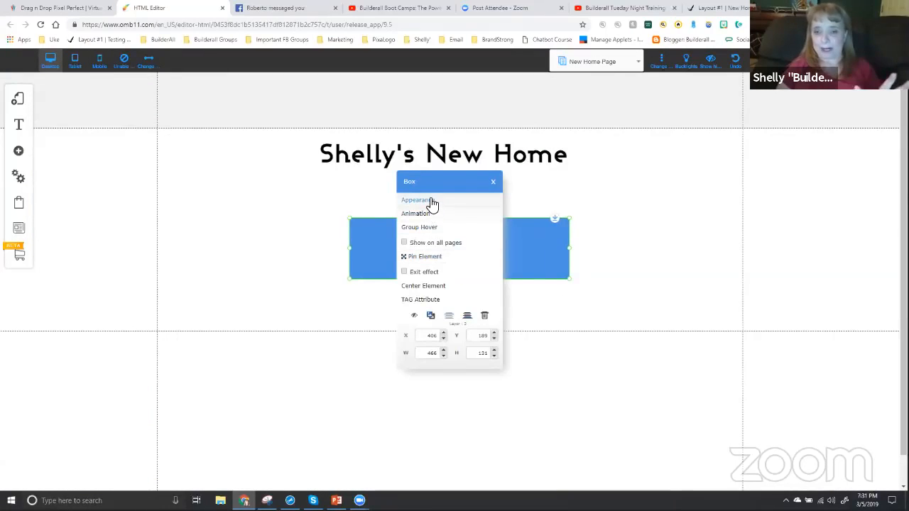
pyautogui.click(428, 202)
pyautogui.click(90, 218)
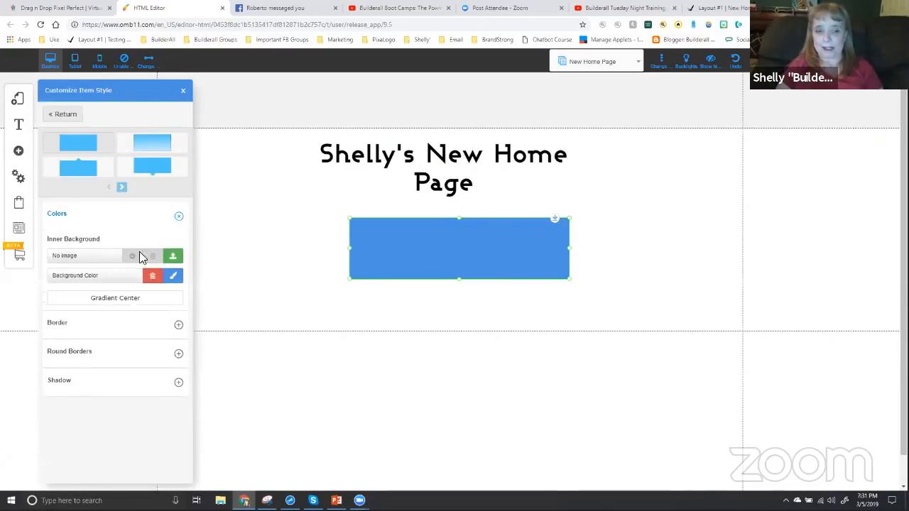
pyautogui.click(175, 277)
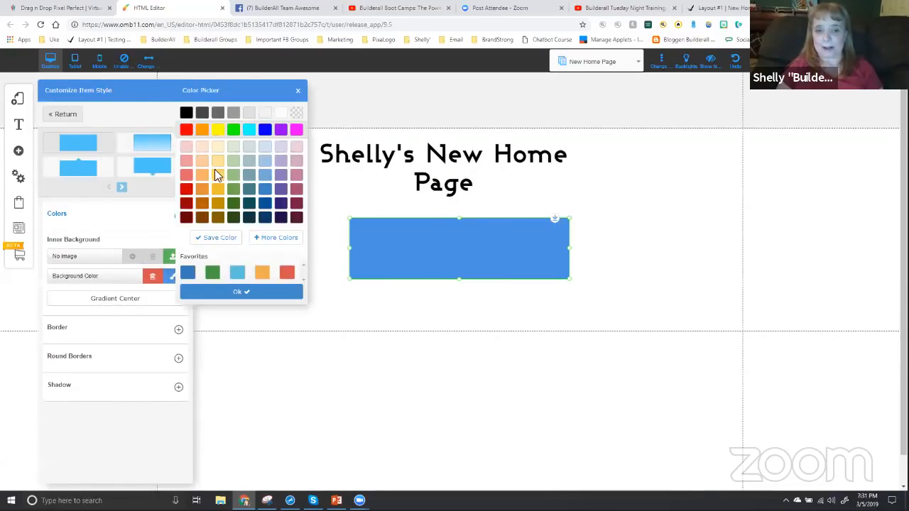
pyautogui.click(281, 113)
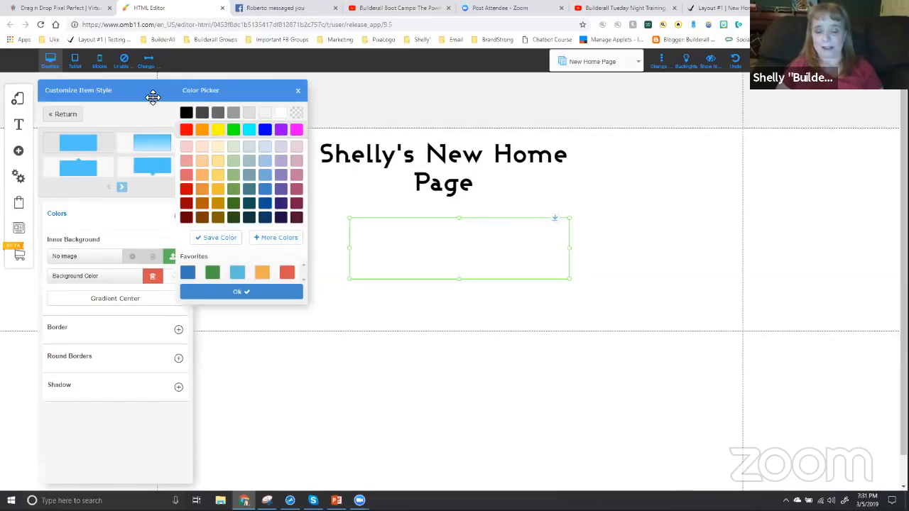
pyautogui.click(239, 291)
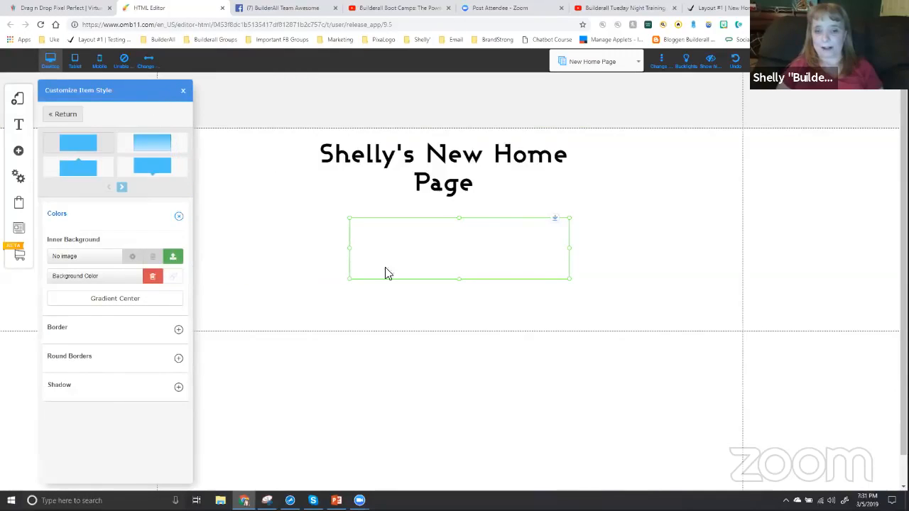
pyautogui.click(341, 234)
pyautogui.click(582, 278)
# Shift the white box slightly to about X 394, keeping it over the Buy Now button, and deselect it
pyautogui.moveTo(476, 253); pyautogui.dragTo(462, 252)
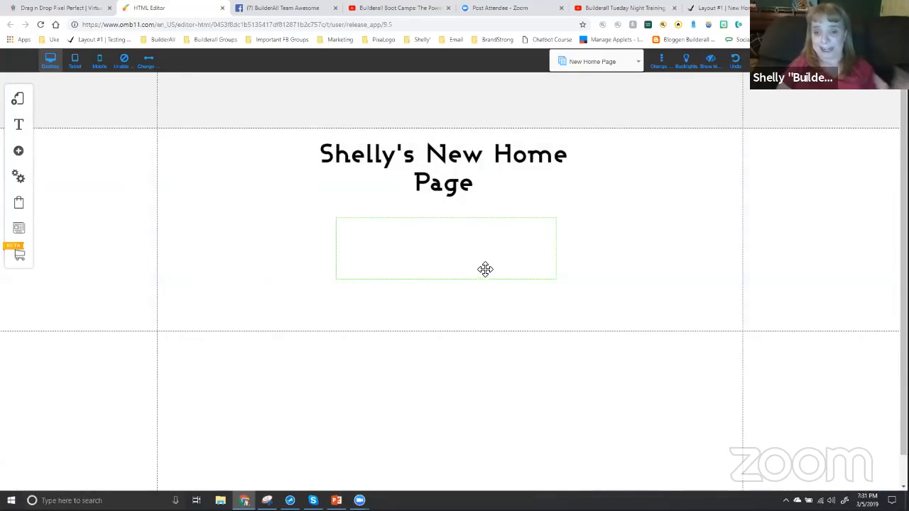
pyautogui.moveTo(453, 249)
pyautogui.mouseDown()
pyautogui.moveTo(560, 248)
pyautogui.moveTo(461, 248)
pyautogui.mouseUp()
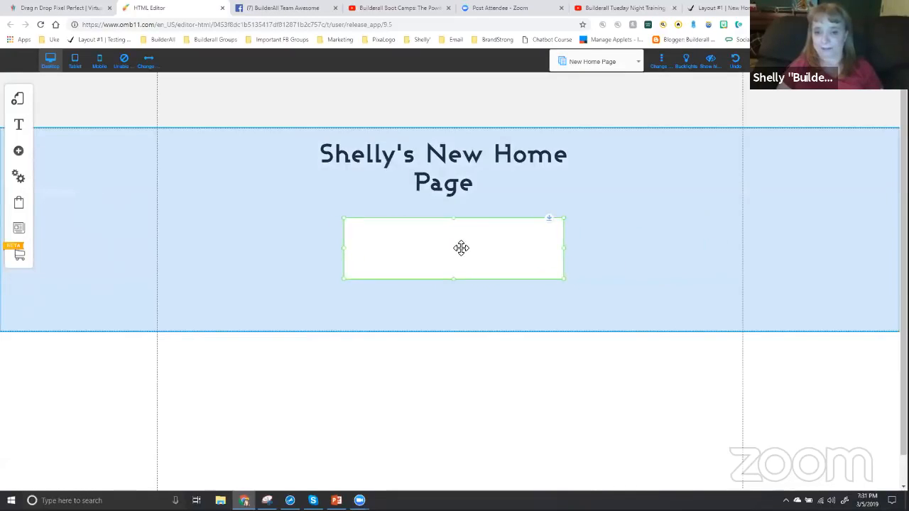
pyautogui.click(481, 306)
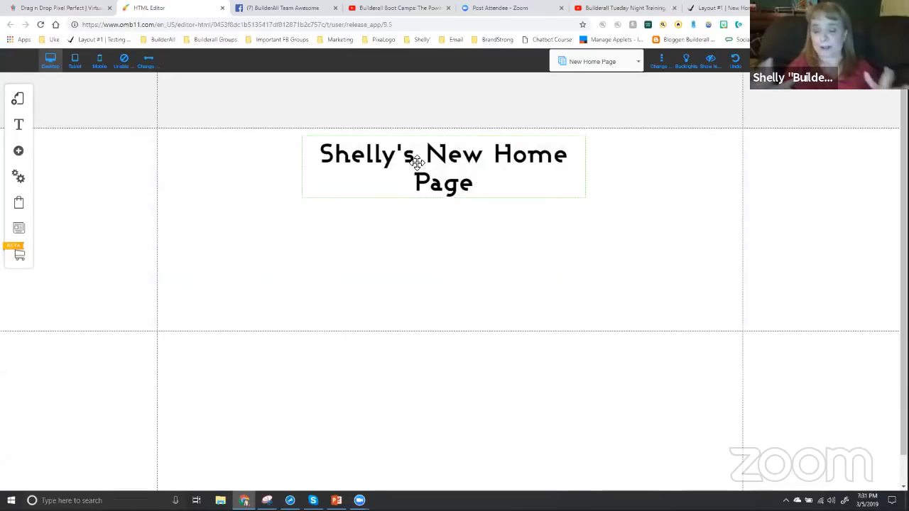
# Open the animation settings of the white box covering the Buy Now button
pyautogui.click(416, 248)
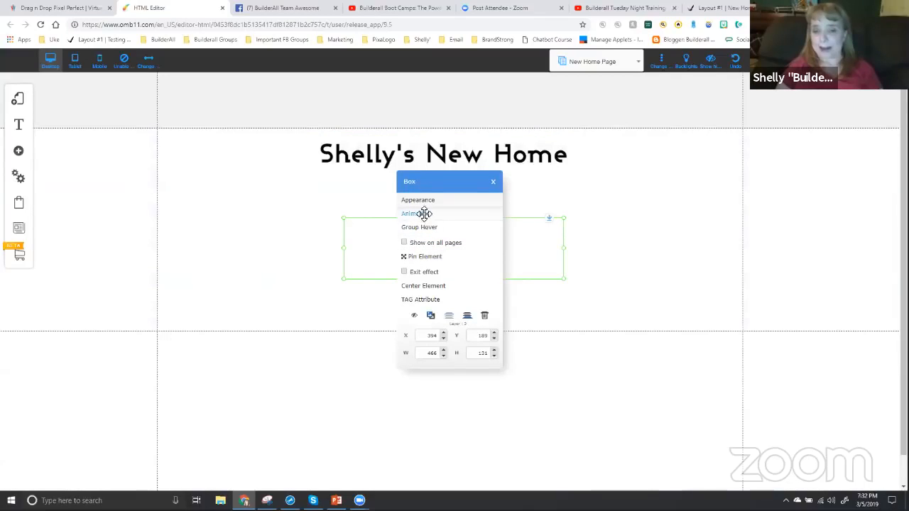
pyautogui.click(419, 214)
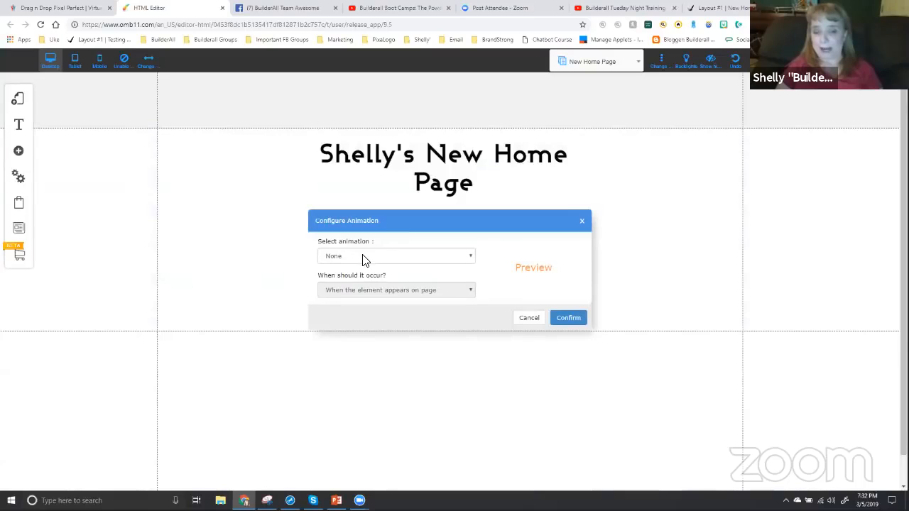
# Try out the flash, rubberBand, swing and bounceIn animations in the preview for the white box
pyautogui.click(363, 257)
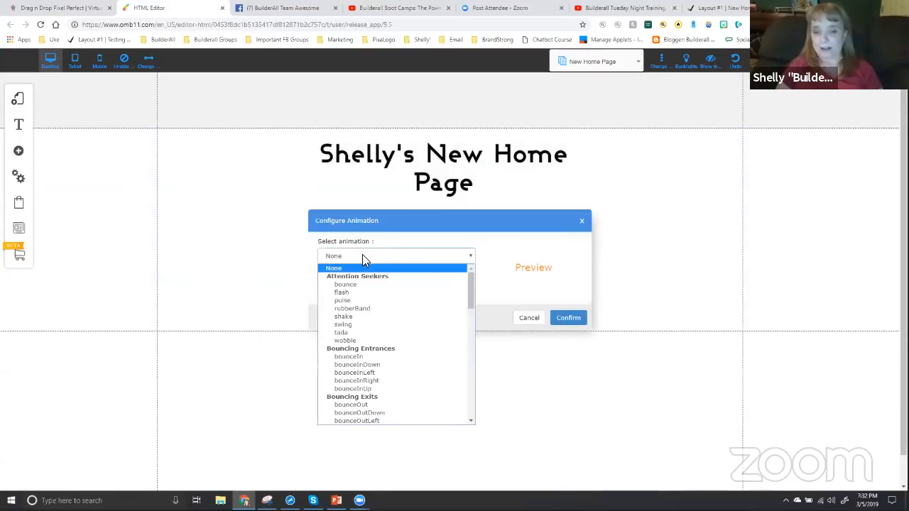
pyautogui.click(393, 293)
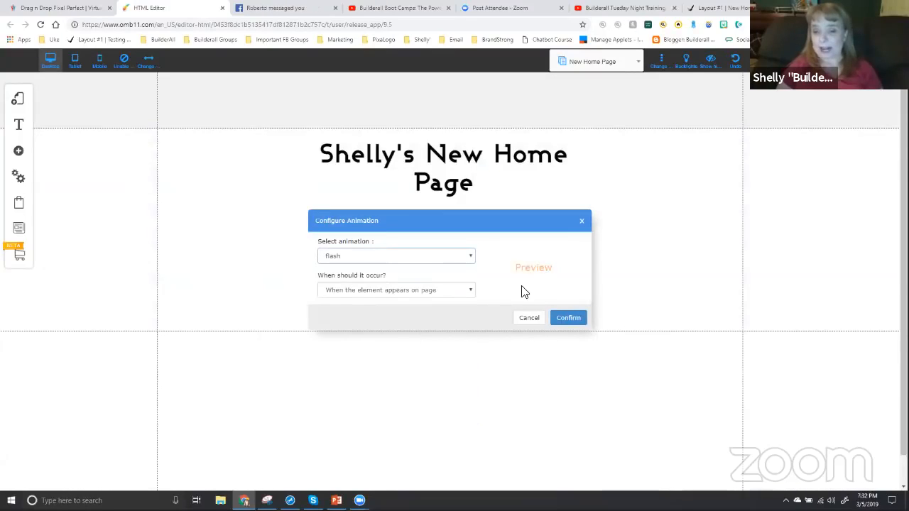
pyautogui.click(369, 255)
pyautogui.click(364, 309)
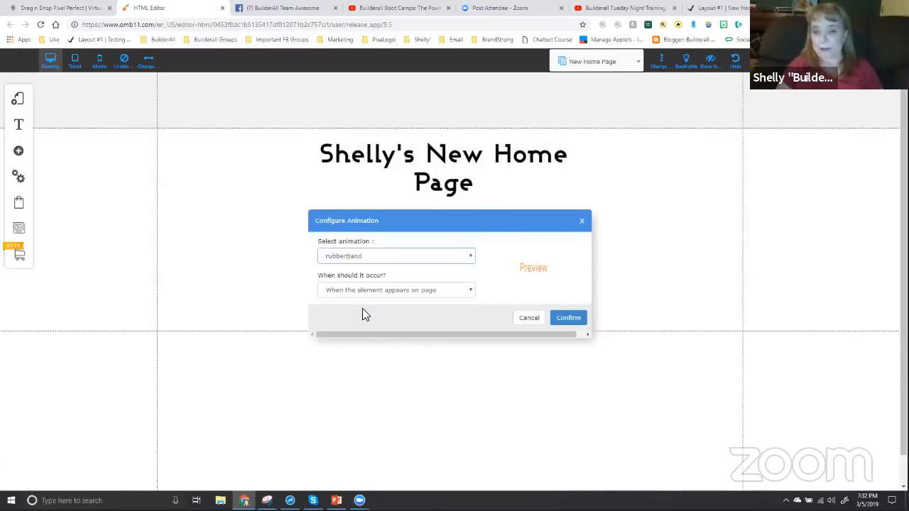
pyautogui.click(366, 257)
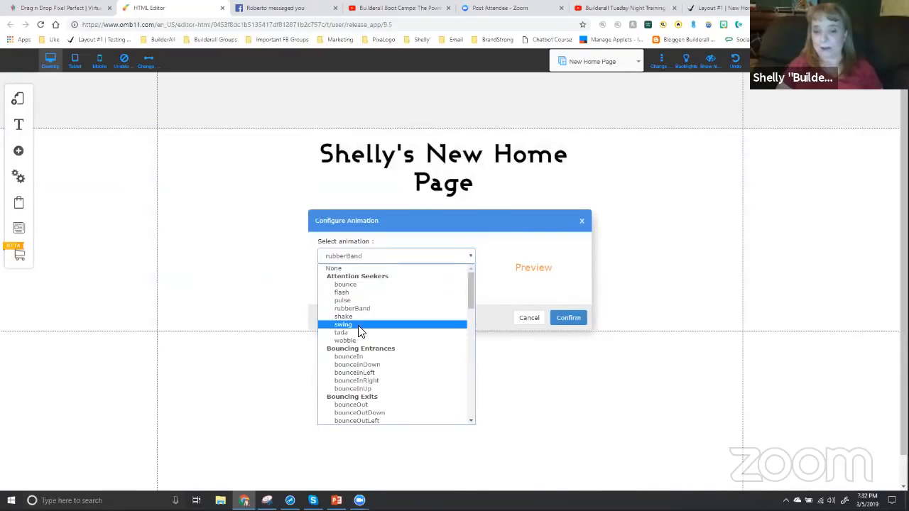
pyautogui.click(359, 327)
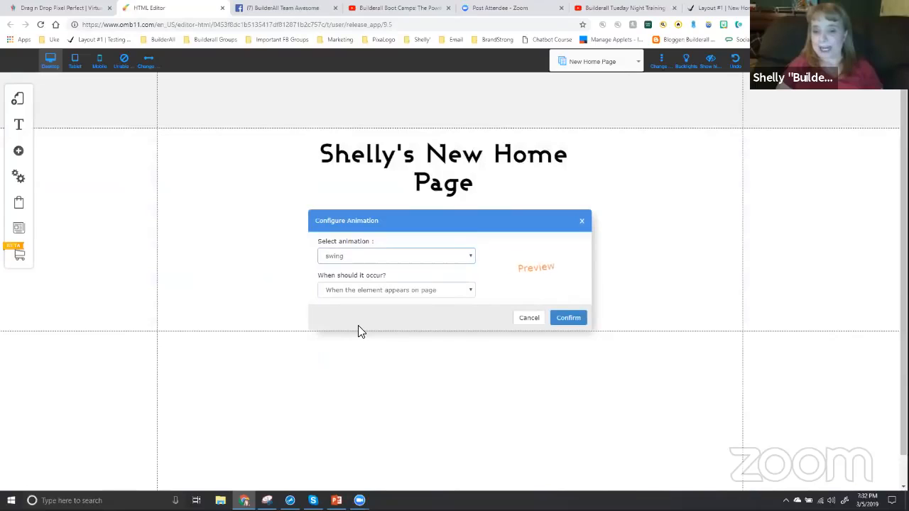
pyautogui.click(361, 260)
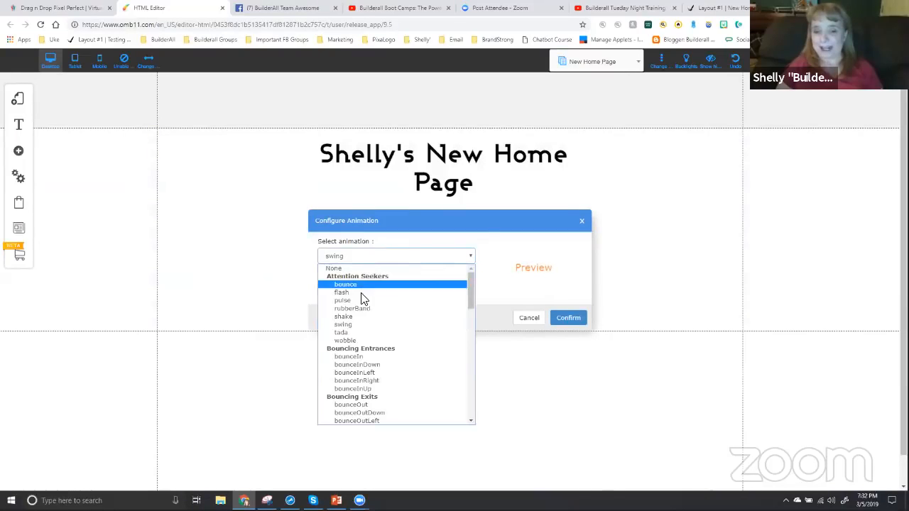
pyautogui.click(360, 357)
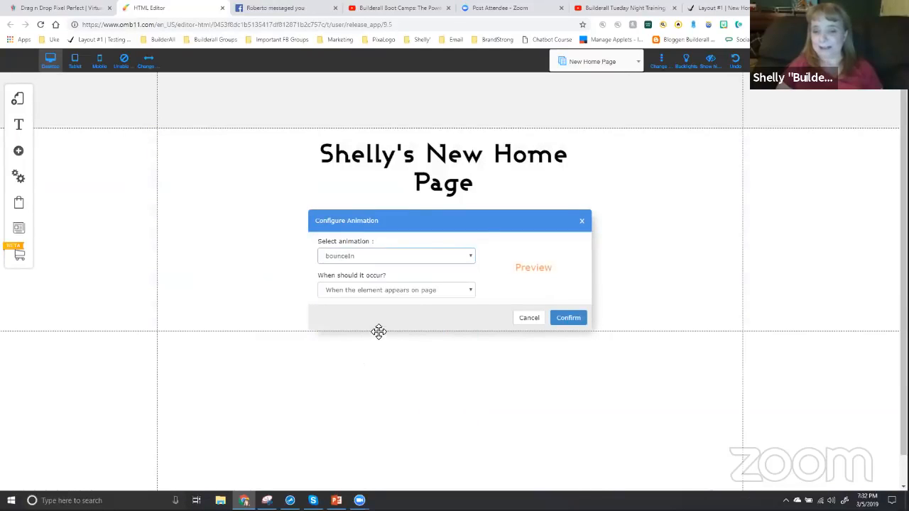
# Choose the fadeOut animation from the Fading Exits group for the white box
pyautogui.click(374, 264)
pyautogui.scroll(-5, 372, 340)
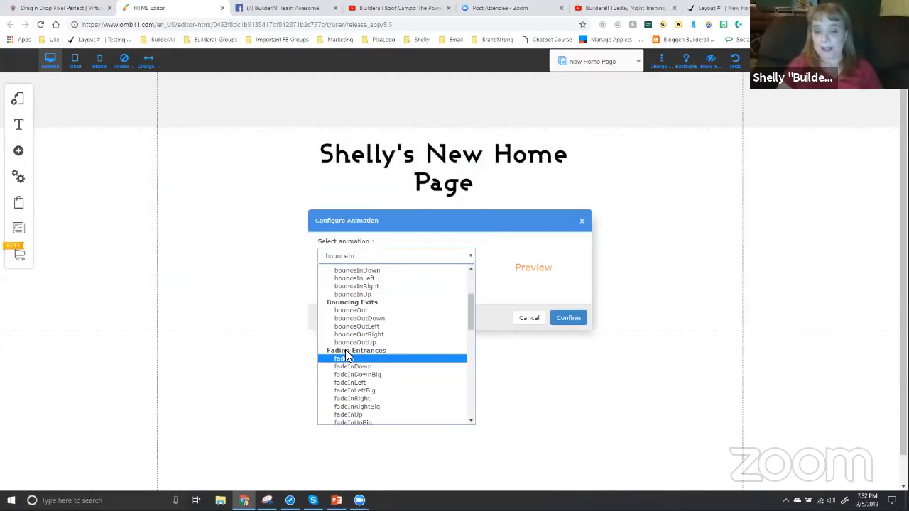
pyautogui.scroll(-3, 355, 360)
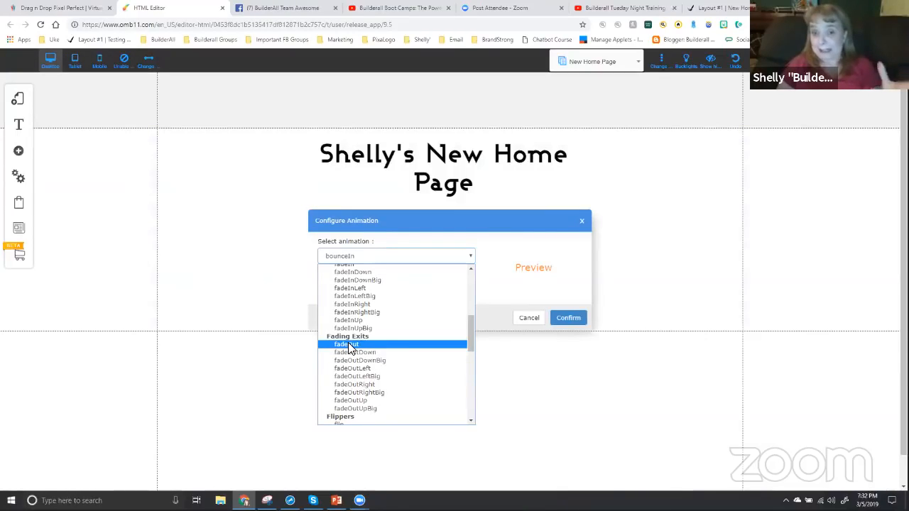
pyautogui.click(349, 345)
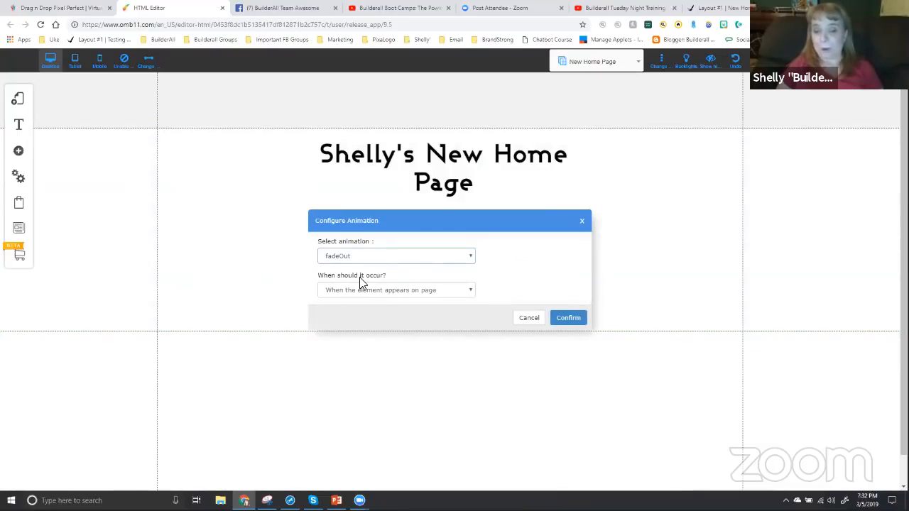
# Have the fadeOut occur by Animation Time Counter, as a Countdown of 3 seconds, and confirm the animation
pyautogui.click(365, 293)
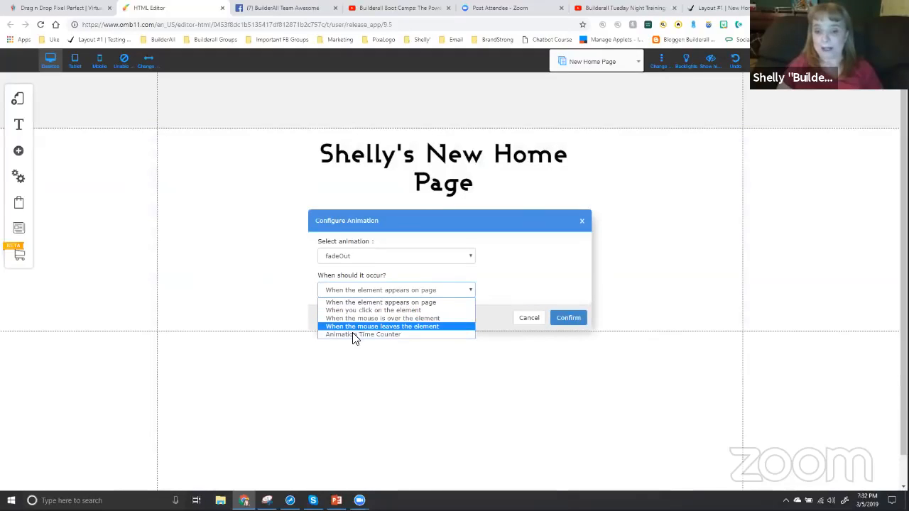
pyautogui.click(363, 335)
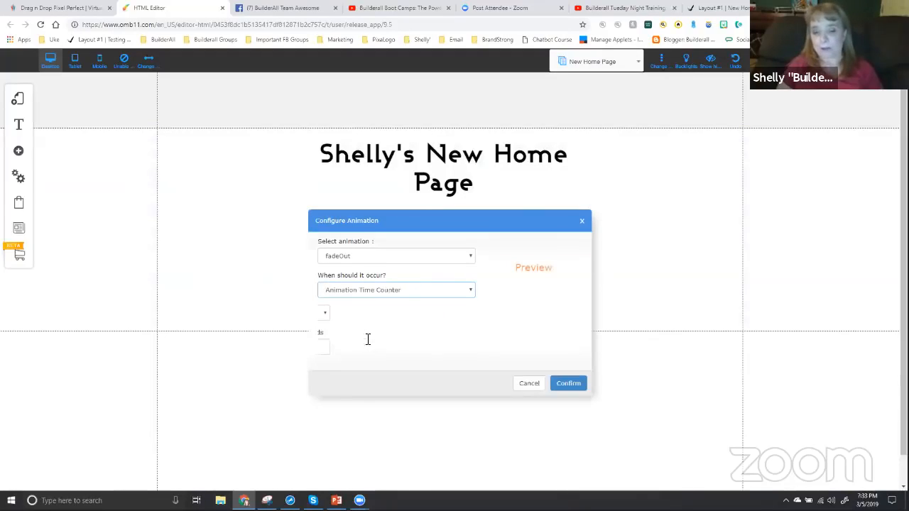
pyautogui.click(345, 315)
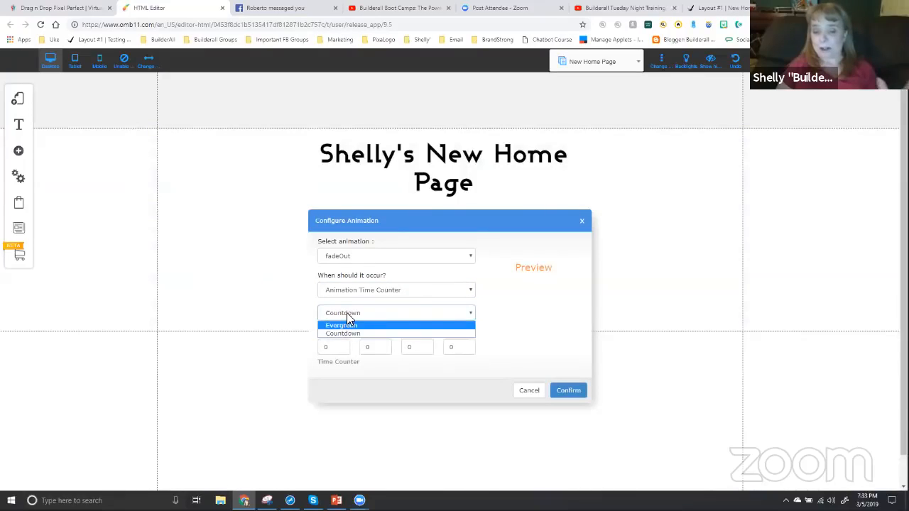
pyautogui.click(347, 348)
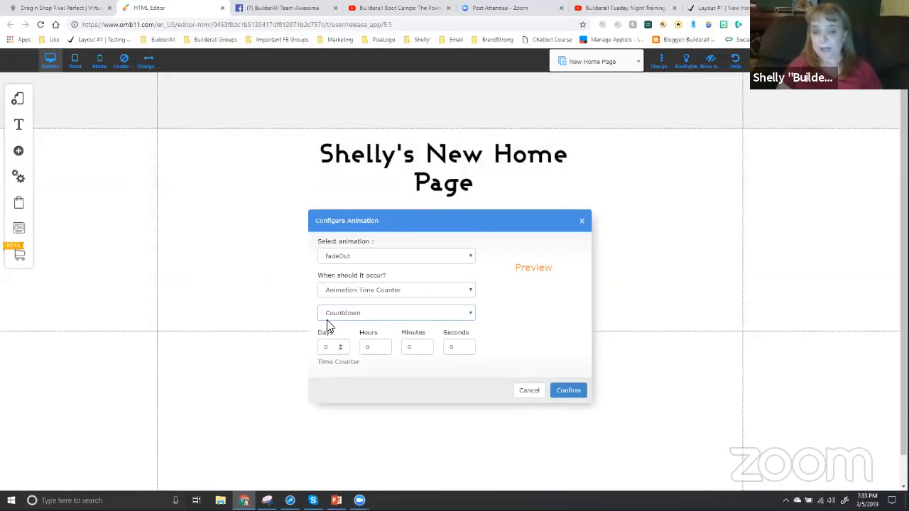
pyautogui.doubleClick(452, 348)
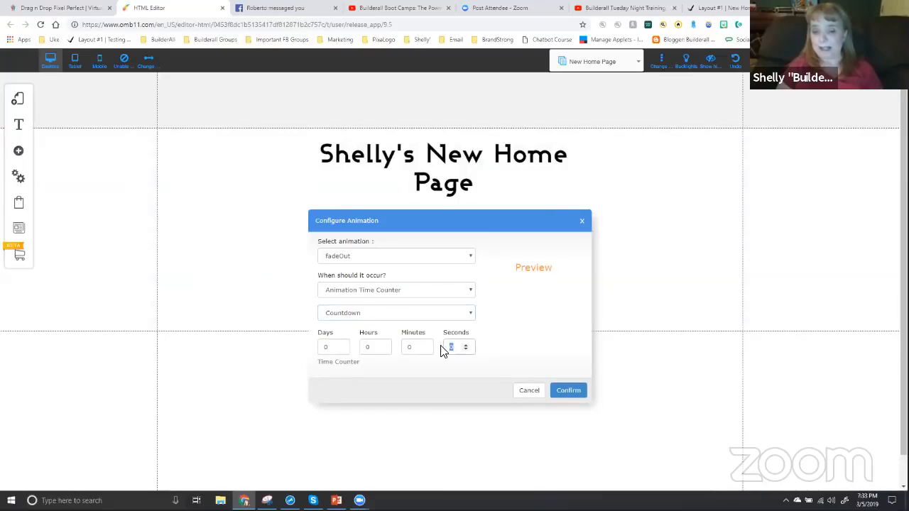
pyautogui.write('3')
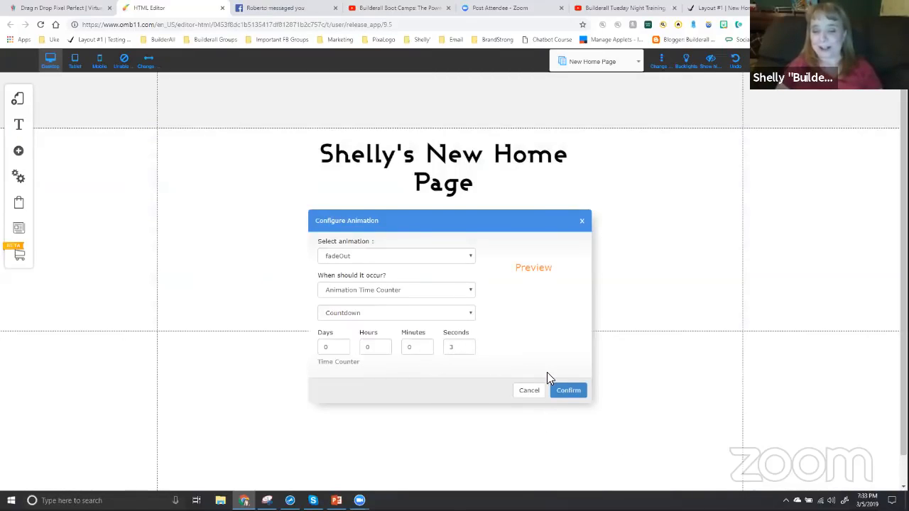
pyautogui.click(567, 391)
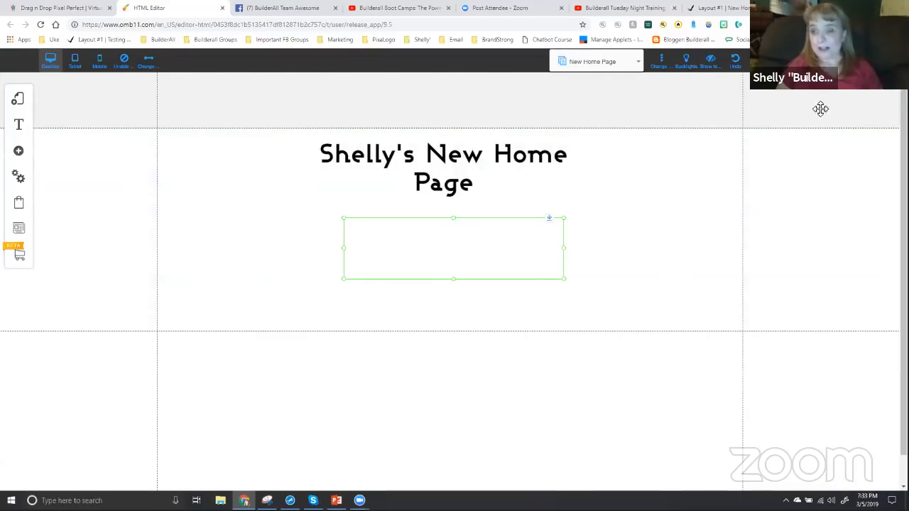
# Save the New Home Page changes and check the published playground page
pyautogui.click(784, 61)
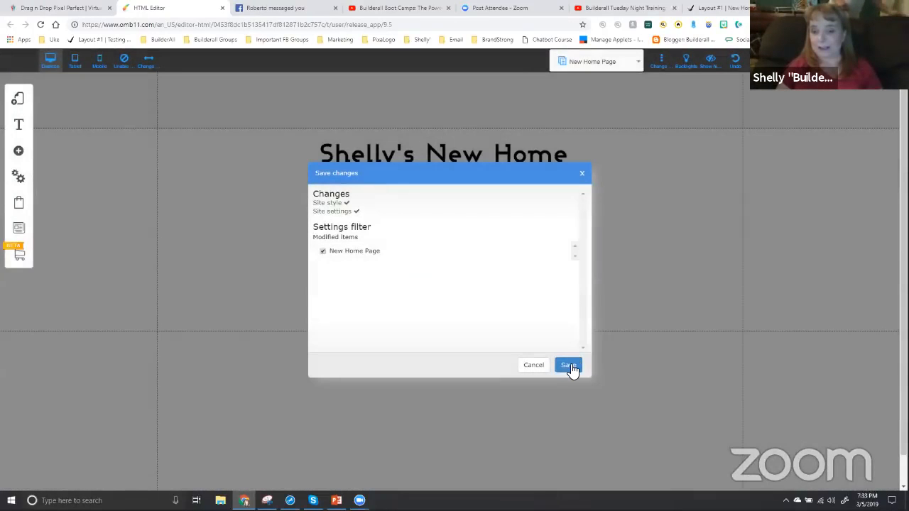
pyautogui.click(570, 366)
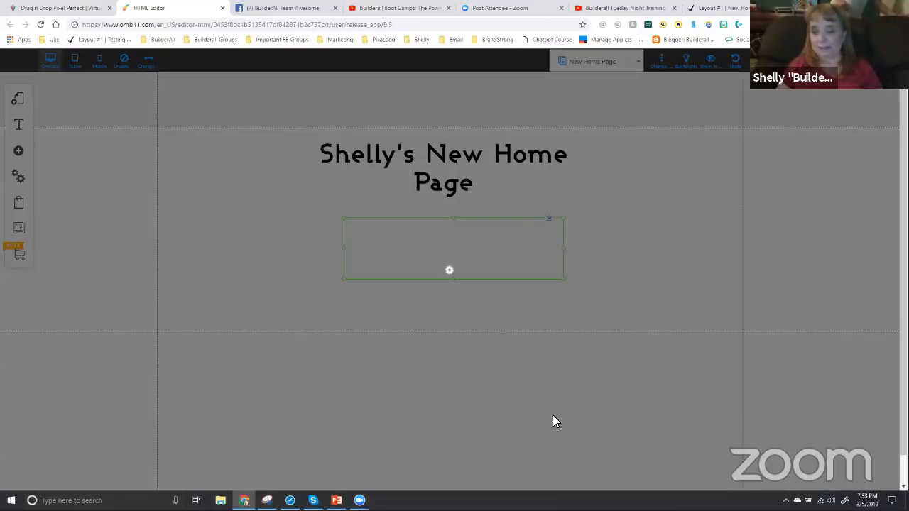
pyautogui.click(511, 250)
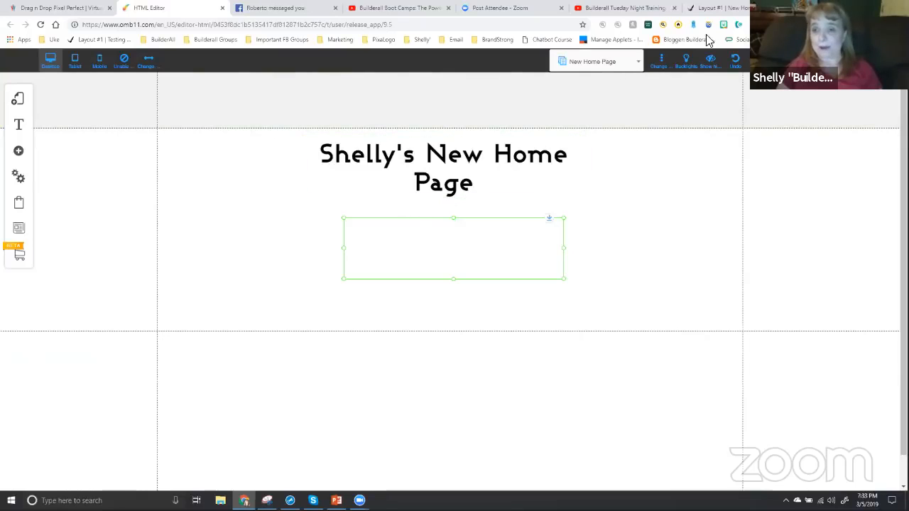
pyautogui.click(722, 9)
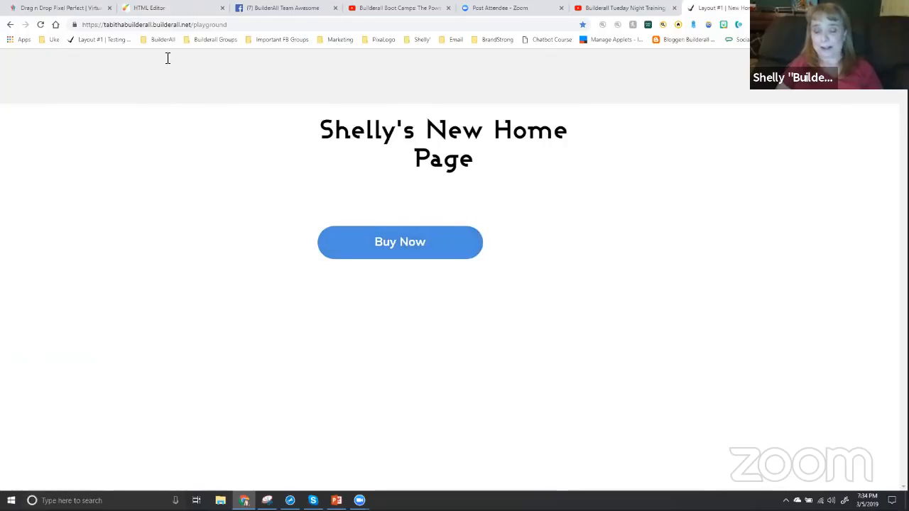
# Back in the HTML editor, enlarge the white box from its upper-left and lower-right corners, and save the New Home Page
pyautogui.click(162, 8)
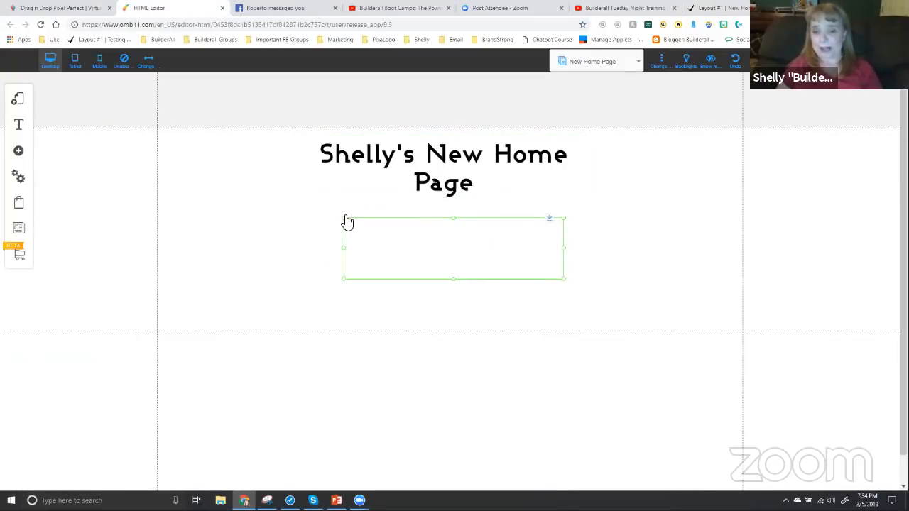
pyautogui.moveTo(343, 219); pyautogui.dragTo(228, 176)
pyautogui.moveTo(343, 201); pyautogui.dragTo(376, 225)
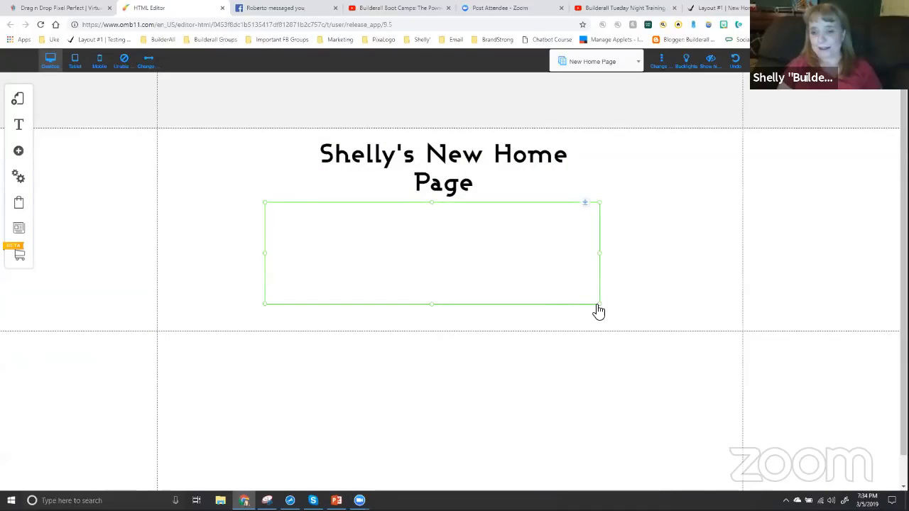
pyautogui.moveTo(601, 311); pyautogui.dragTo(622, 320)
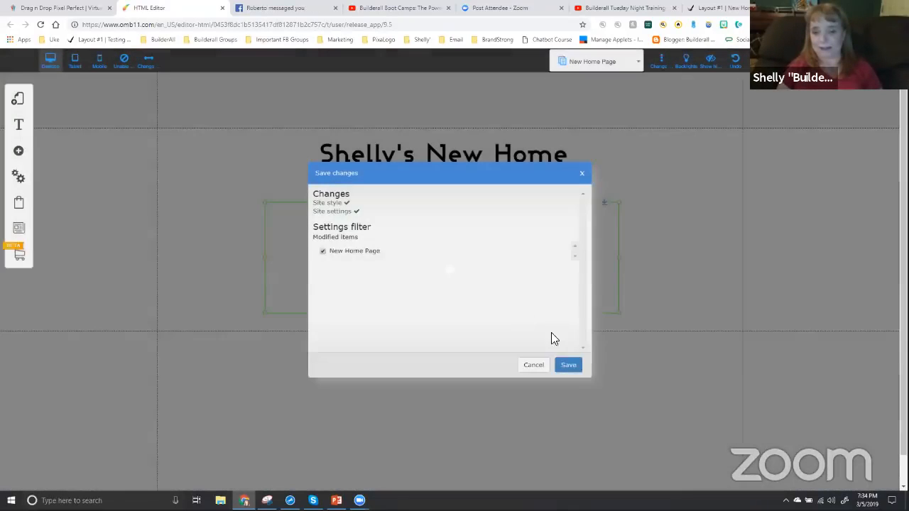
pyautogui.click(572, 366)
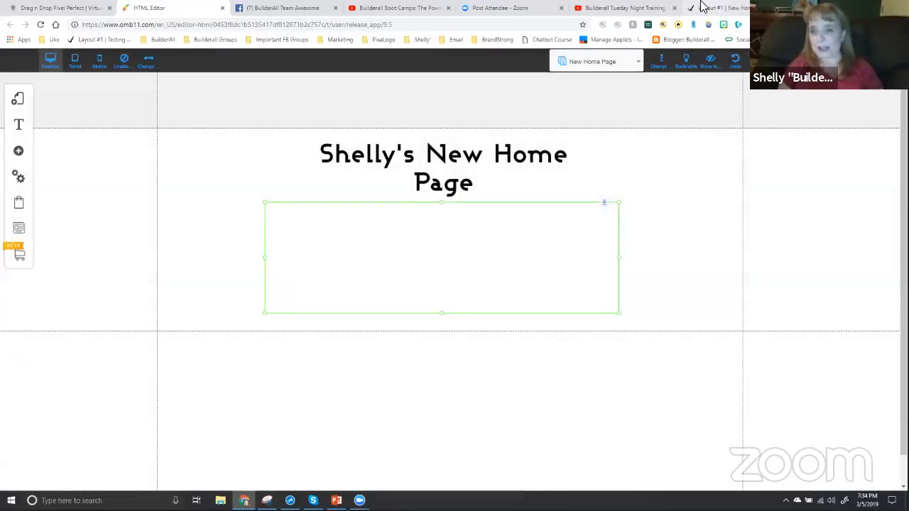
# Reload the published playground page and test the link of the Buy Now button
pyautogui.click(714, 8)
pyautogui.click(40, 25)
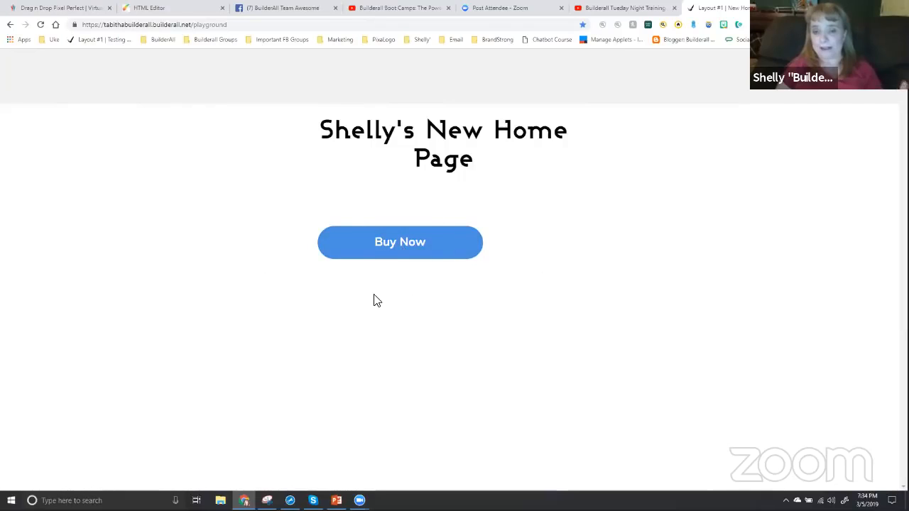
pyautogui.click(400, 249)
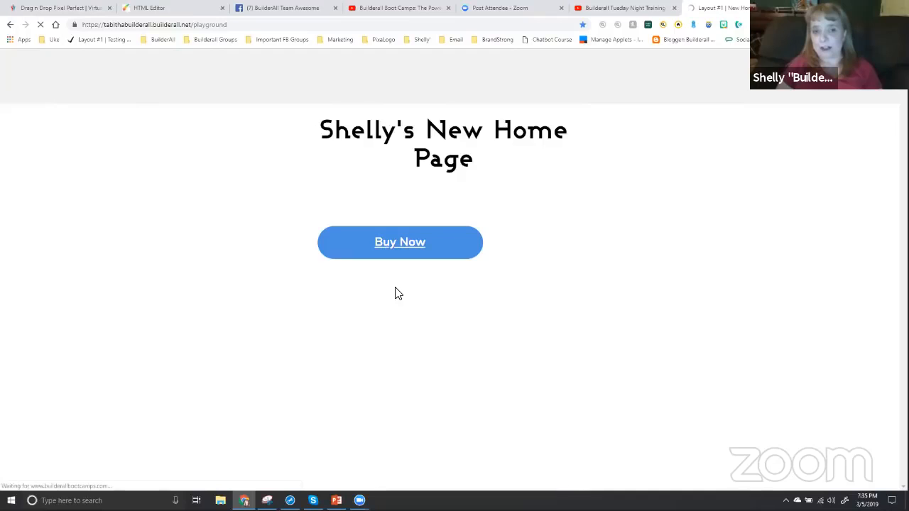
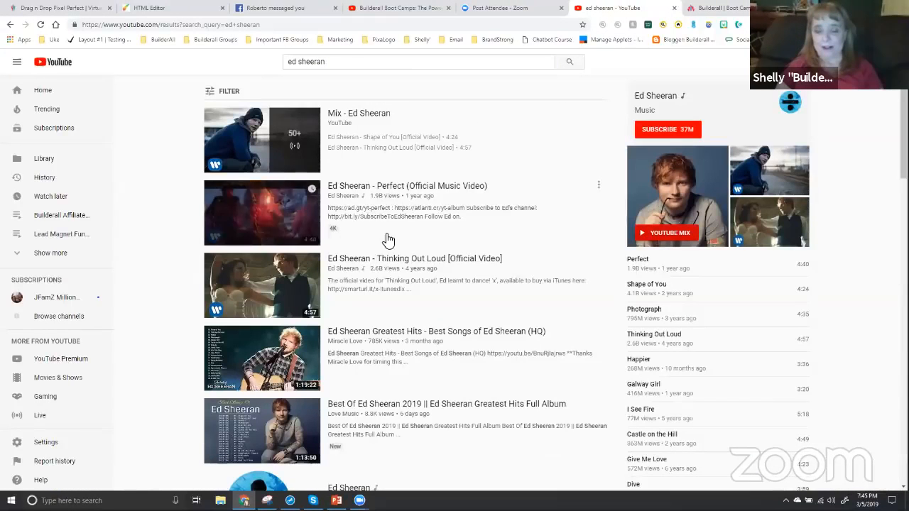
# Open the video "Ed Sheeran Greatest Hits - Best Songs of Ed Sheeran (HQ)", unmute it and skip to about 19:55
pyautogui.scroll(-2, 383, 235)
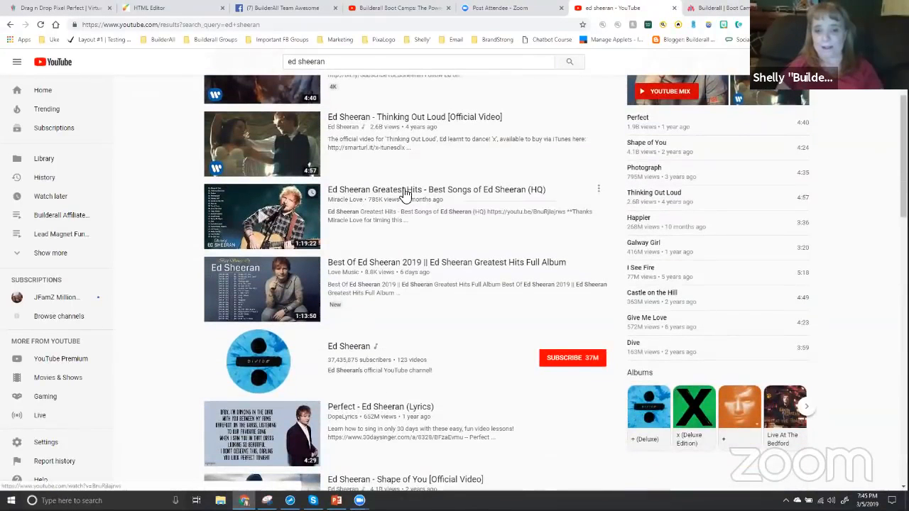
pyautogui.click(386, 193)
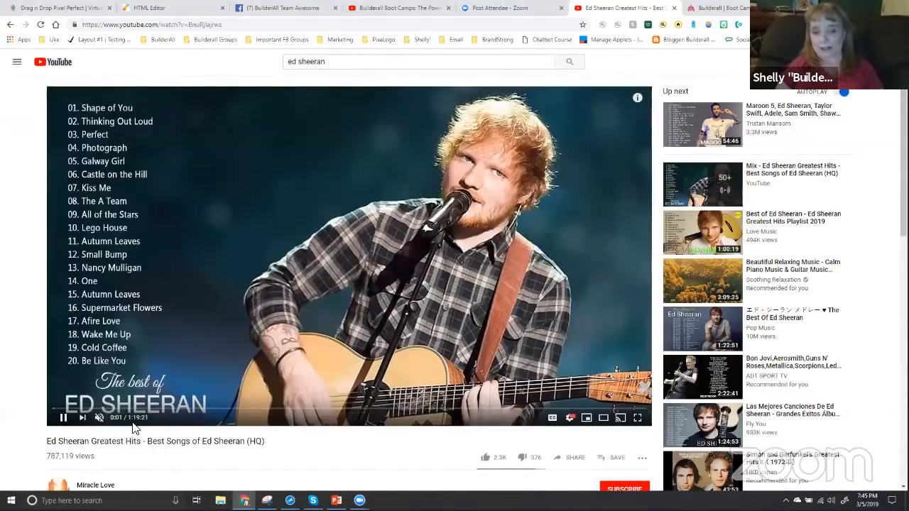
pyautogui.click(99, 417)
pyautogui.click(202, 410)
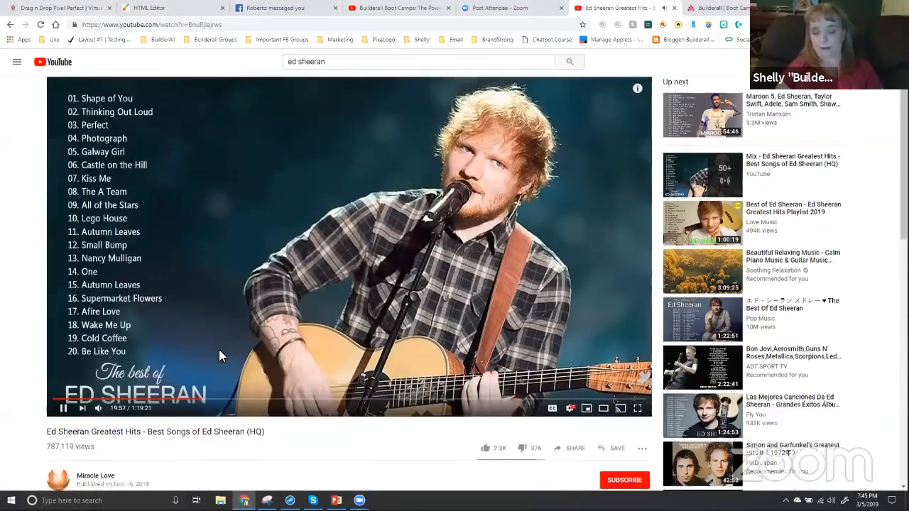
# Lower the video's volume, skip ahead to about 25:30 and mute the sound
pyautogui.scroll(-2, 219, 350)
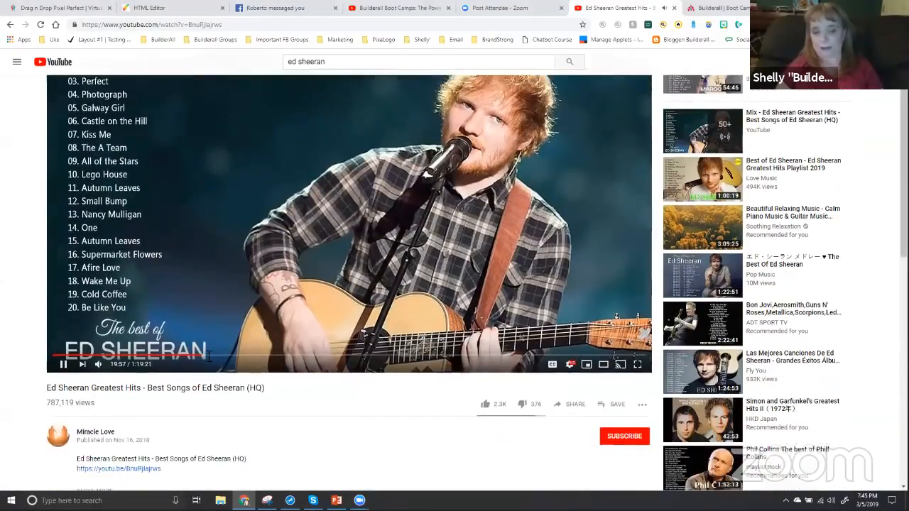
pyautogui.moveTo(125, 324); pyautogui.dragTo(117, 324)
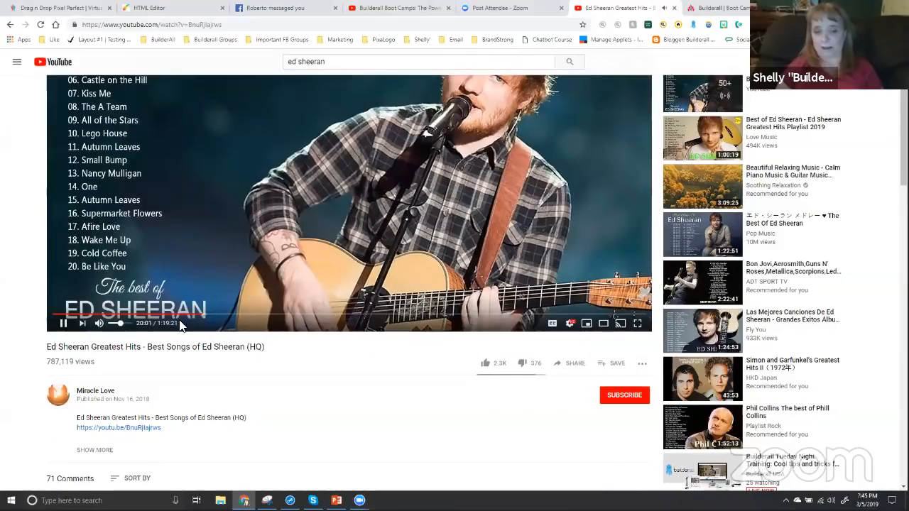
pyautogui.scroll(2, 186, 321)
pyautogui.click(244, 411)
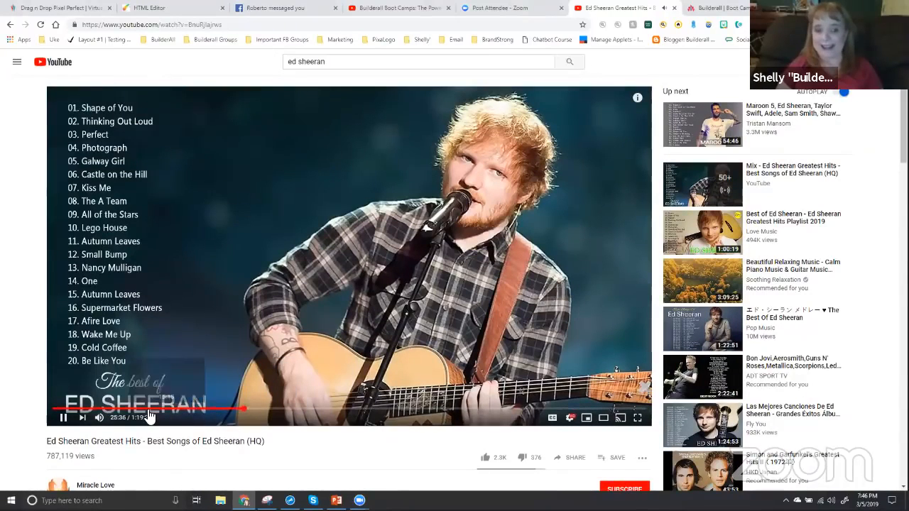
pyautogui.click(100, 418)
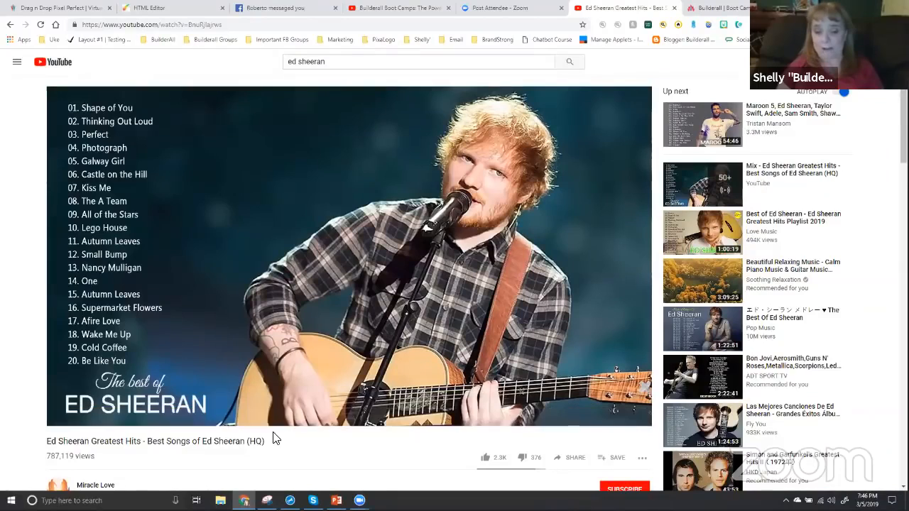
# Capture the whole video player area, including its playback controls, as a new snip with the Snipping Tool
pyautogui.moveTo(267, 500)
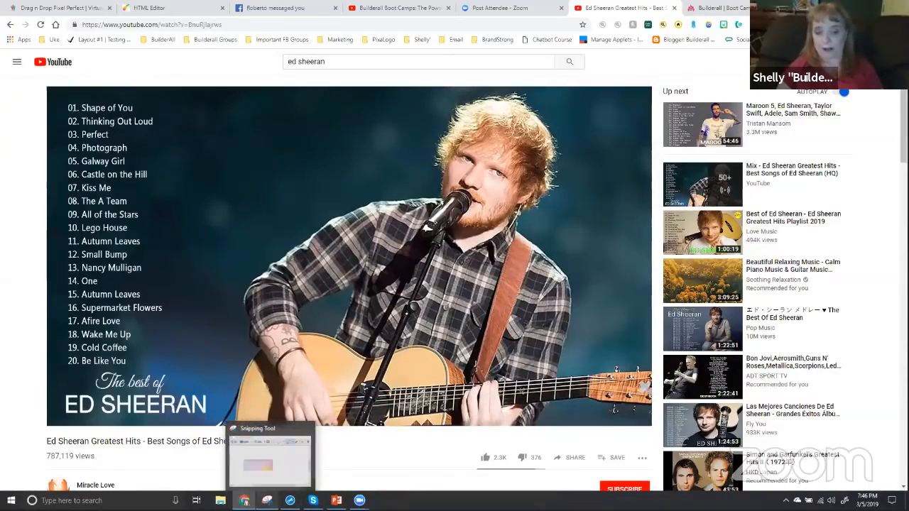
pyautogui.click(267, 500)
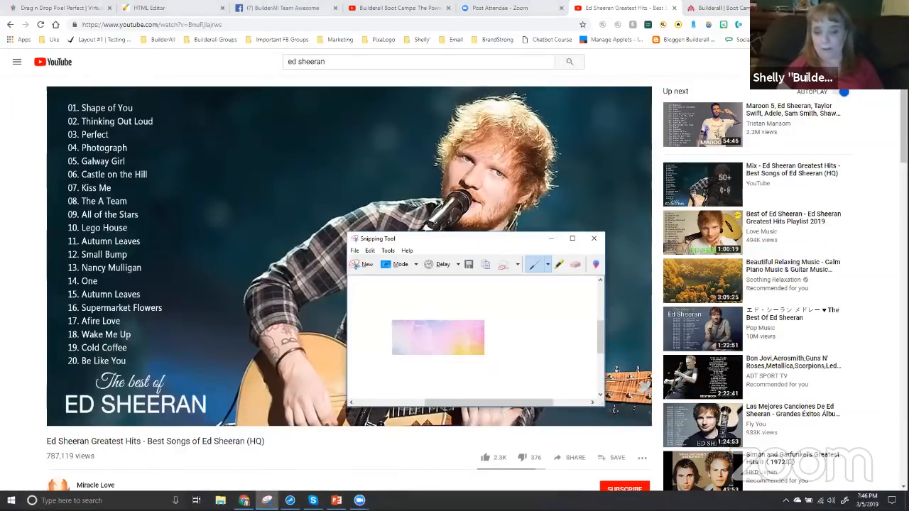
pyautogui.click(360, 266)
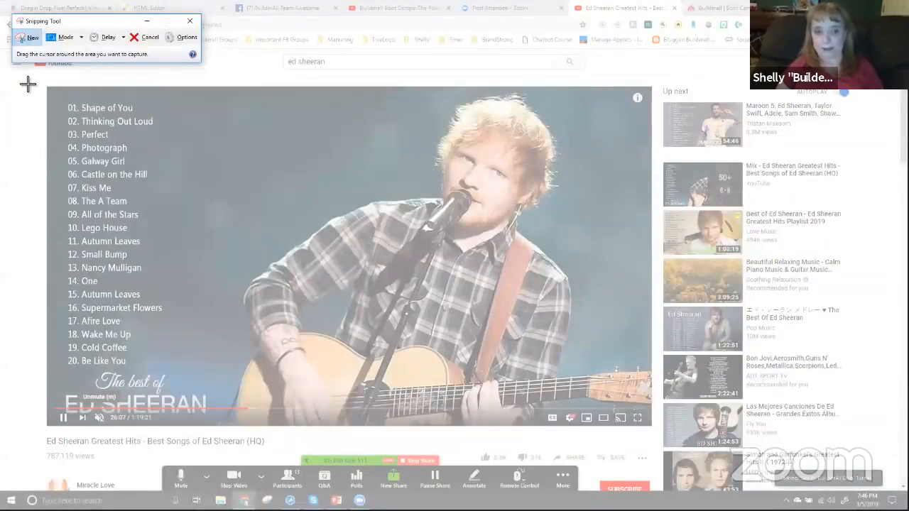
pyautogui.moveTo(48, 88); pyautogui.dragTo(368, 348)
pyautogui.moveTo(621, 397); pyautogui.dragTo(650, 426)
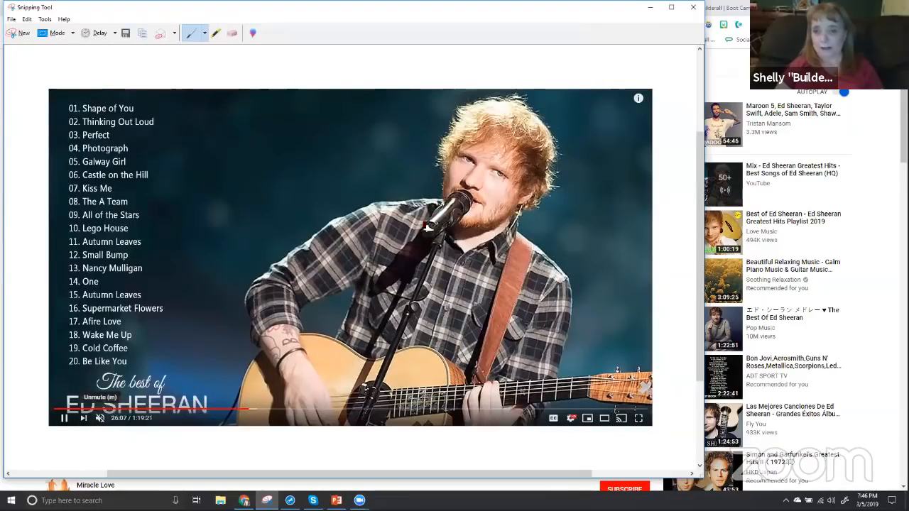
# Save the snip as a PNG named "ed" in the Training folder inside Builderall
pyautogui.rightClick(331, 219)
pyautogui.click(349, 243)
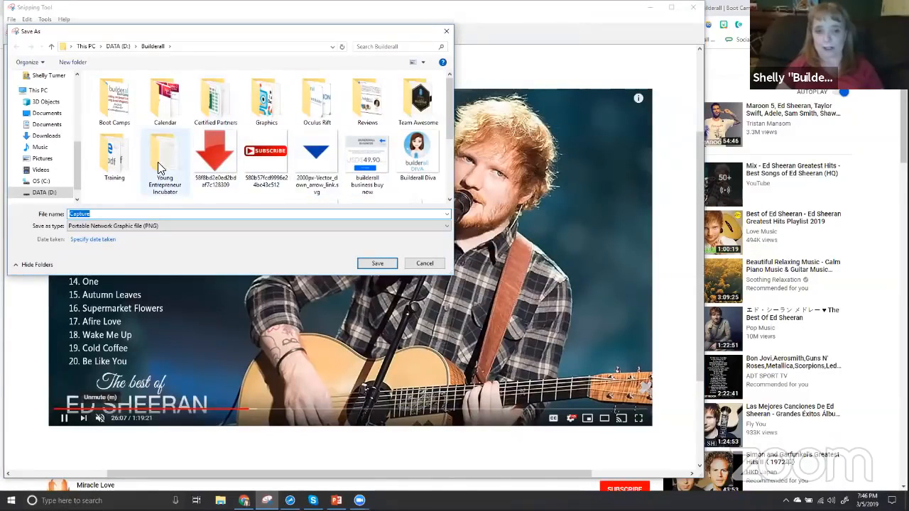
pyautogui.click(114, 159)
pyautogui.press('Return')
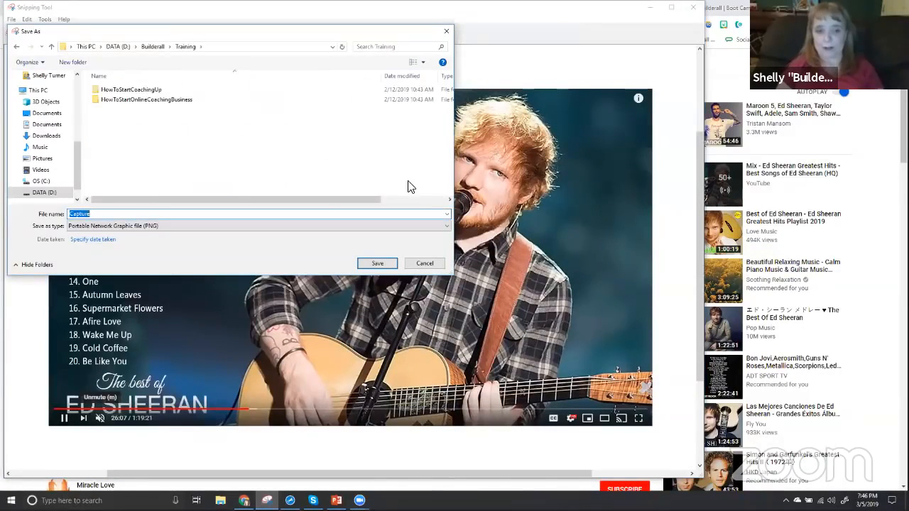
pyautogui.write('ed')
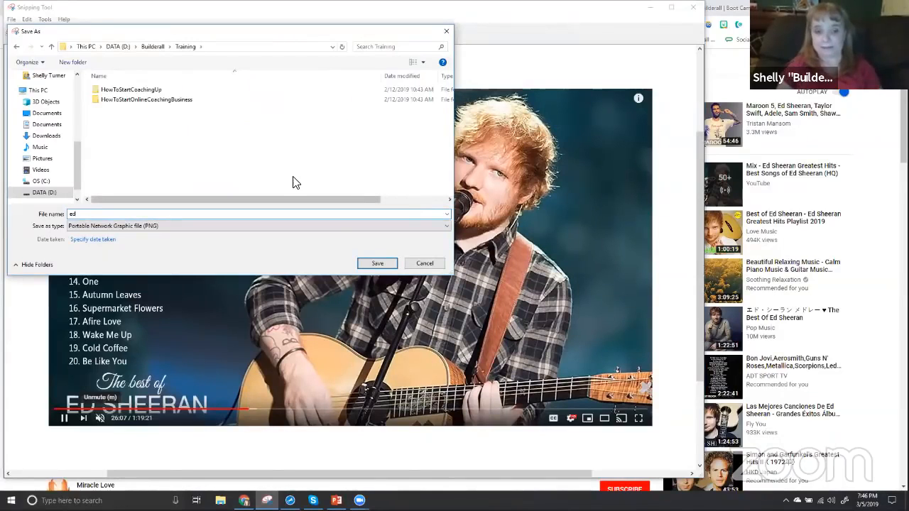
pyautogui.click(375, 262)
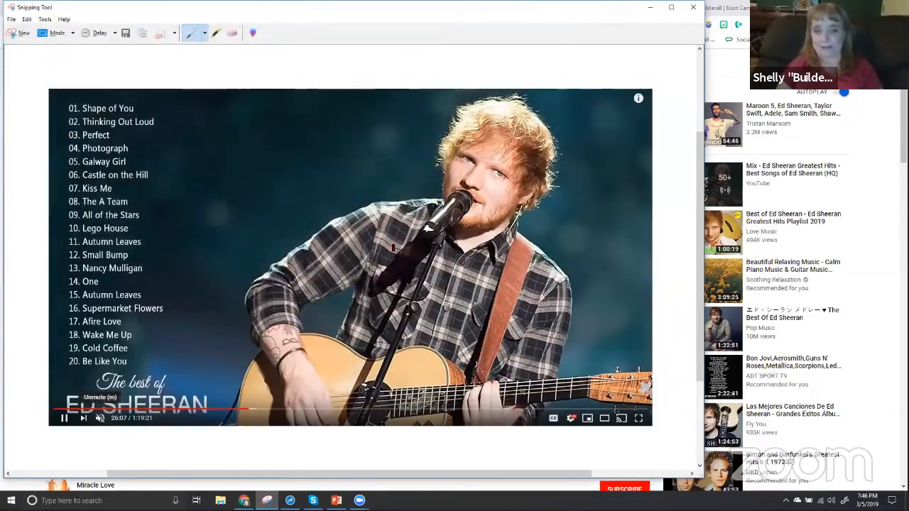
# Switch back to the HTML editor in the browser and place a plain Image element below the page heading
pyautogui.click(244, 500)
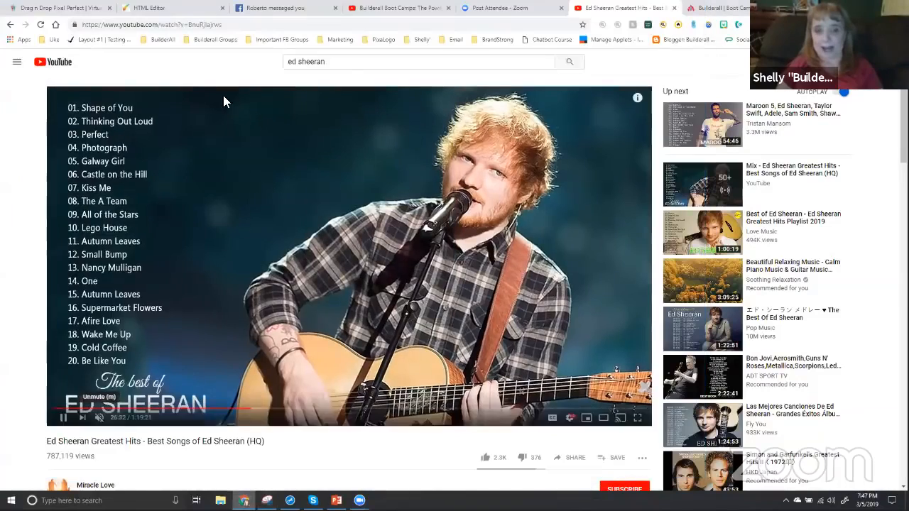
pyautogui.click(168, 6)
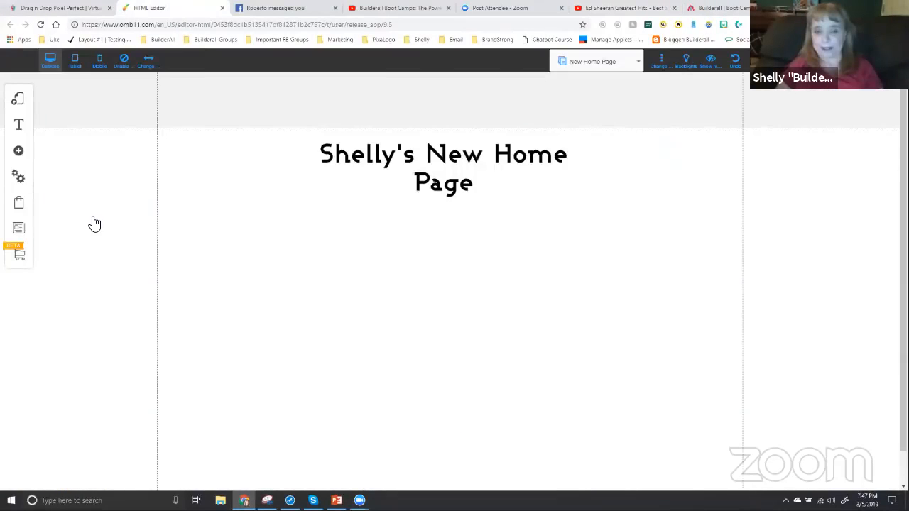
pyautogui.click(20, 154)
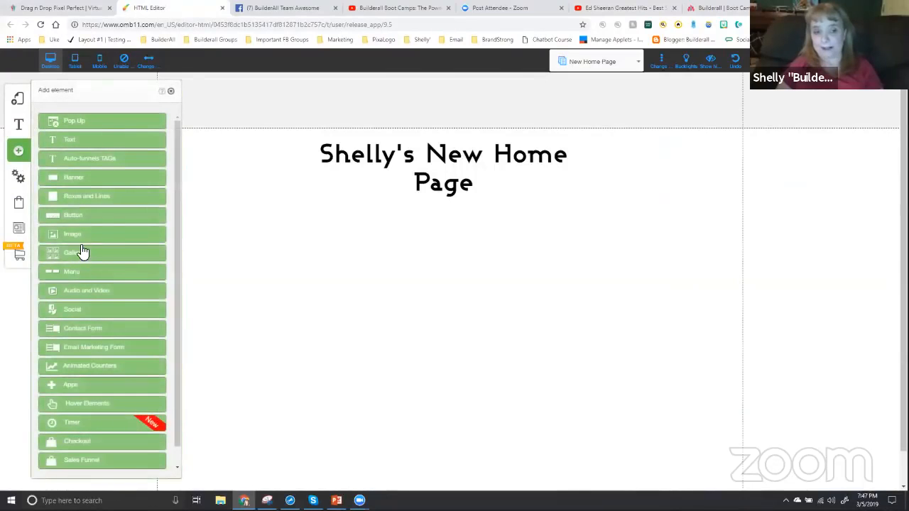
pyautogui.click(80, 239)
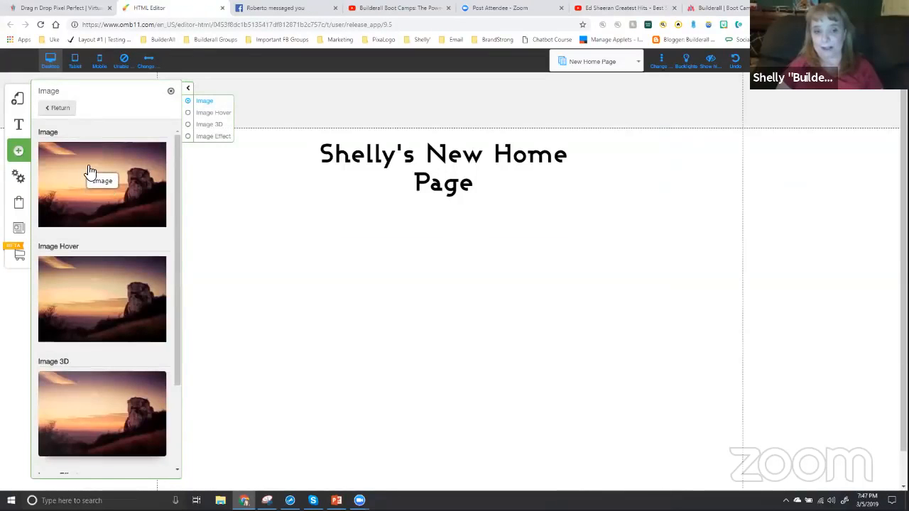
pyautogui.moveTo(90, 175); pyautogui.dragTo(300, 238)
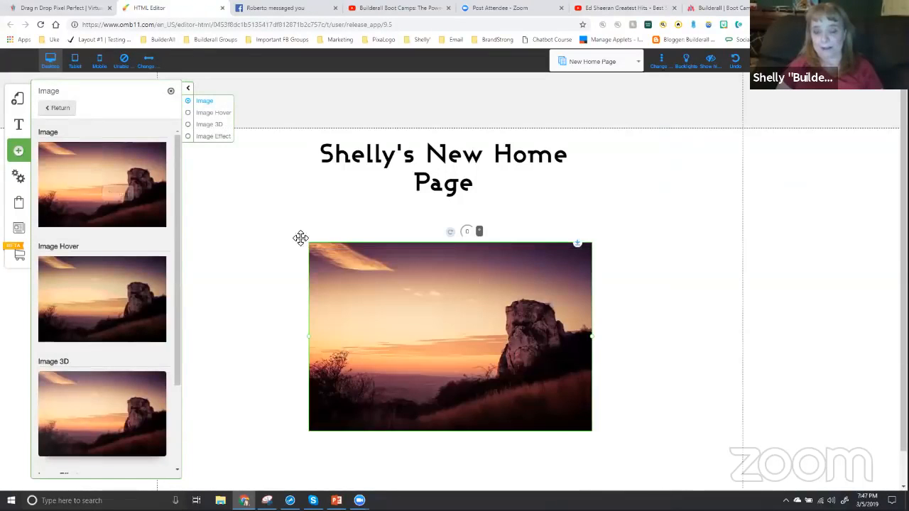
pyautogui.click(171, 92)
# Start changing the placeholder image and upload ed.PNG from the Training folder to the file repository
pyautogui.rightClick(396, 280)
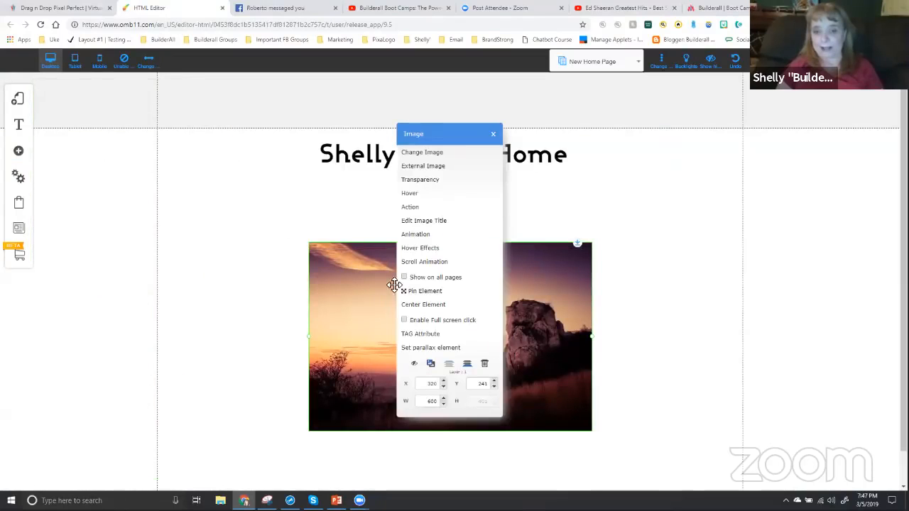
pyautogui.click(406, 152)
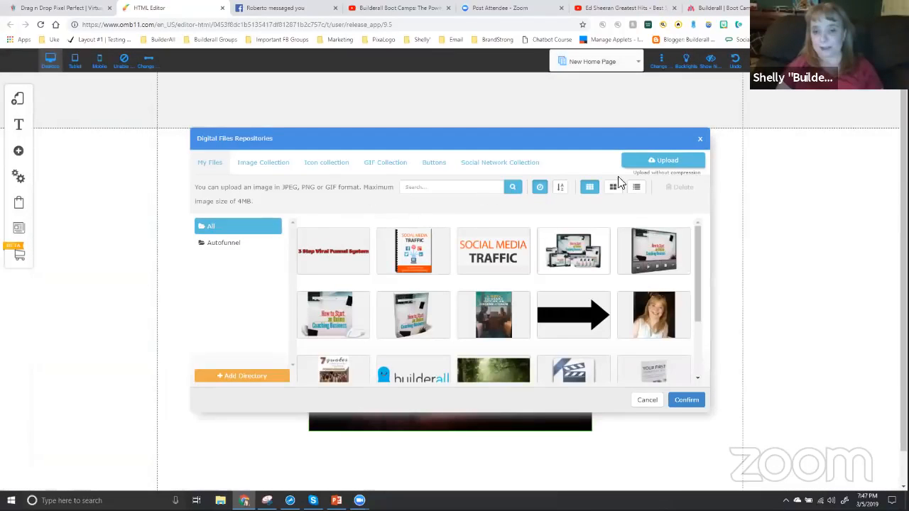
pyautogui.click(663, 160)
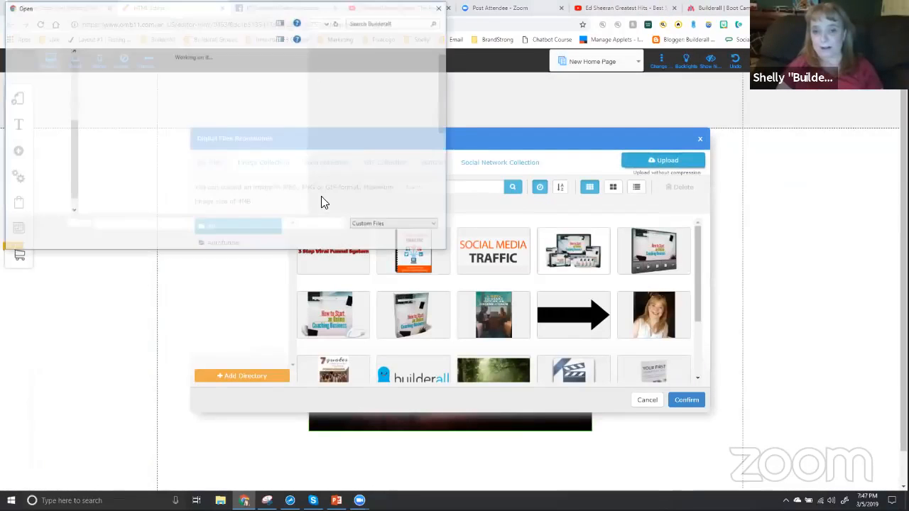
pyautogui.doubleClick(112, 134)
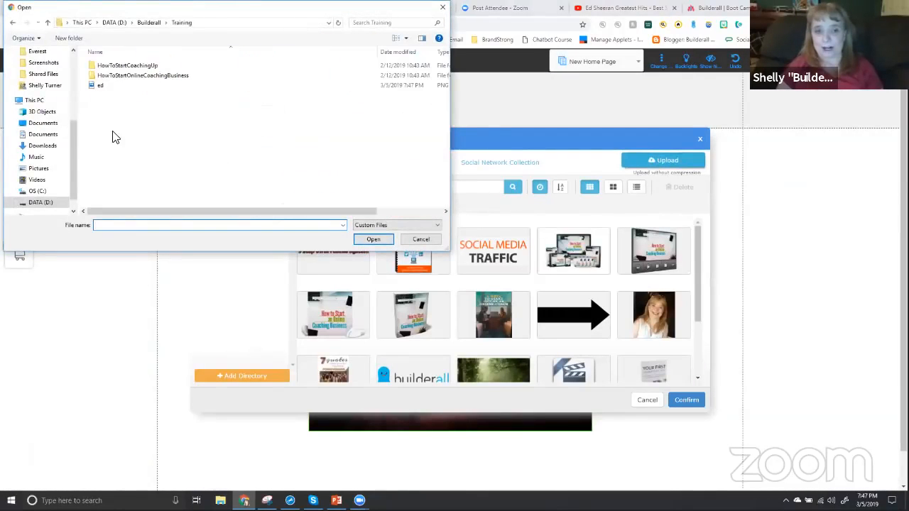
pyautogui.click(101, 86)
pyautogui.click(372, 240)
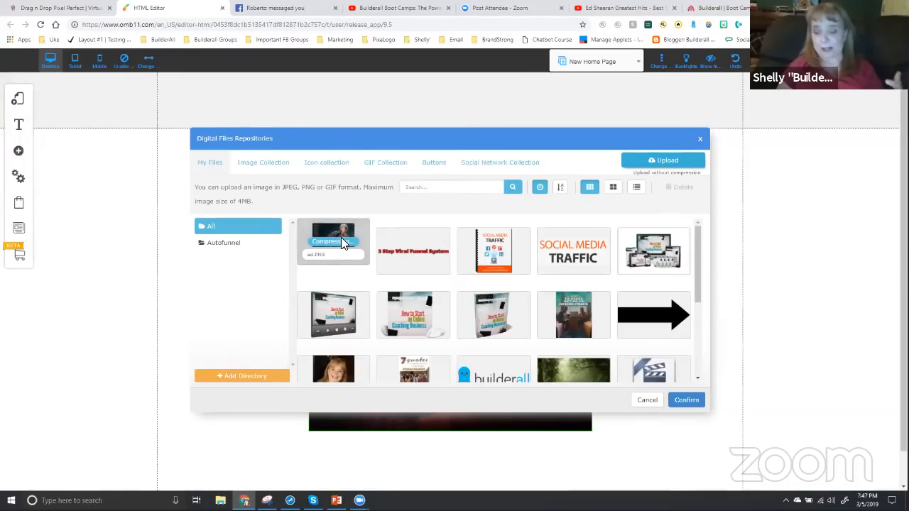
# Select the uploaded ed.PNG in the repository and confirm it as the replacement for the placeholder image
pyautogui.click(343, 242)
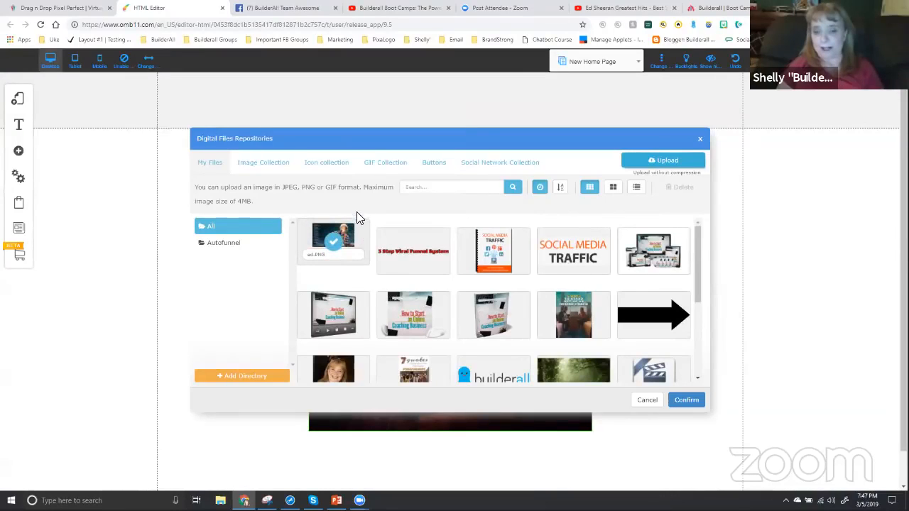
pyautogui.click(356, 234)
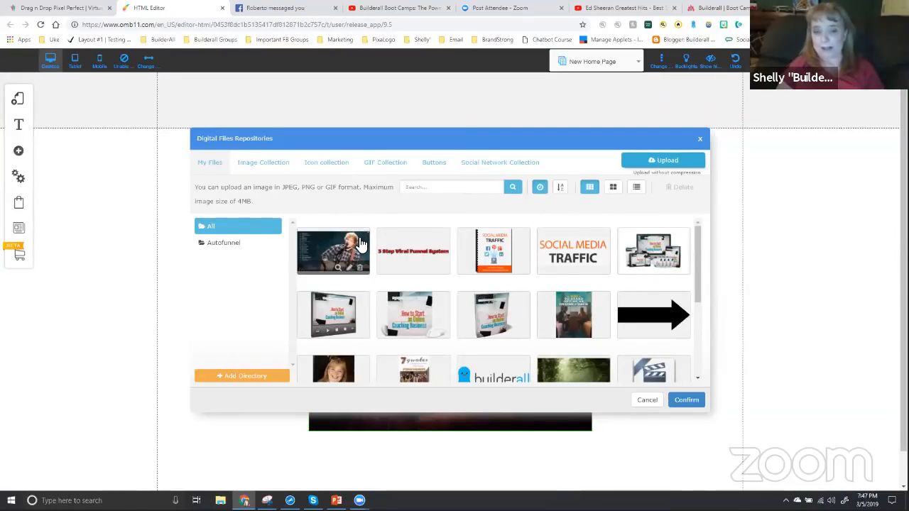
pyautogui.click(686, 399)
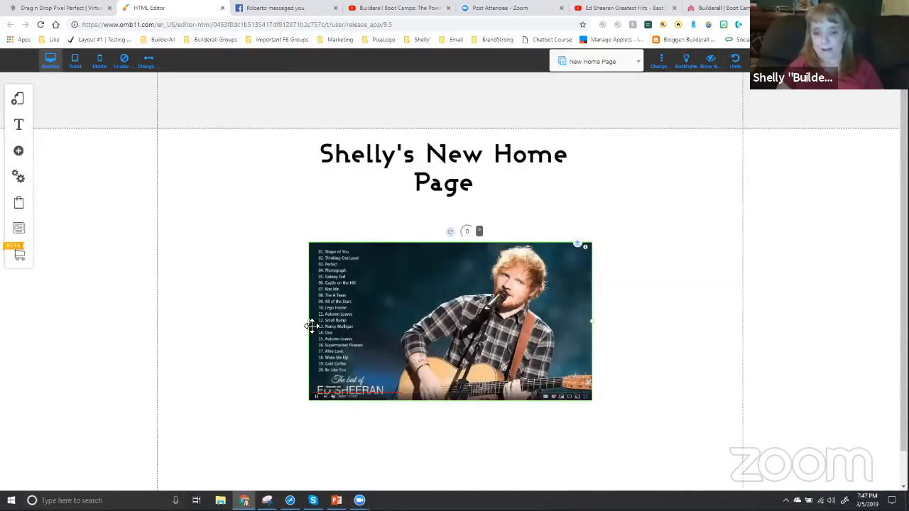
# Enlarge the video screenshot image, position it just under the heading, and save the New Home Page
pyautogui.moveTo(305, 322); pyautogui.dragTo(328, 298)
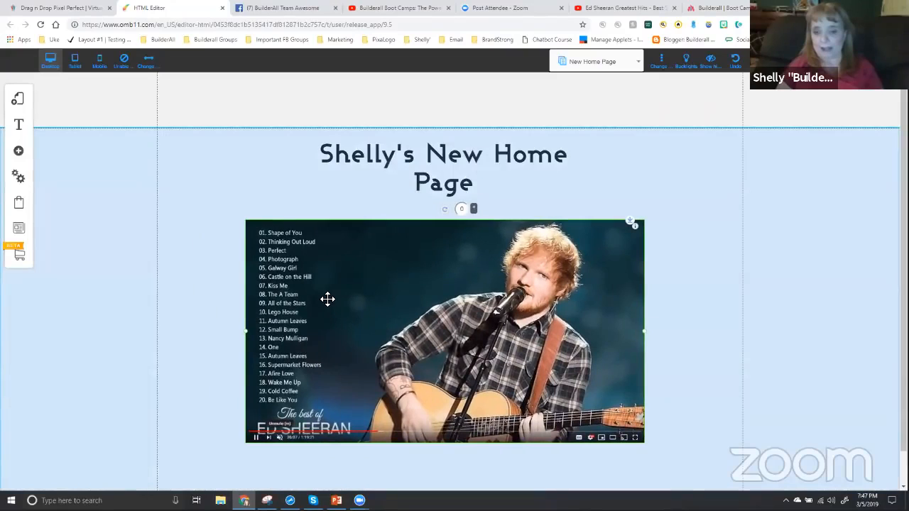
pyautogui.hotkey('ctrl', 's')
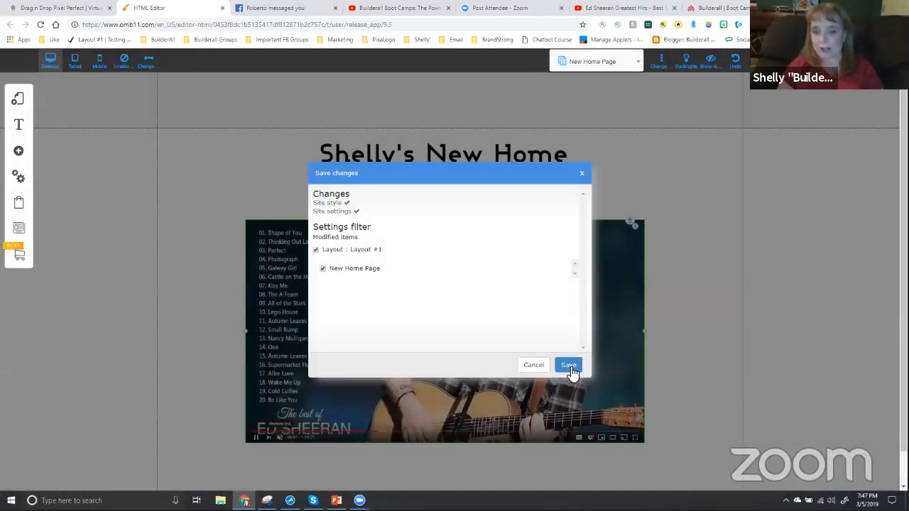
pyautogui.click(570, 367)
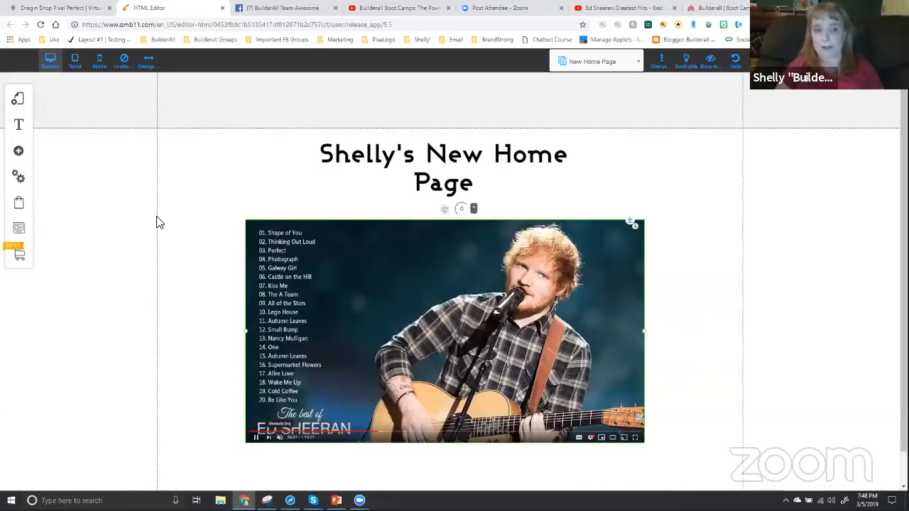
# Add the blue rectangular simple box and stretch it over most of the video screenshot image
pyautogui.click(20, 154)
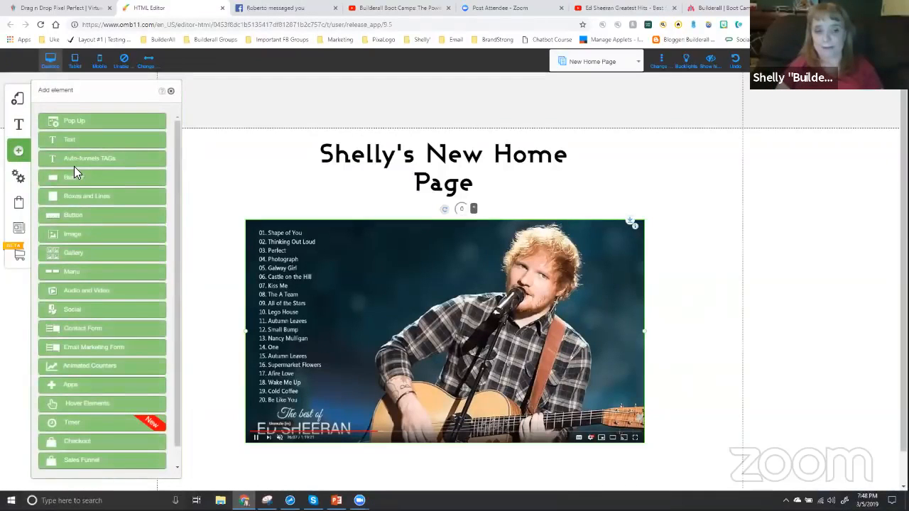
pyautogui.click(80, 202)
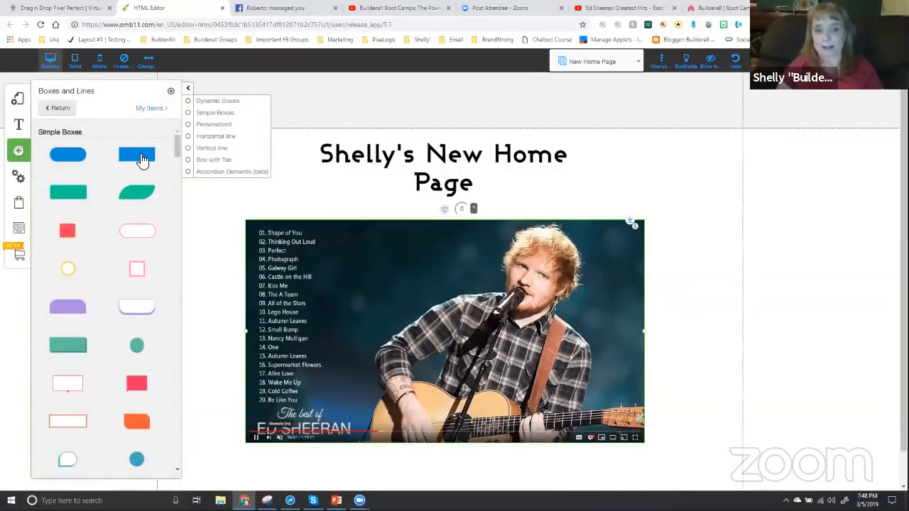
pyautogui.click(142, 159)
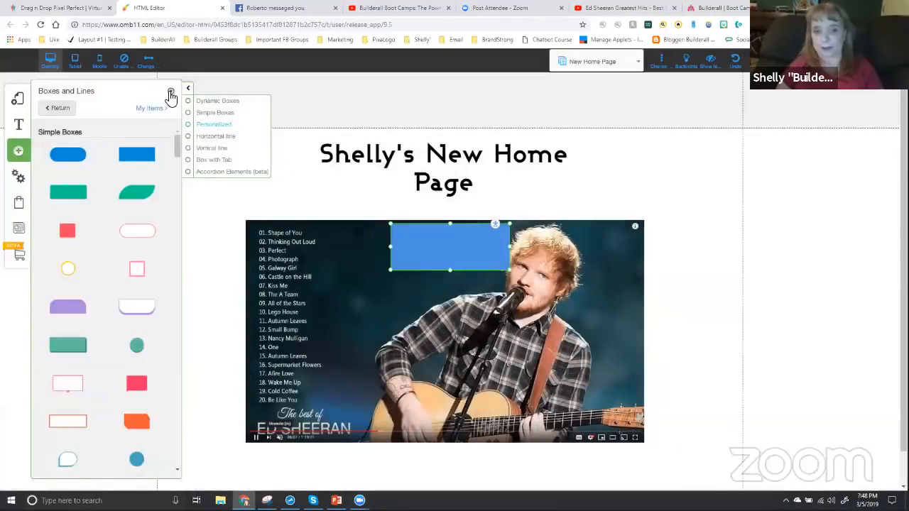
pyautogui.moveTo(419, 239); pyautogui.dragTo(301, 248)
pyautogui.moveTo(387, 282); pyautogui.dragTo(628, 431)
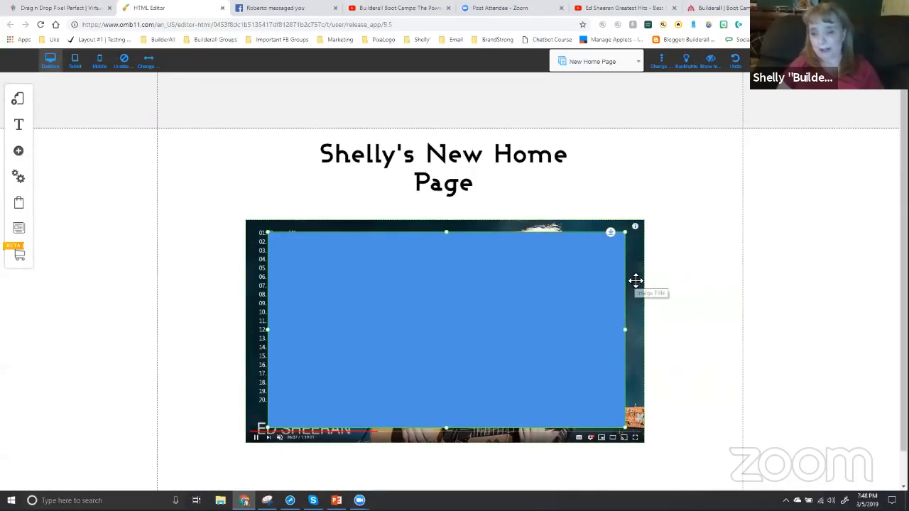
# Change the inner background color of the box over the video screenshot to a very dark teal
pyautogui.rightClick(432, 325)
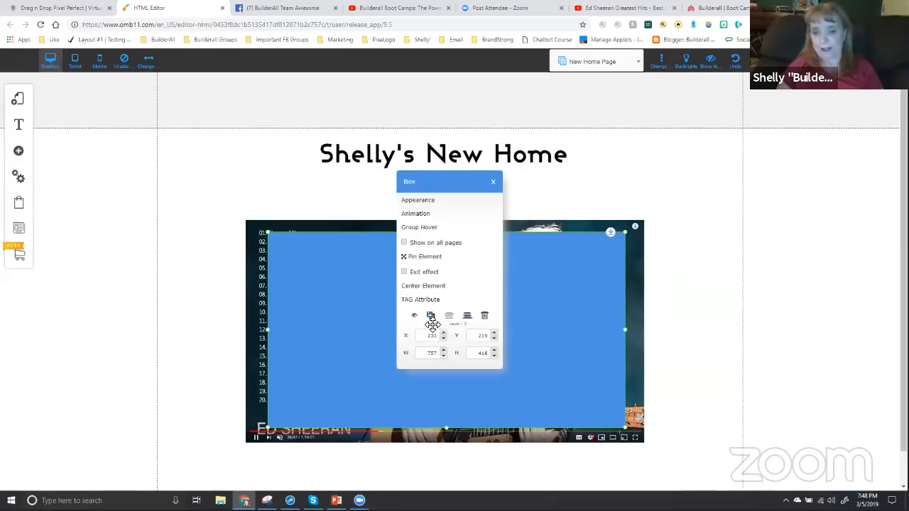
pyautogui.click(419, 200)
pyautogui.click(96, 215)
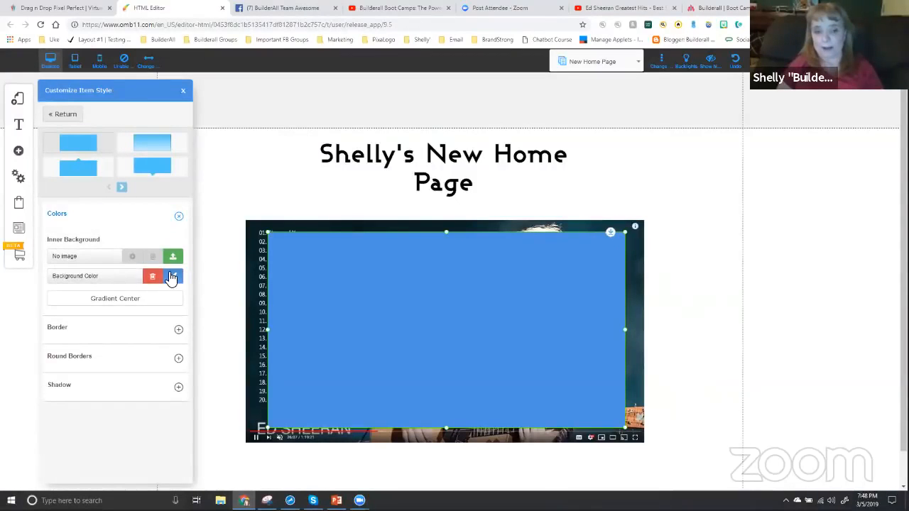
pyautogui.click(174, 278)
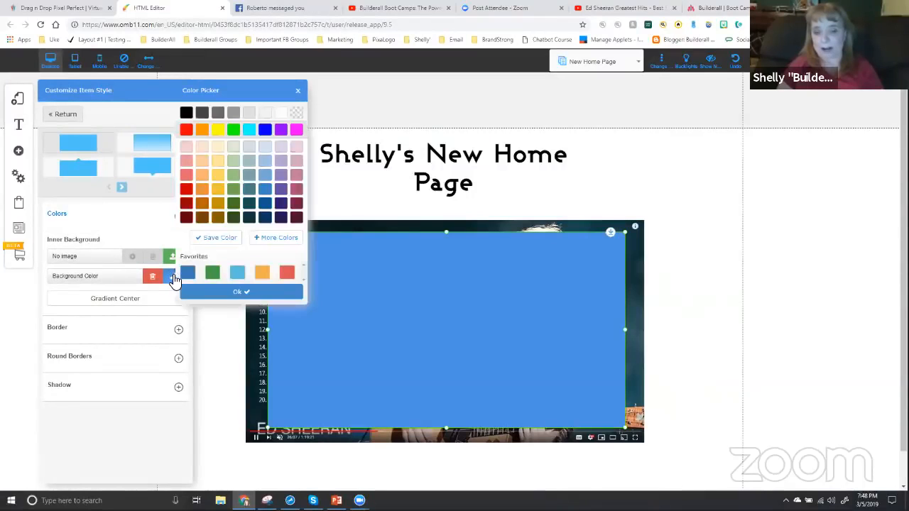
pyautogui.click(249, 218)
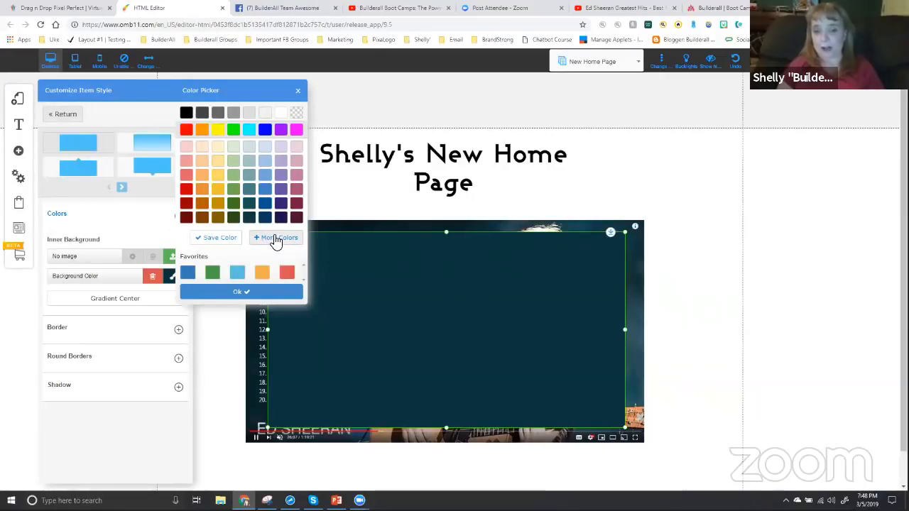
# Make the box's background color semi-transparent with an opacity of 0.72, and close its style settings
pyautogui.click(275, 238)
pyautogui.click(283, 208)
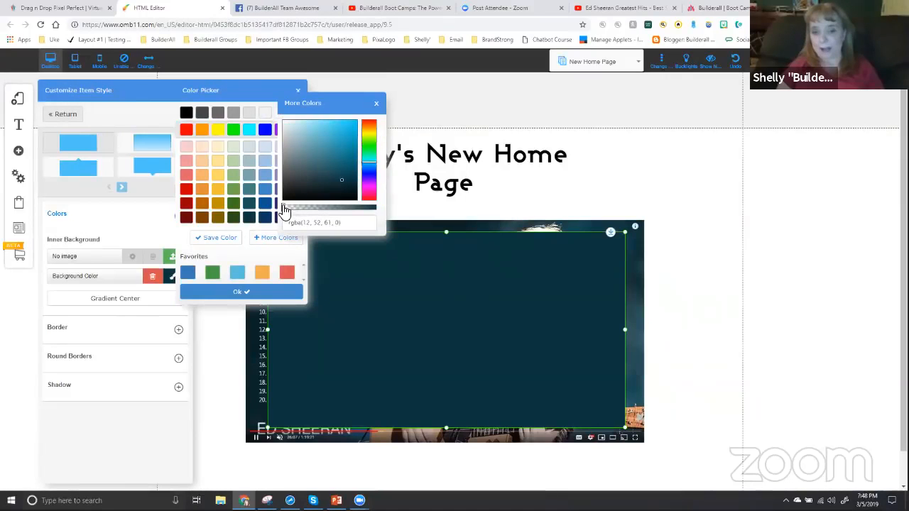
pyautogui.moveTo(306, 211); pyautogui.dragTo(347, 212)
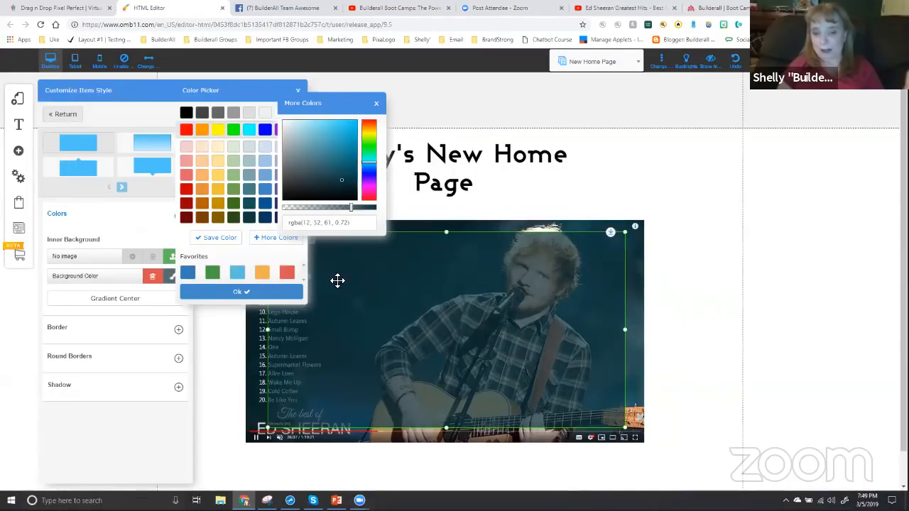
pyautogui.click(376, 104)
pyautogui.click(299, 91)
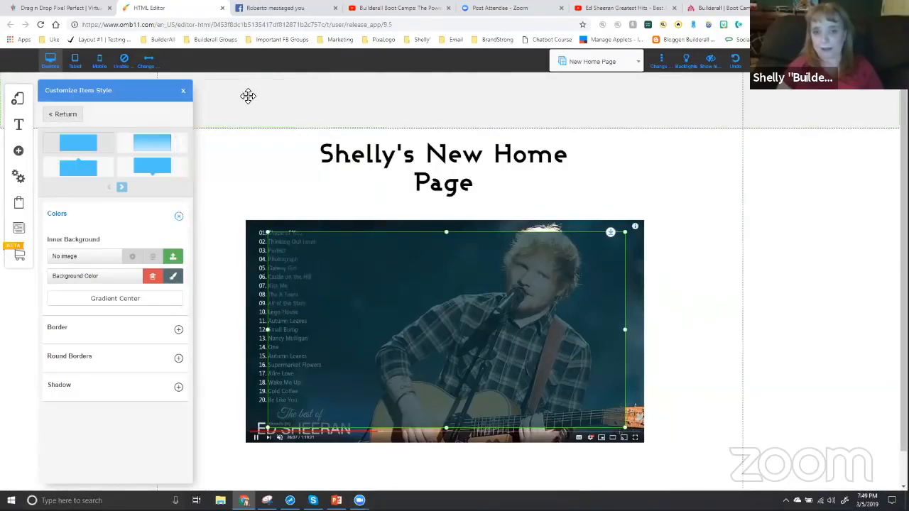
pyautogui.click(183, 90)
pyautogui.click(663, 265)
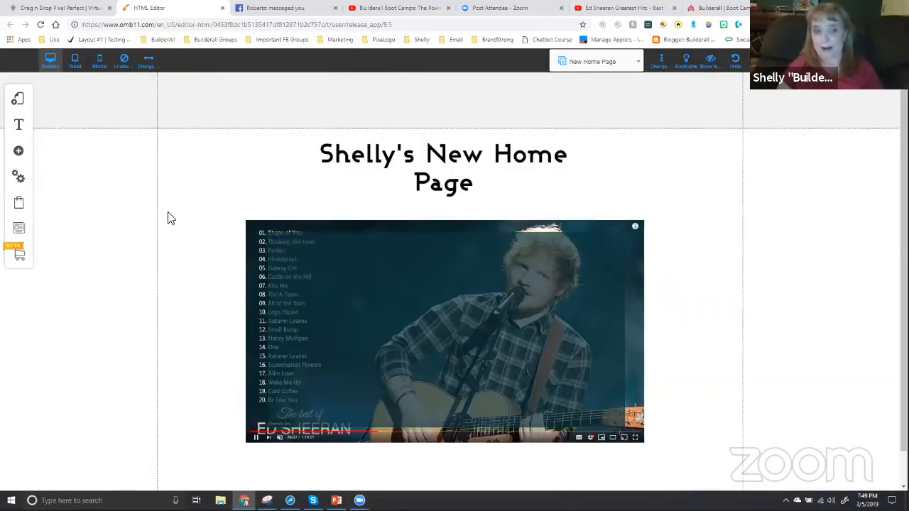
# Add an H2 Title L text element on top of the translucent box
pyautogui.click(19, 151)
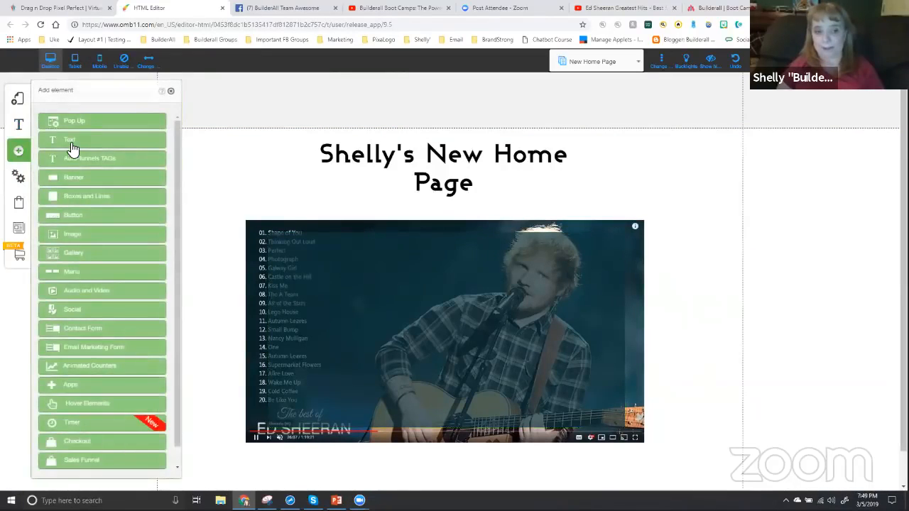
pyautogui.click(71, 142)
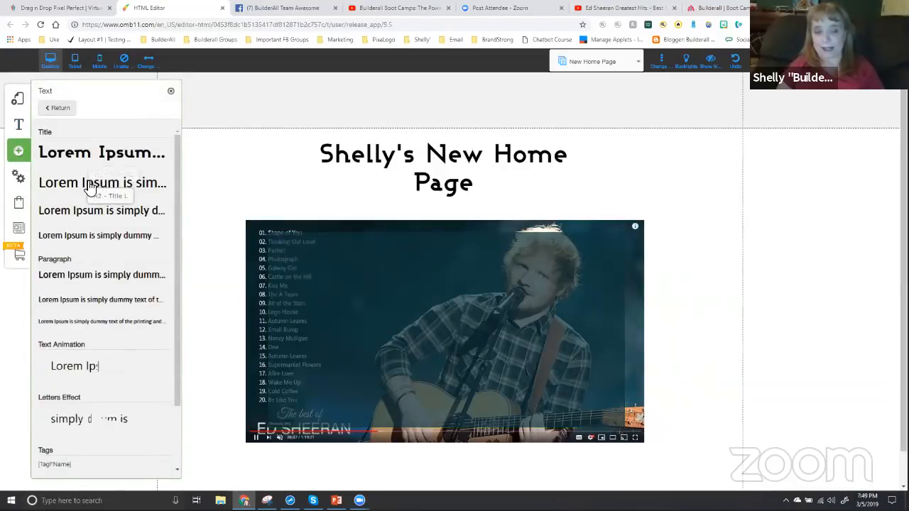
pyautogui.moveTo(90, 186); pyautogui.dragTo(392, 282)
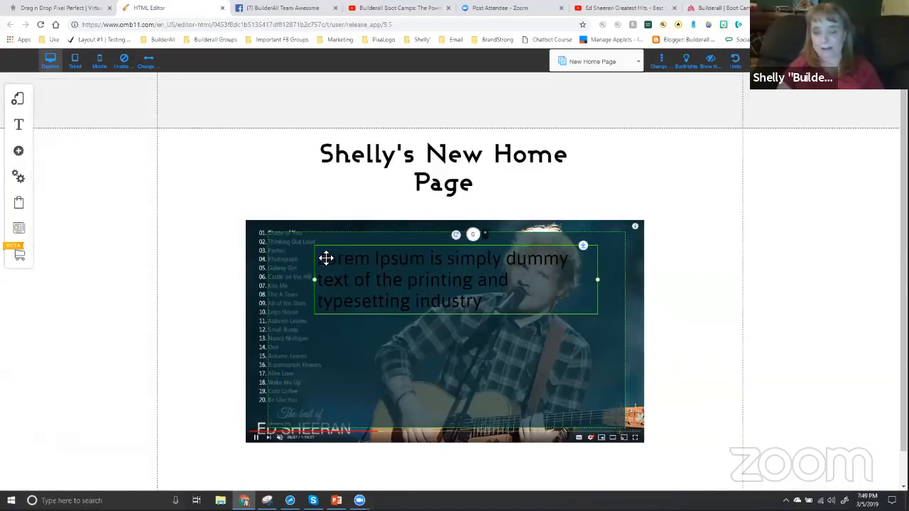
# Replace the title's sample text with the page owner's first name in possessive form followed by "Favorite #1"
pyautogui.click(335, 259)
pyautogui.moveTo(334, 259); pyautogui.dragTo(694, 319)
pyautogui.write('S')
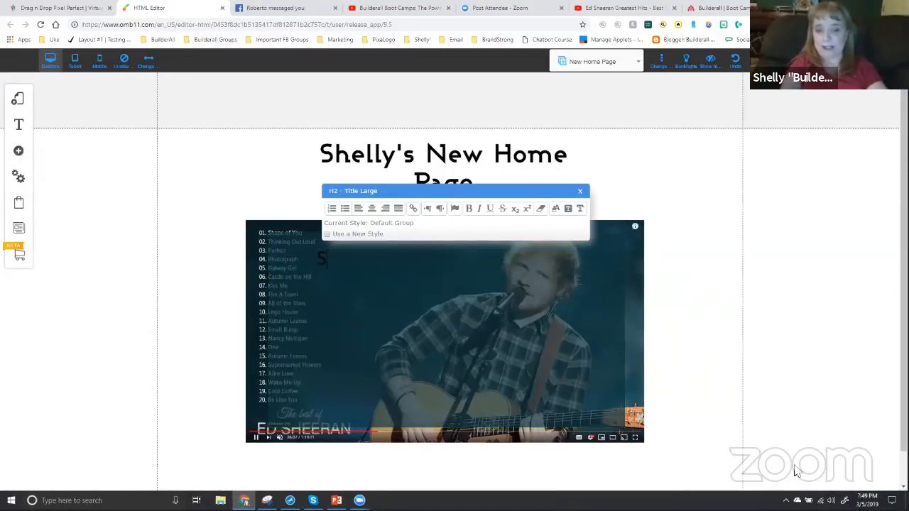
pyautogui.write("helly's Fabori")
pyautogui.press('BackSpace')
pyautogui.press('BackSpace')
pyautogui.press('BackSpace')
pyautogui.press('BackSpace')
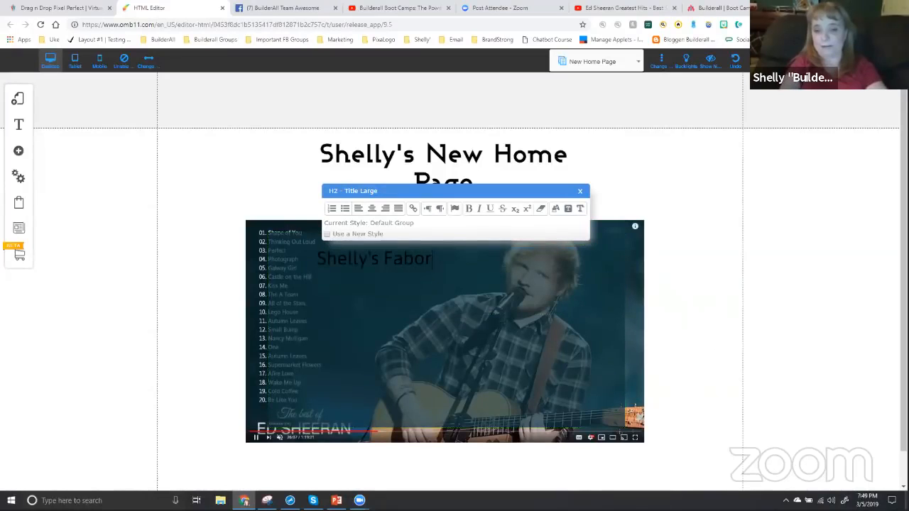
pyautogui.write('vote')
pyautogui.press('BackSpace')
pyautogui.press('BackSpace')
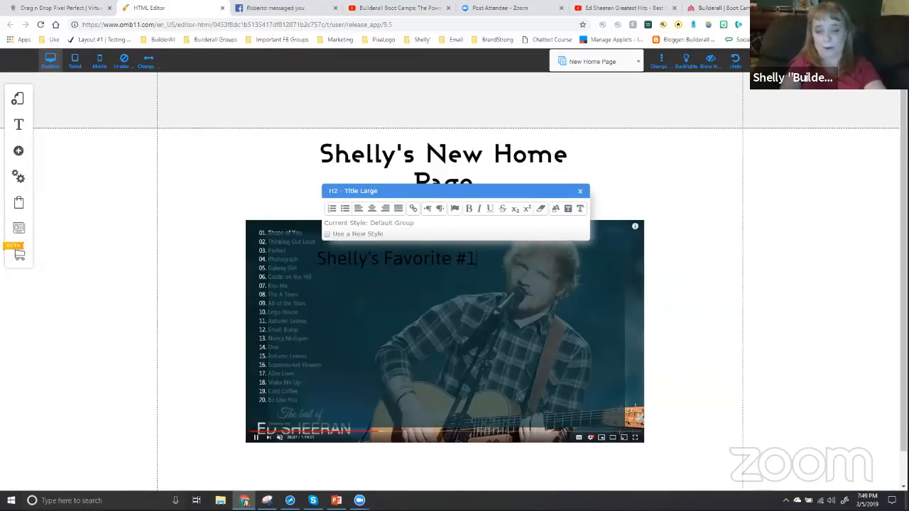
# Add two more lines with the same wording, numbered #2 and #3, leaving a blank line between entries
pyautogui.write('Shell')
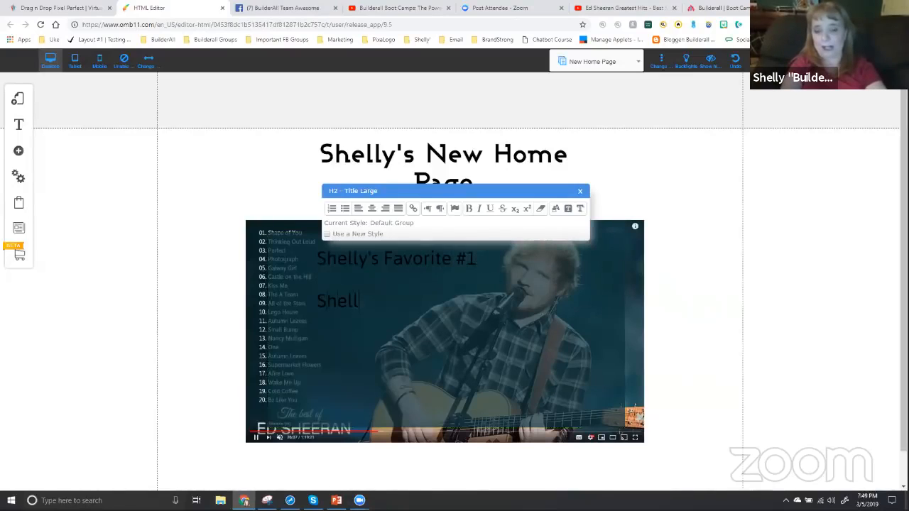
pyautogui.write("y's Fafvo")
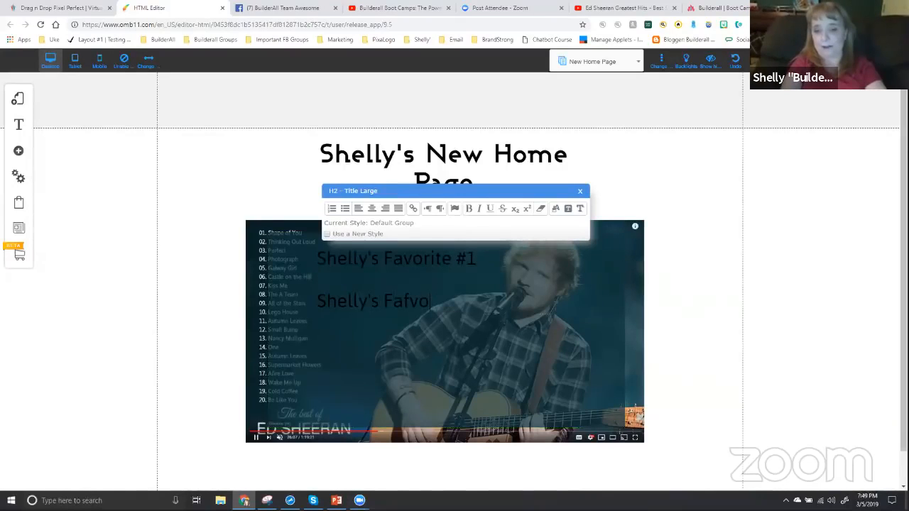
pyautogui.write('vori')
pyautogui.write('te #2')
pyautogui.write("helly's F")
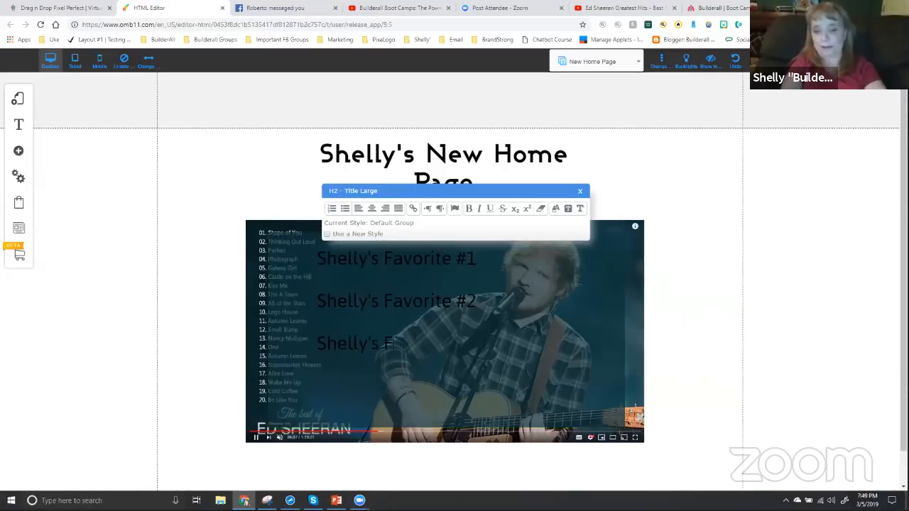
pyautogui.write('avorite #3')
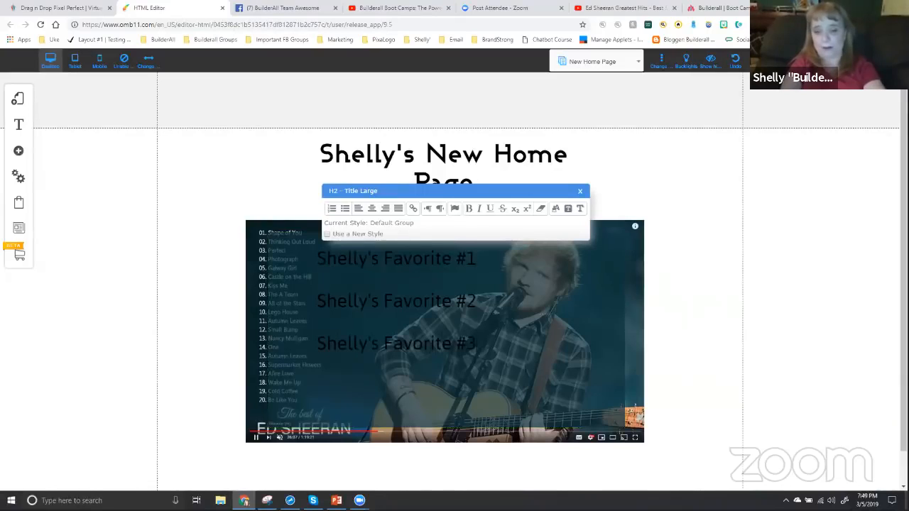
# Color all of the favorites text white and make it bold
pyautogui.moveTo(476, 344); pyautogui.dragTo(317, 259)
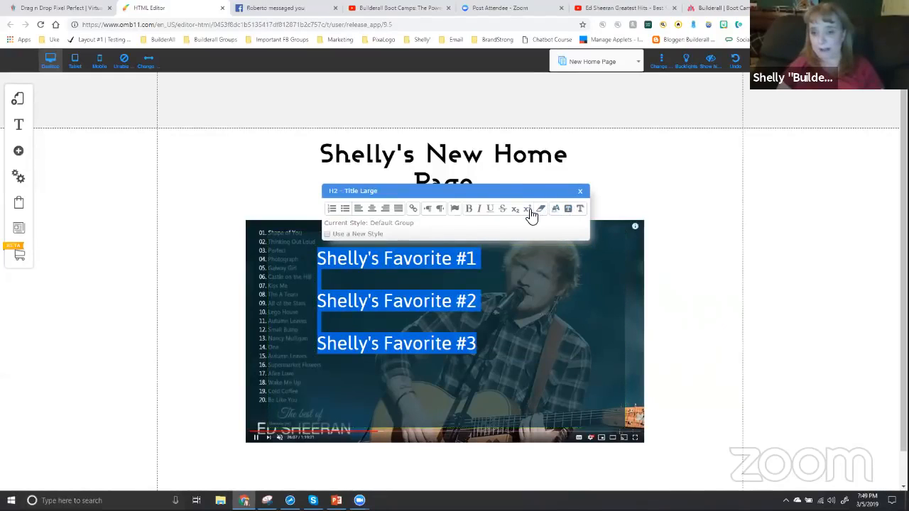
pyautogui.click(556, 210)
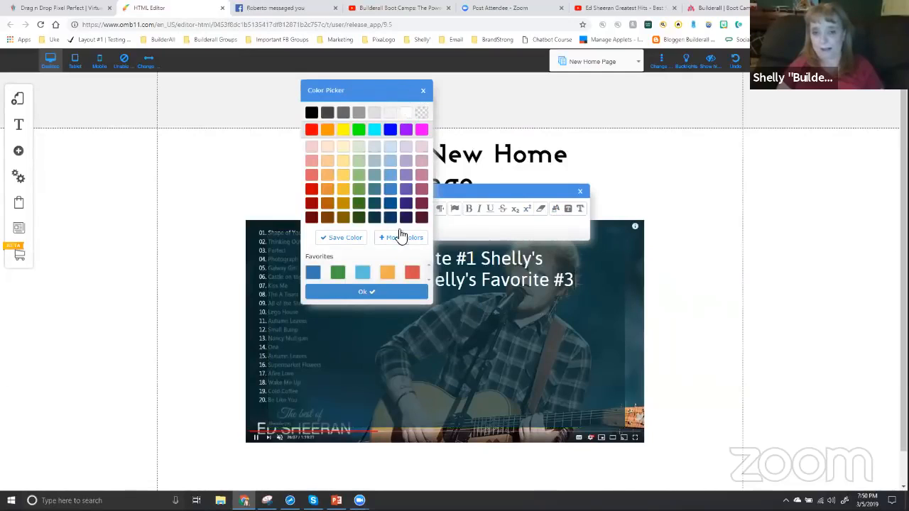
pyautogui.click(396, 292)
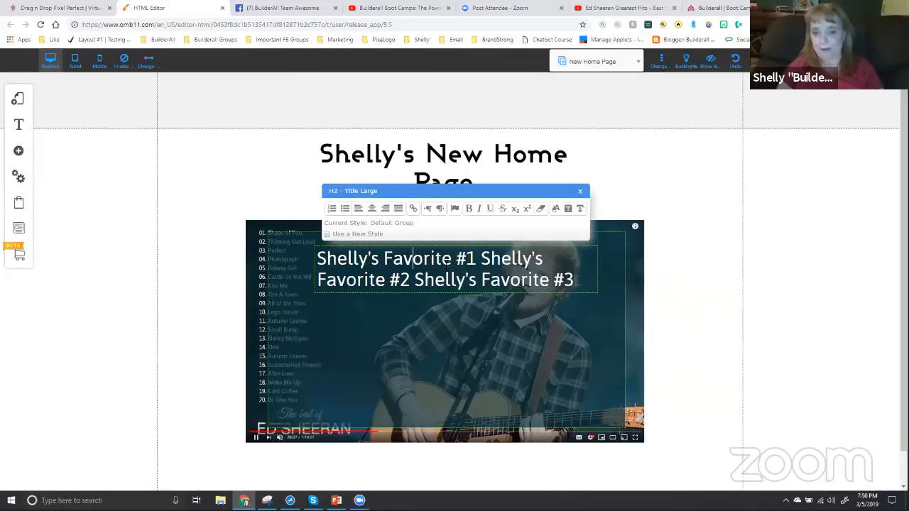
pyautogui.moveTo(575, 280); pyautogui.dragTo(321, 260)
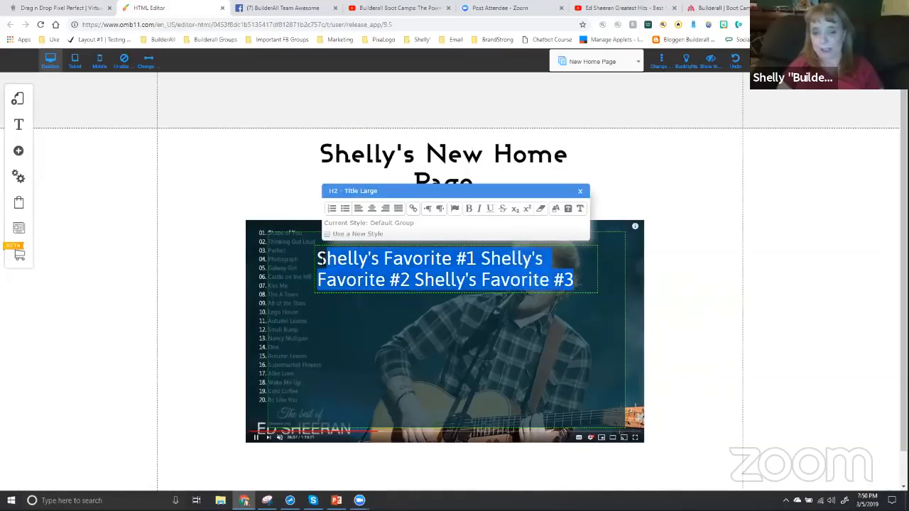
pyautogui.click(470, 212)
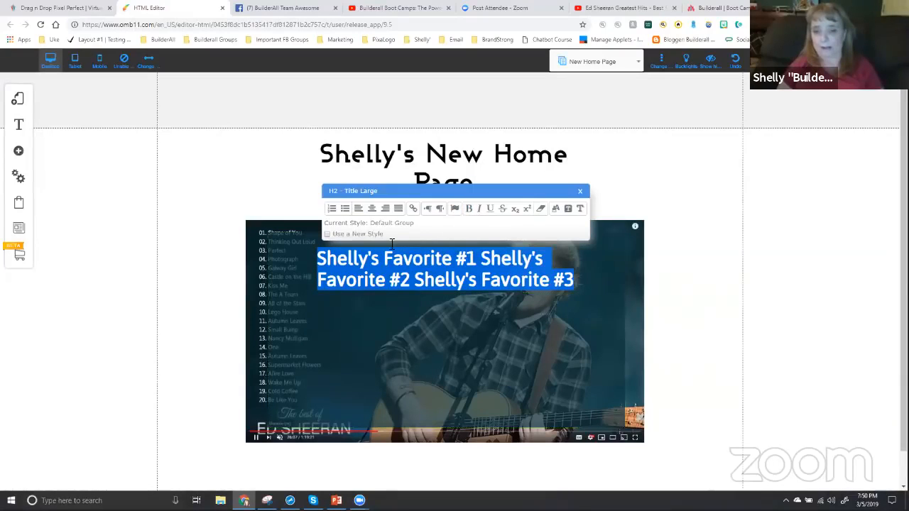
# Put favorites #2 and #3 back on their own lines with a blank line before each, and finish editing the text
pyautogui.click(484, 259)
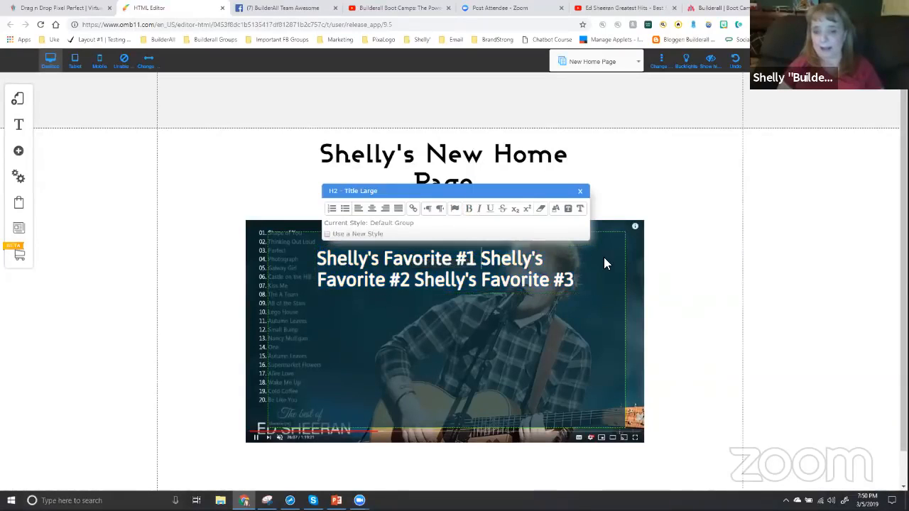
pyautogui.press('Return')
pyautogui.press('Return')
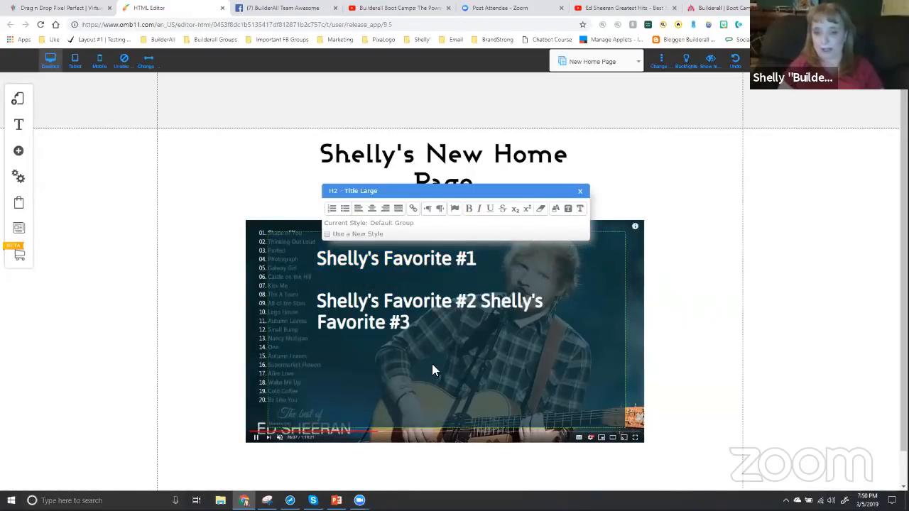
pyautogui.click(482, 301)
pyautogui.press('Return')
pyautogui.press('Return')
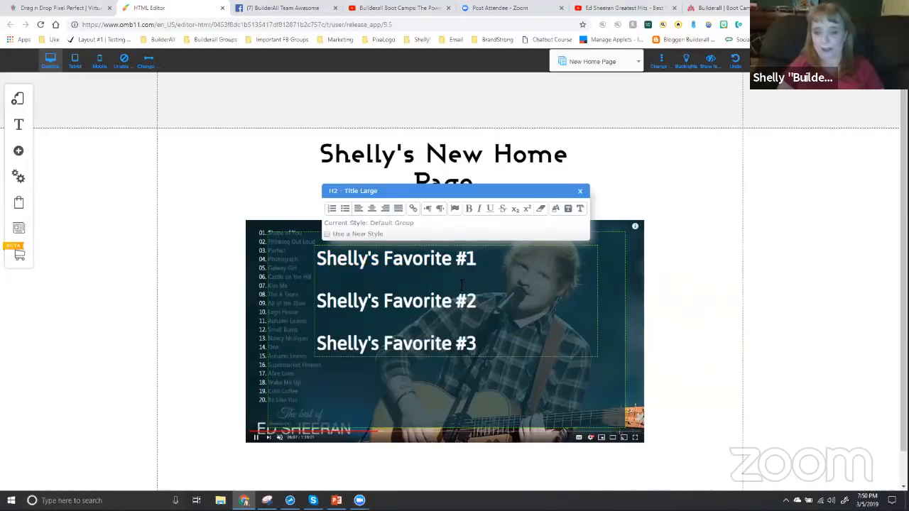
pyautogui.click(629, 308)
# Narrow the favorites text element and move it to the lower middle of the translucent box
pyautogui.moveTo(409, 294); pyautogui.dragTo(447, 312)
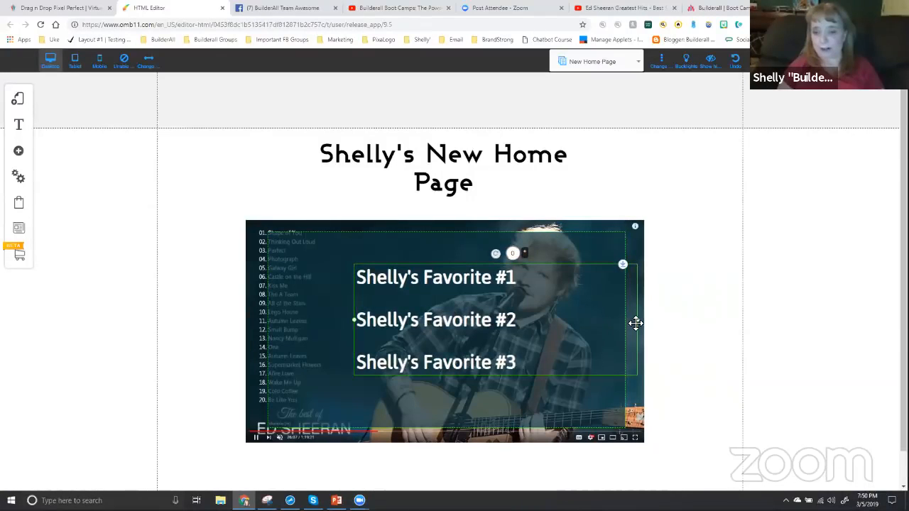
pyautogui.moveTo(638, 326); pyautogui.dragTo(575, 325)
pyautogui.moveTo(484, 317); pyautogui.dragTo(480, 354)
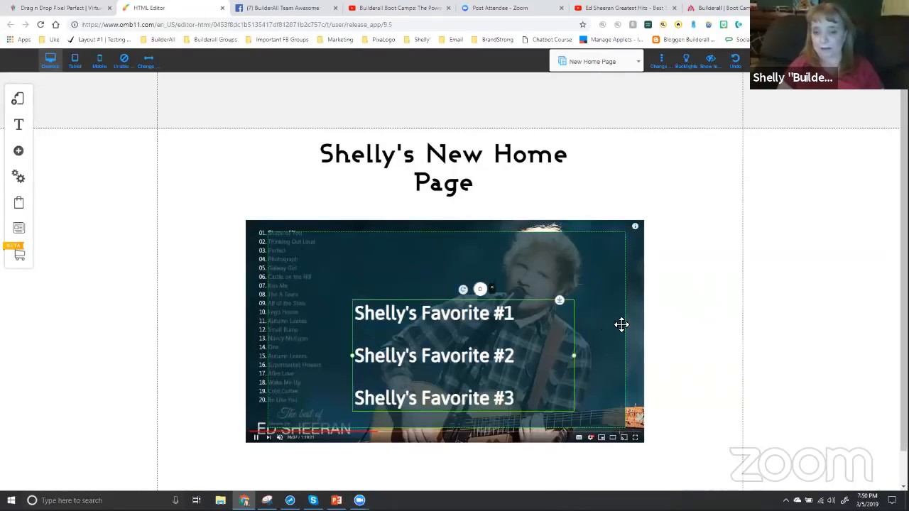
pyautogui.click(498, 332)
pyautogui.click(675, 341)
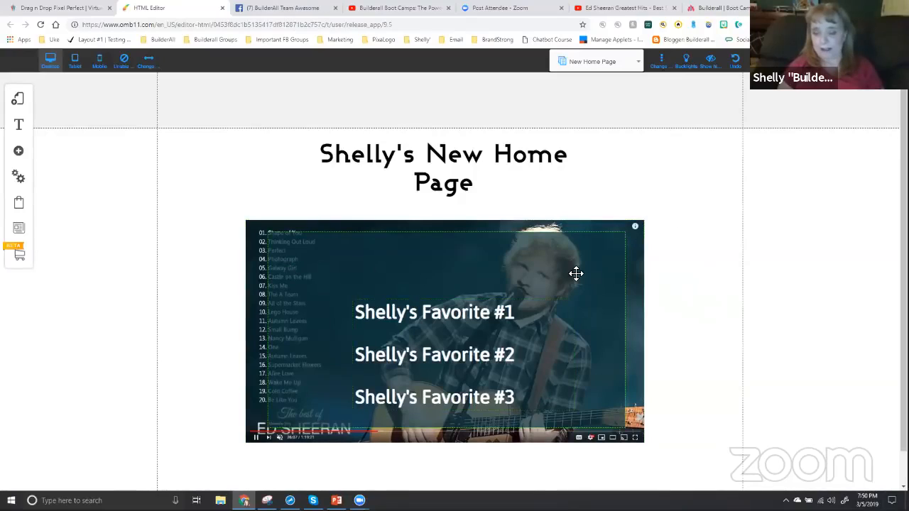
# Shrink the translucent box to roughly the size of the favorites text and move it to the lower middle of the image
pyautogui.click(275, 249)
pyautogui.moveTo(270, 236); pyautogui.dragTo(390, 303)
pyautogui.moveTo(485, 367); pyautogui.dragTo(357, 332)
pyautogui.click(660, 301)
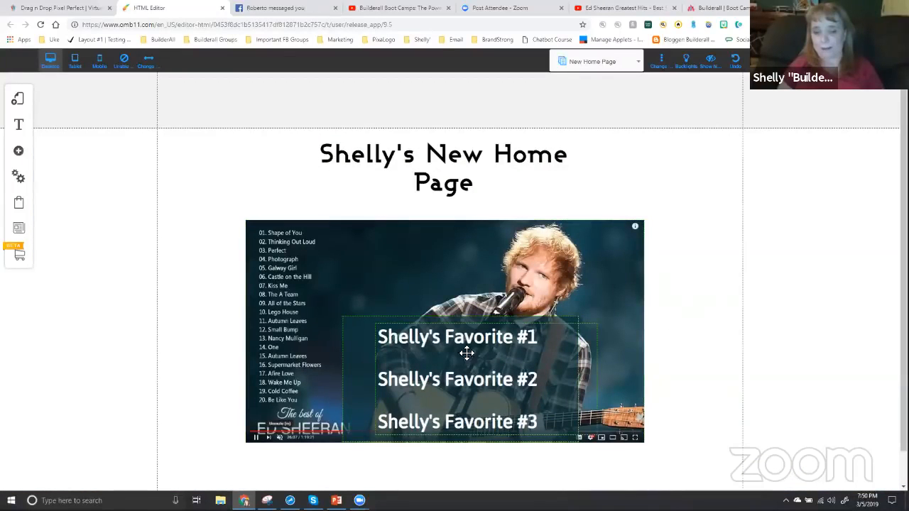
# Fine-tune the positions of the translucent box and the favorites text along the image's bottom edge
pyautogui.moveTo(369, 339); pyautogui.dragTo(366, 338)
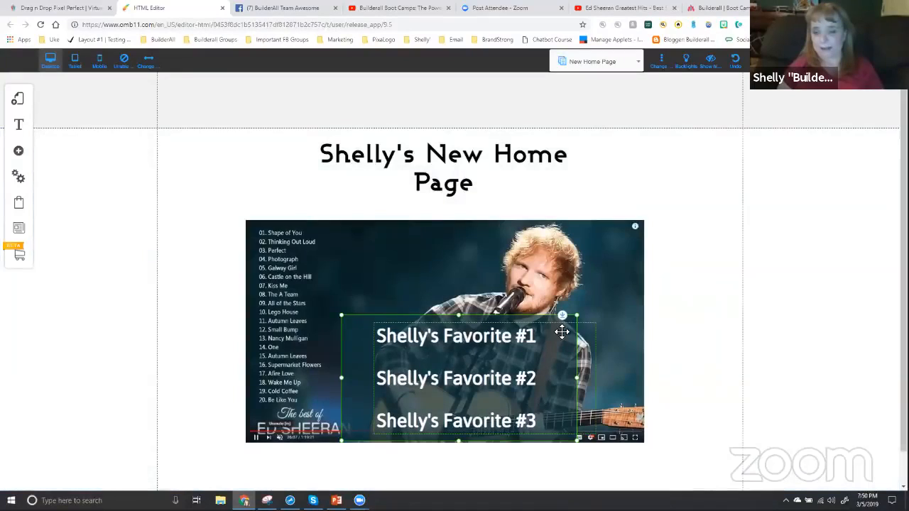
pyautogui.click(655, 325)
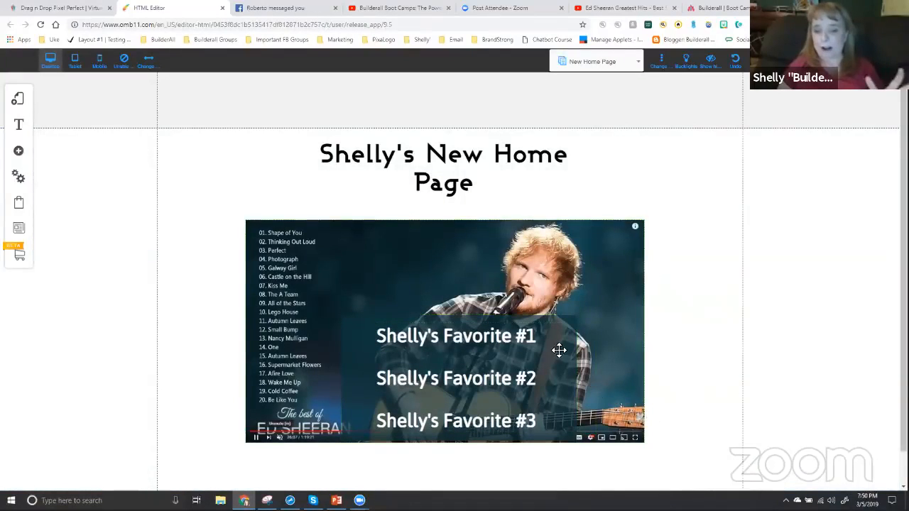
pyautogui.moveTo(523, 368); pyautogui.dragTo(542, 369)
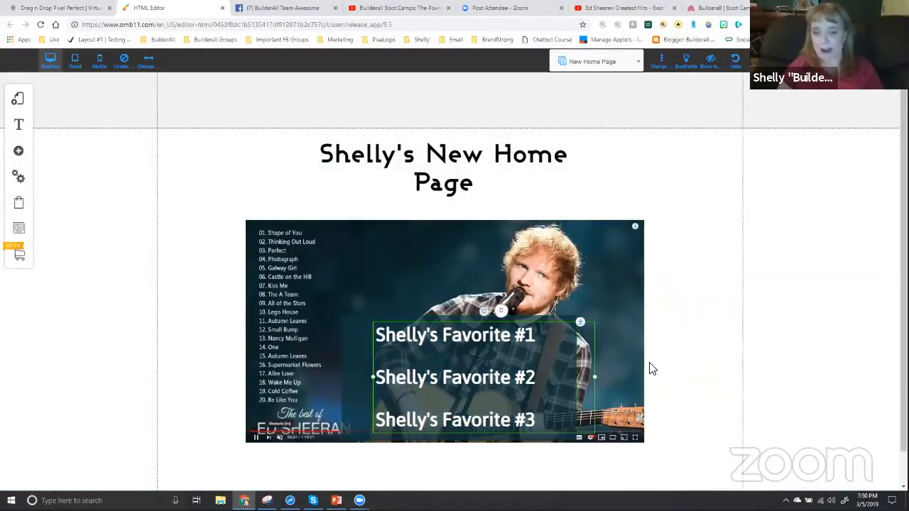
pyautogui.click(667, 341)
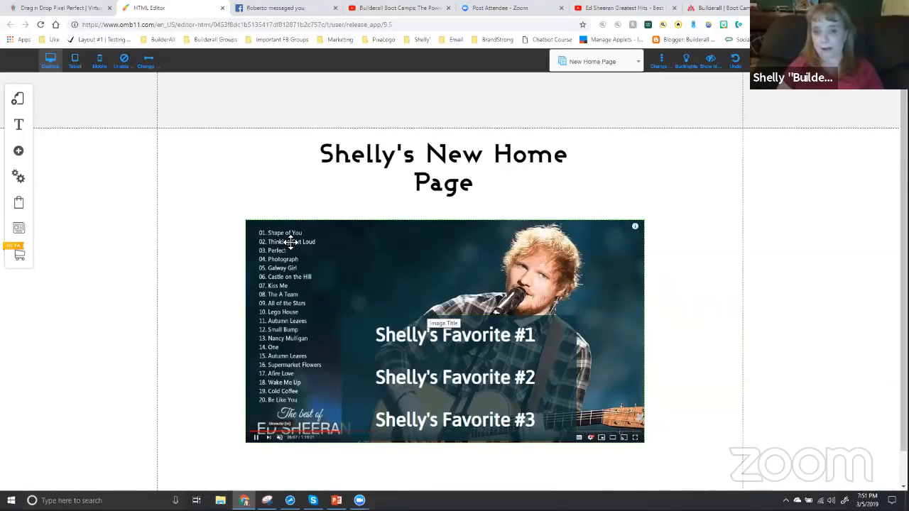
# Switch to the Ed Sheeran Greatest Hits video on YouTube and play its opening from the very beginning
pyautogui.click(617, 8)
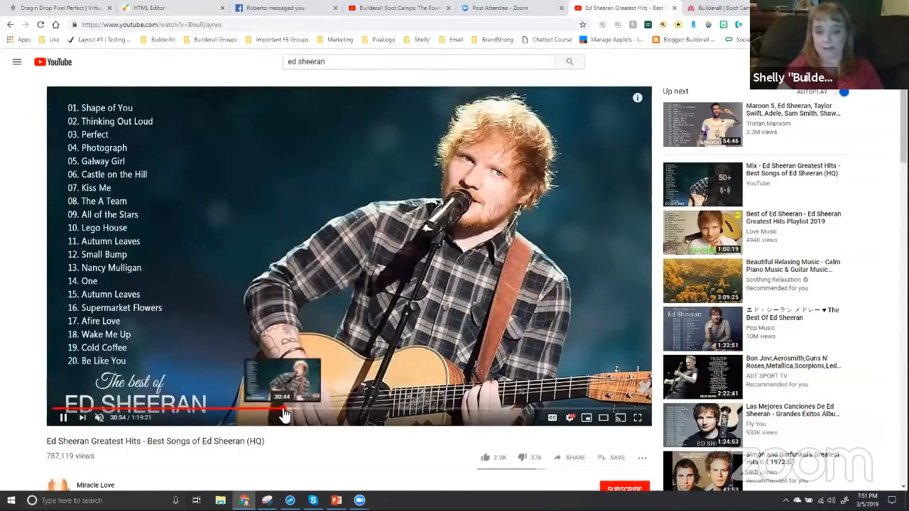
pyautogui.click(51, 409)
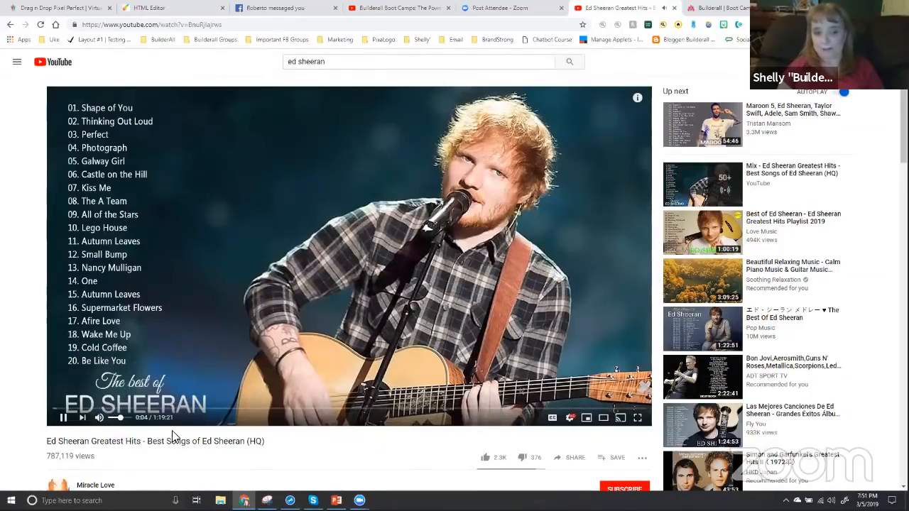
pyautogui.click(59, 412)
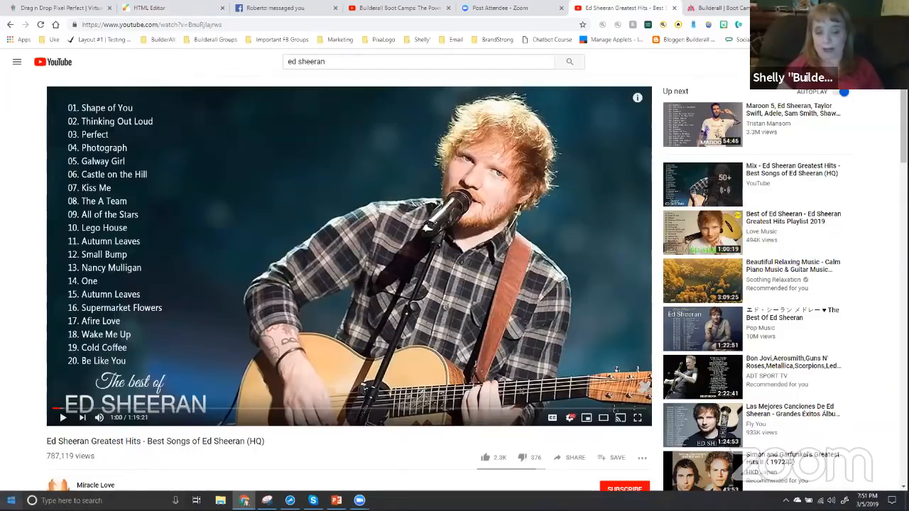
# Open a blank Notepad document and record the first song's start as "Shape of You Time 00"
pyautogui.click(11, 500)
pyautogui.click(278, 223)
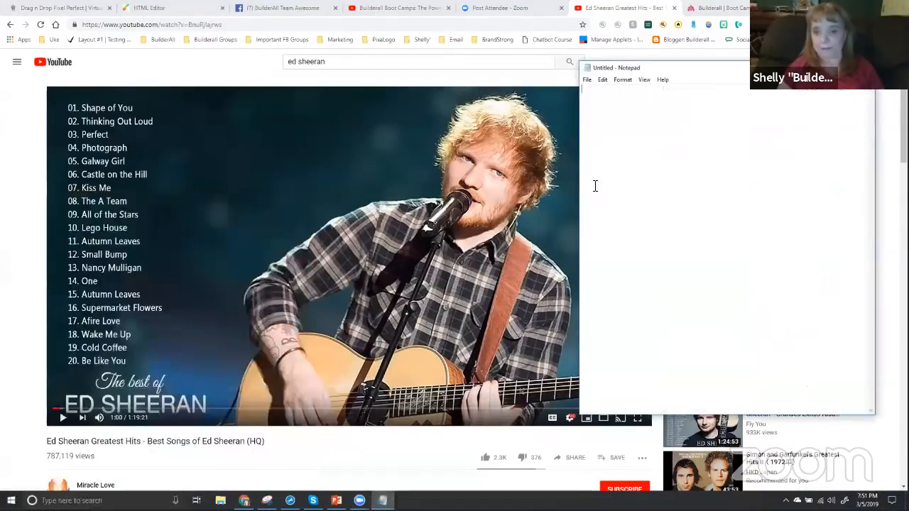
pyautogui.write('Shape of Y')
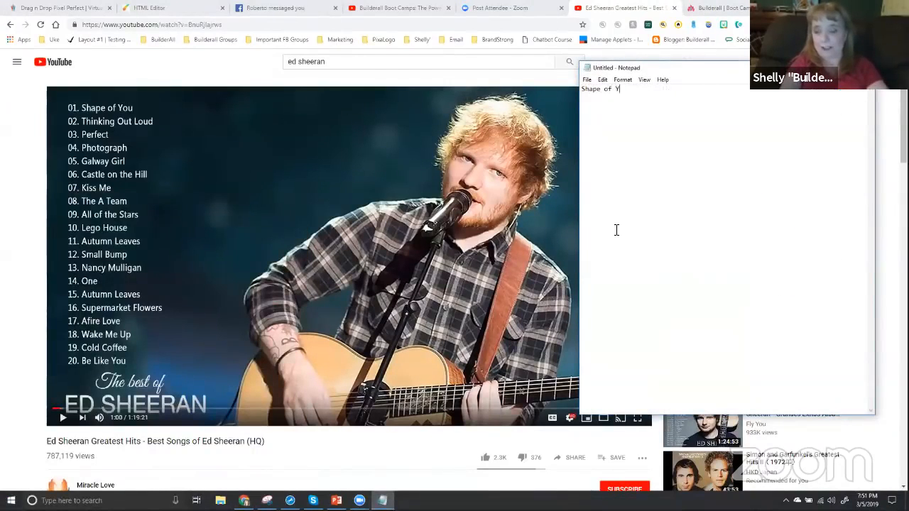
pyautogui.write('ou Time 00')
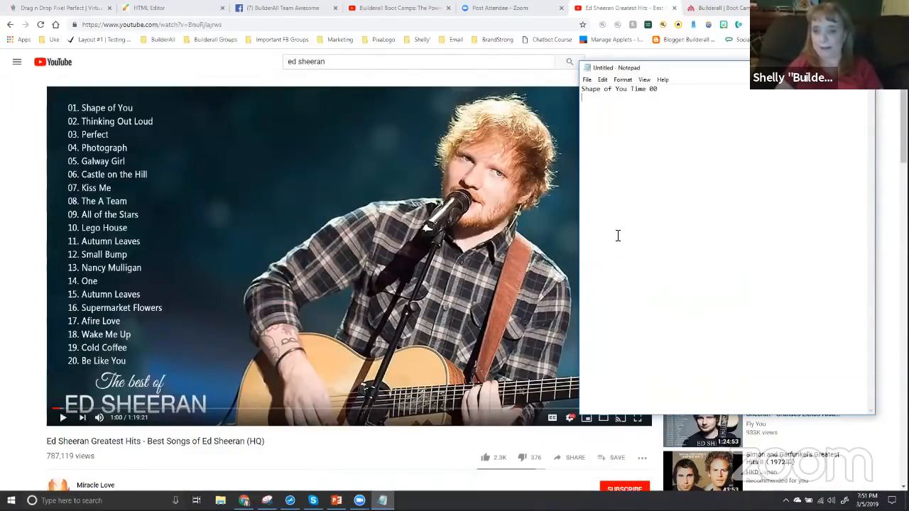
# Scrub through the YouTube video to find where Thinking Out Loud starts and pause it there
pyautogui.click(81, 411)
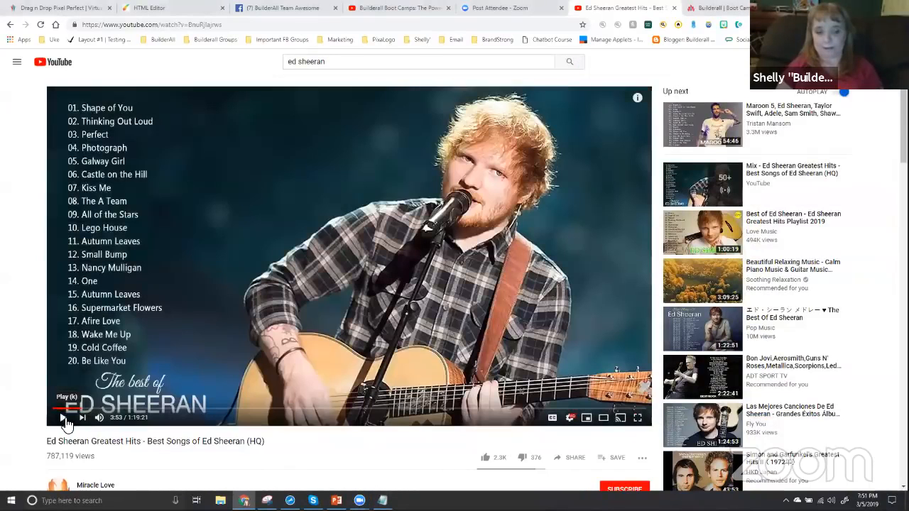
pyautogui.click(93, 410)
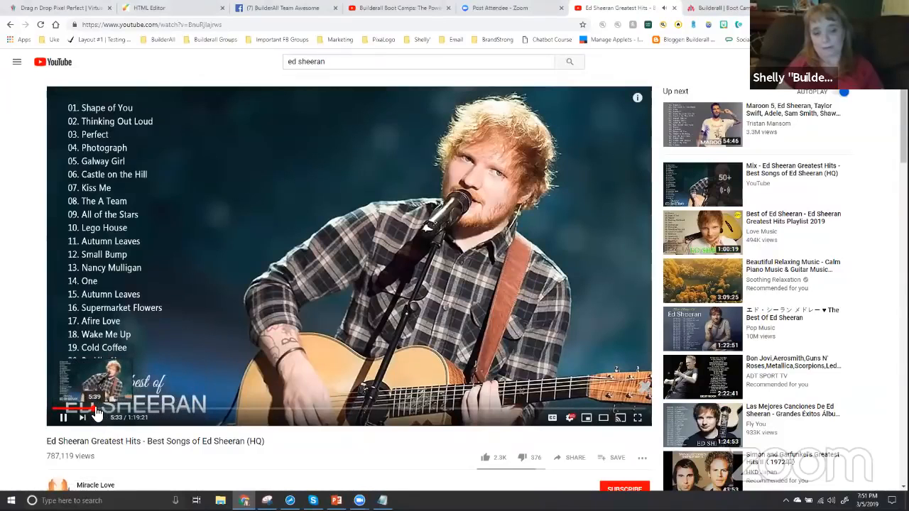
pyautogui.click(94, 413)
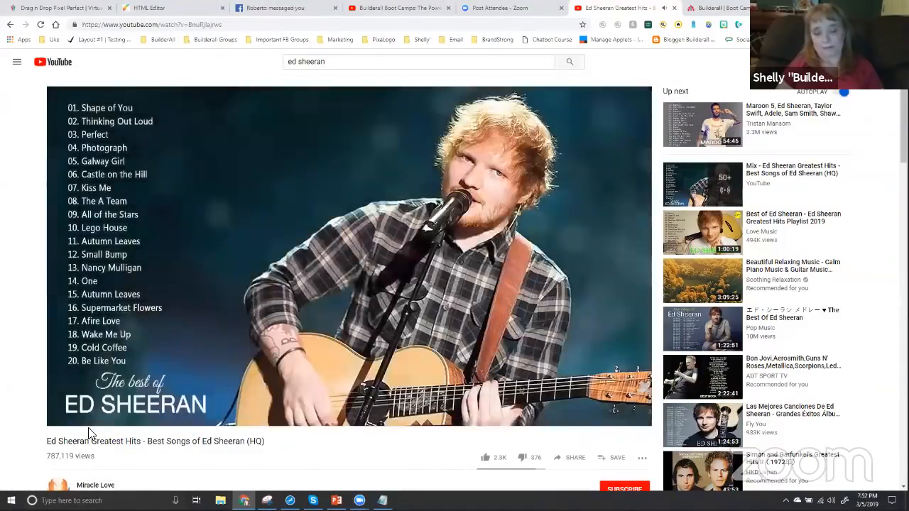
pyautogui.click(93, 411)
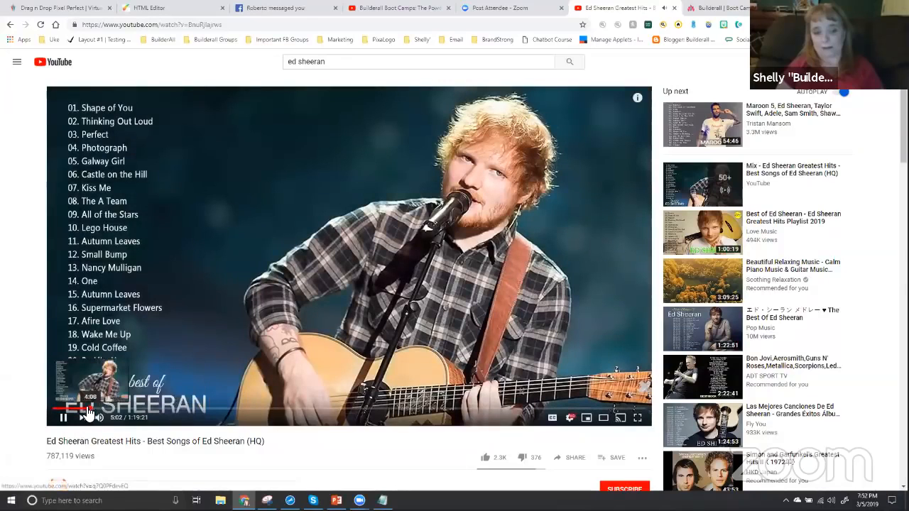
pyautogui.click(88, 414)
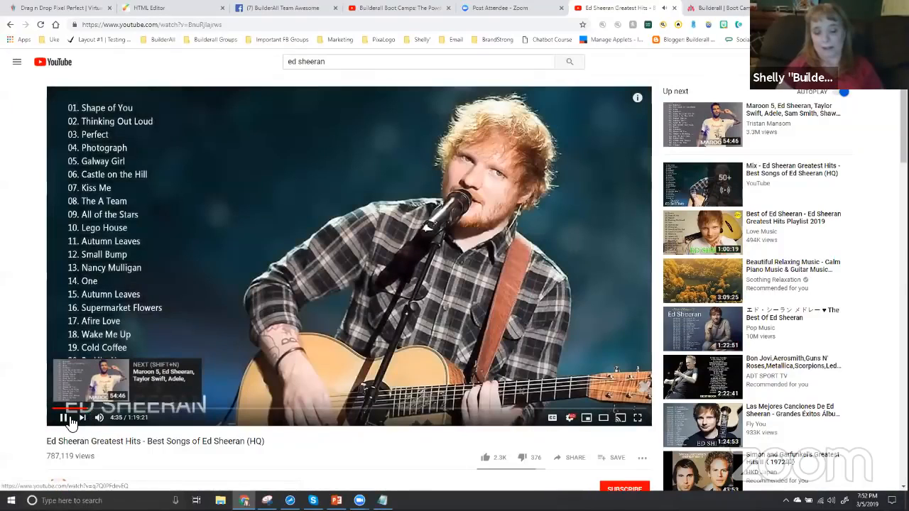
pyautogui.click(63, 419)
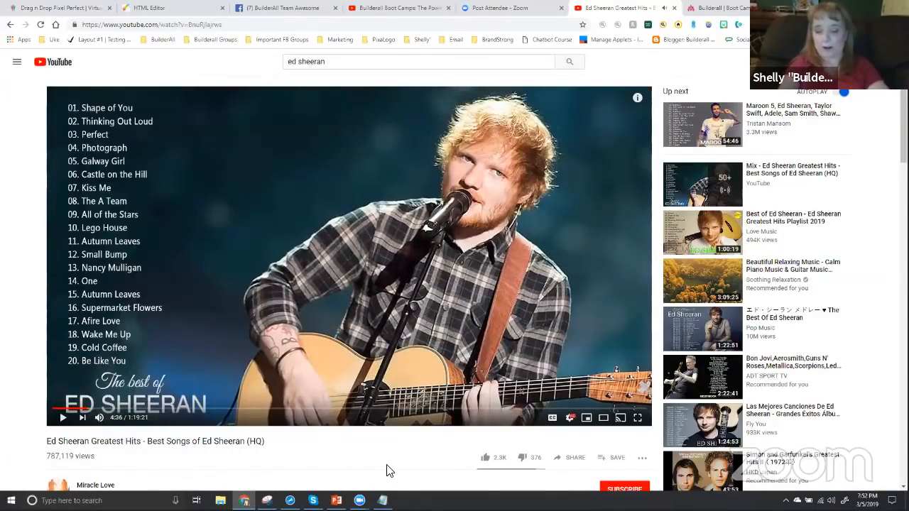
# Add the line "thinking out loud 4:30" to the Notepad list of song start times
pyautogui.hotkey('alt', 'Tab')
pyautogui.write('thinking')
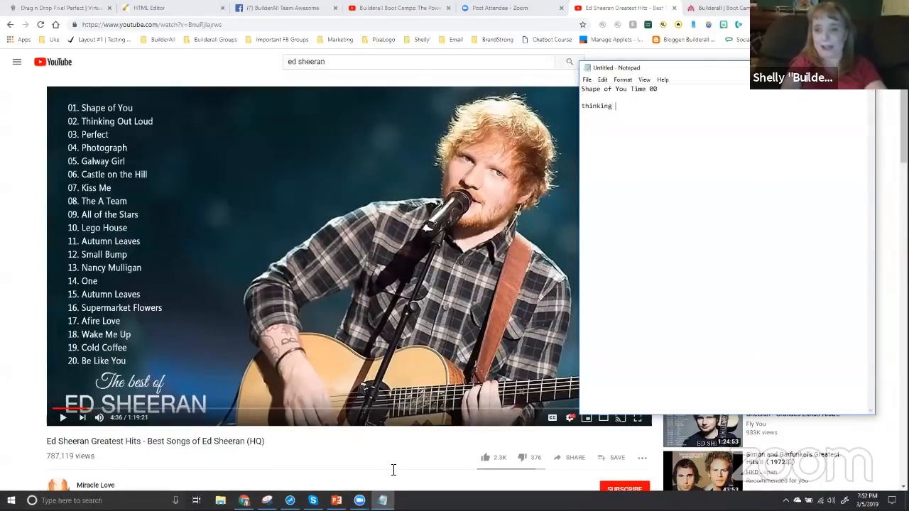
pyautogui.write(' out loud 4:30')
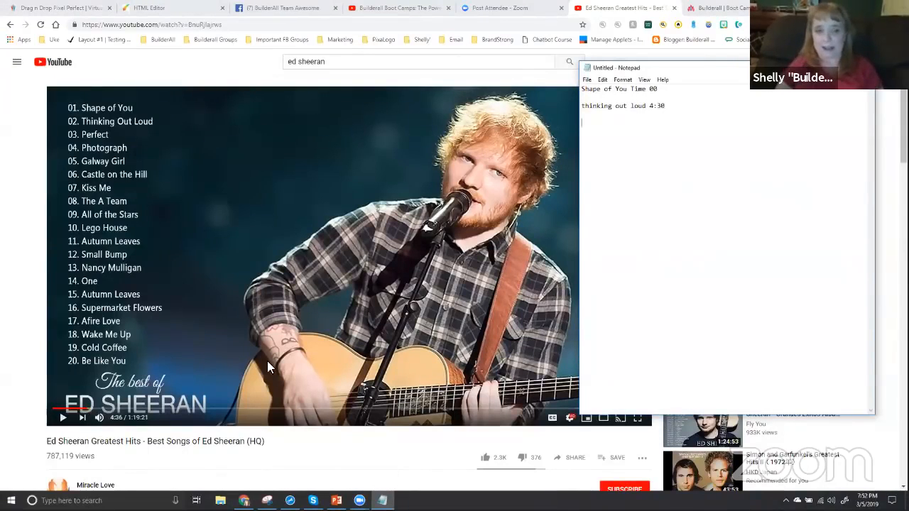
# Scrub through the YouTube video to find where the third song, Perfect, starts and pause it there
pyautogui.click(90, 412)
pyautogui.click(120, 411)
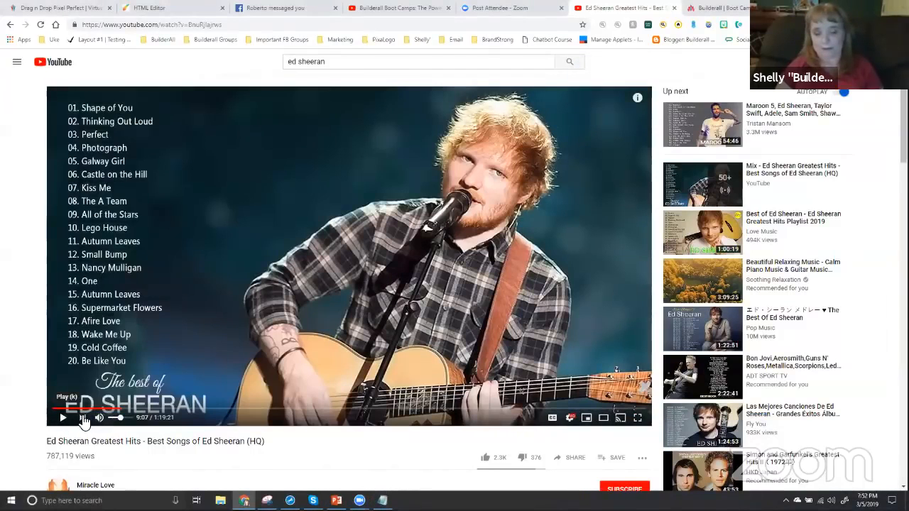
pyautogui.click(63, 419)
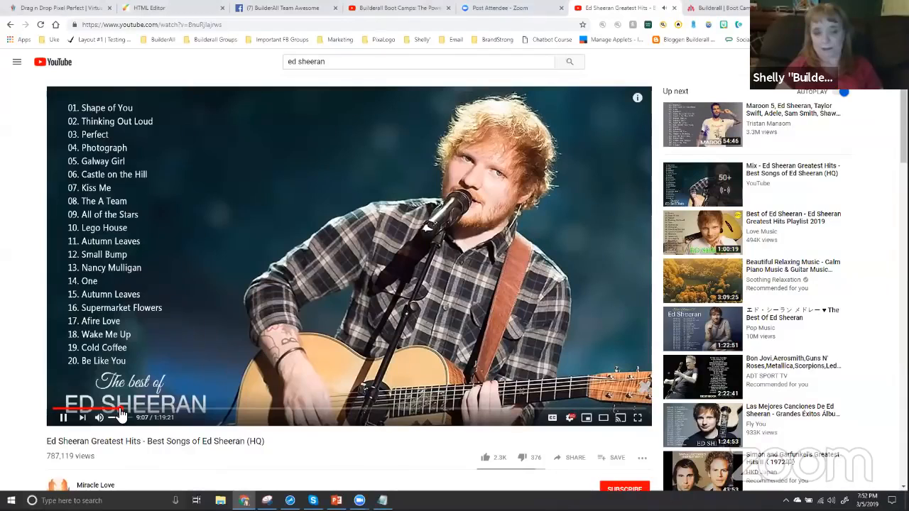
pyautogui.moveTo(118, 409); pyautogui.dragTo(110, 410)
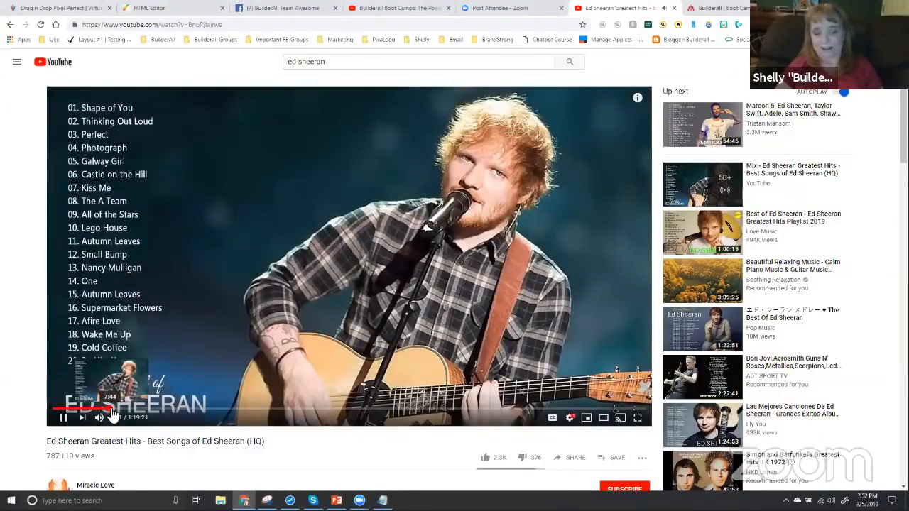
pyautogui.moveTo(111, 411); pyautogui.dragTo(103, 418)
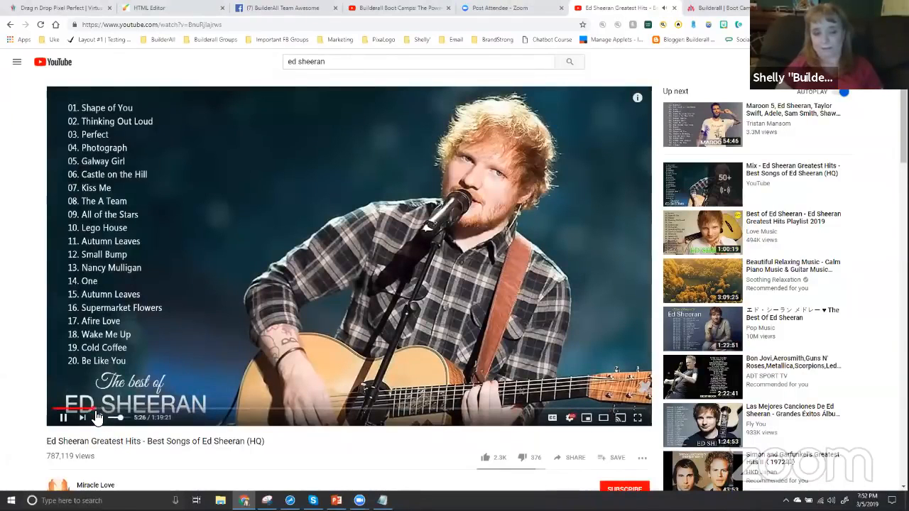
pyautogui.click(95, 412)
pyautogui.moveTo(97, 416); pyautogui.dragTo(109, 413)
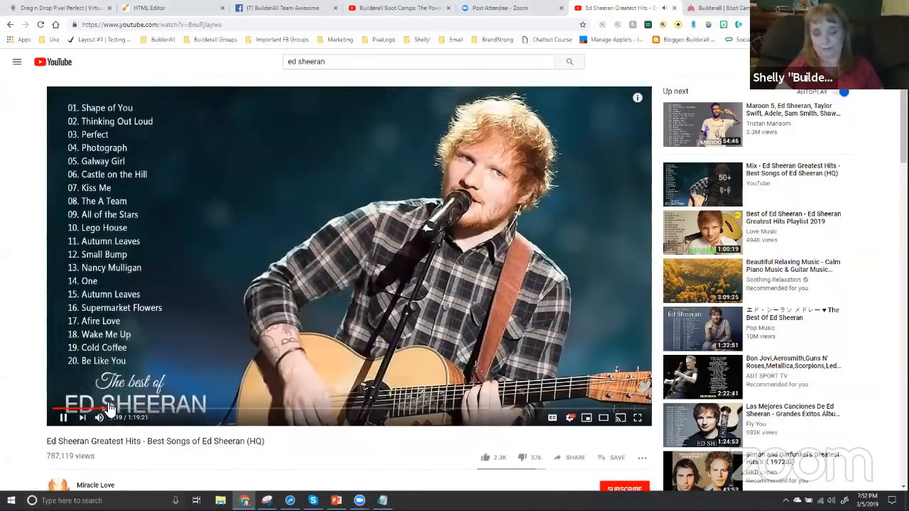
pyautogui.moveTo(110, 414); pyautogui.dragTo(118, 414)
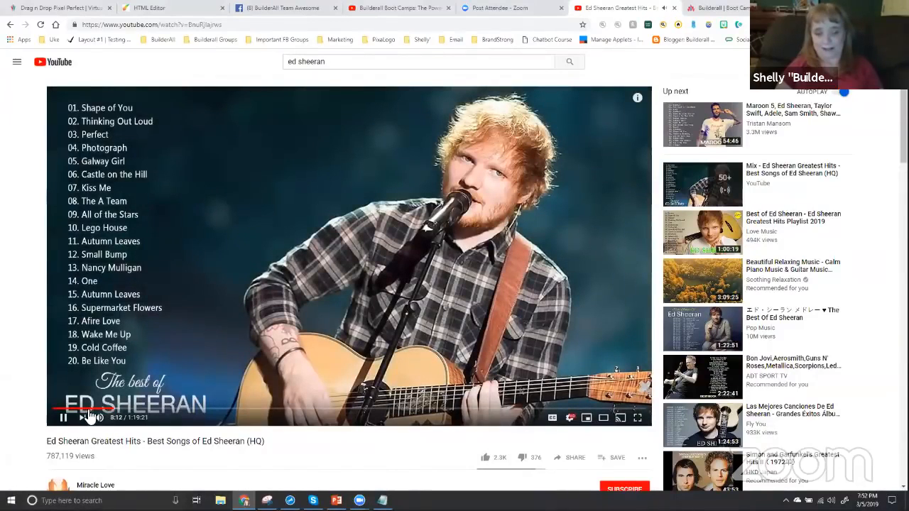
pyautogui.click(64, 419)
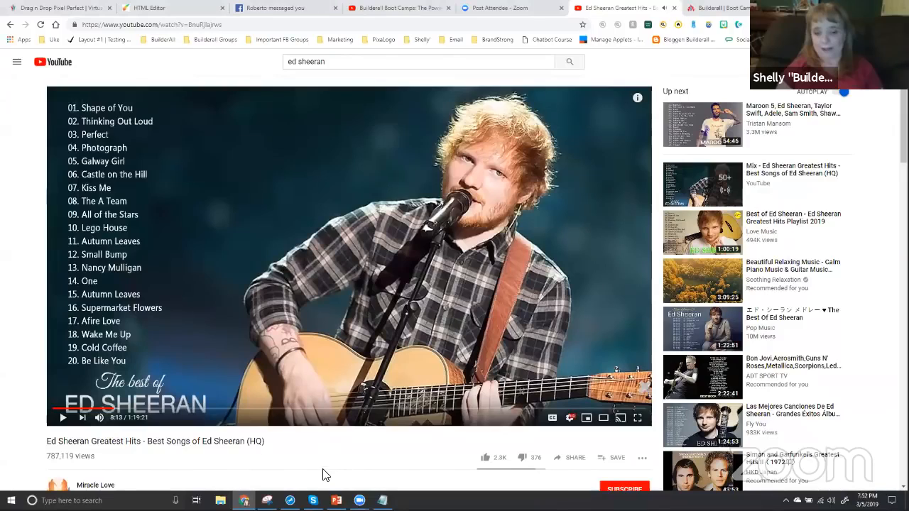
# Add the line "Pefect 8:13" to the Notepad list, below the second song's start time
pyautogui.click(382, 501)
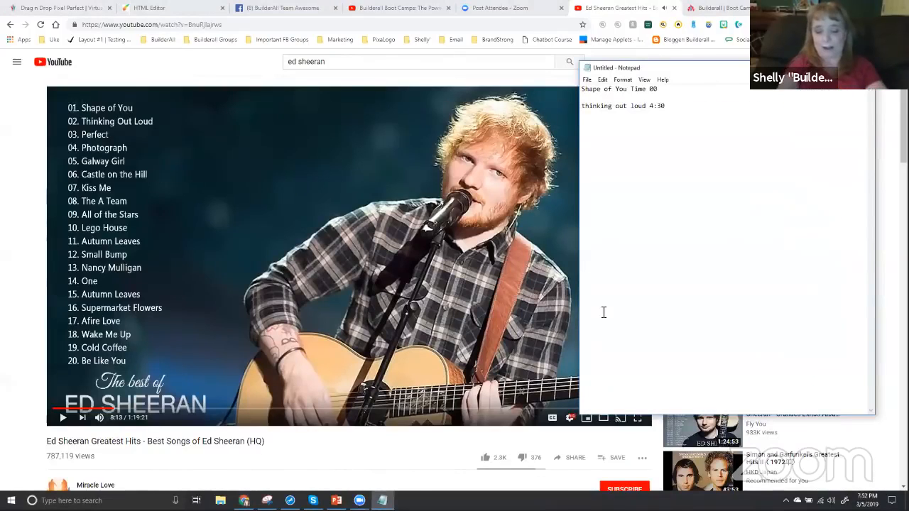
pyautogui.write('Pefect 8:13')
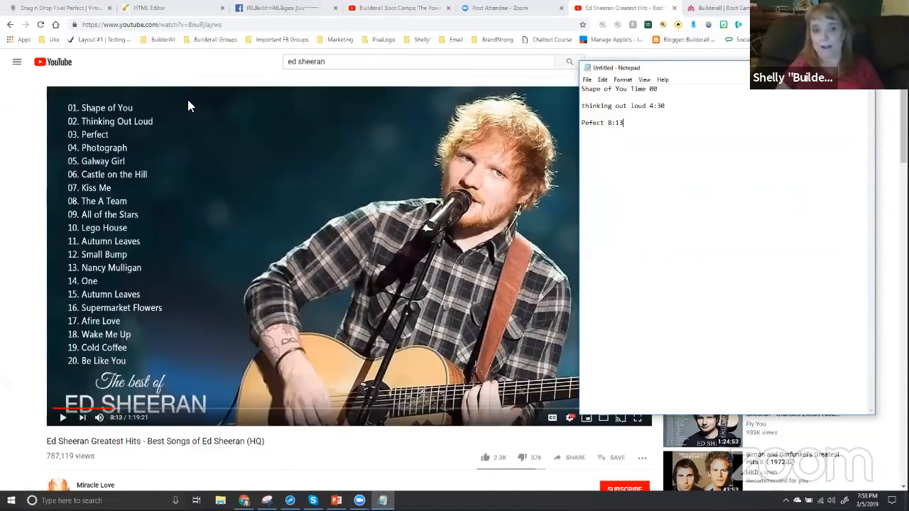
# Return to the Builderall HTML Editor and open the list of existing pop-ups for adding elements
pyautogui.click(146, 8)
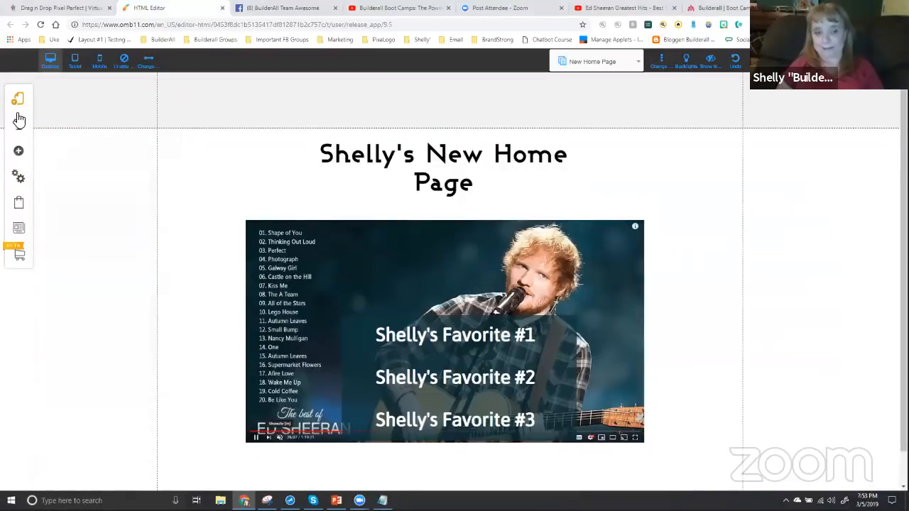
pyautogui.moveTo(19, 154)
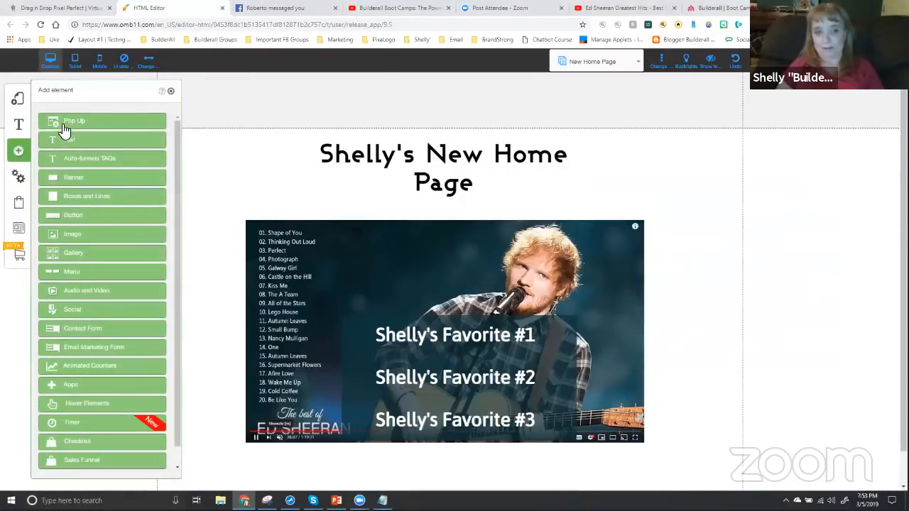
pyautogui.click(74, 122)
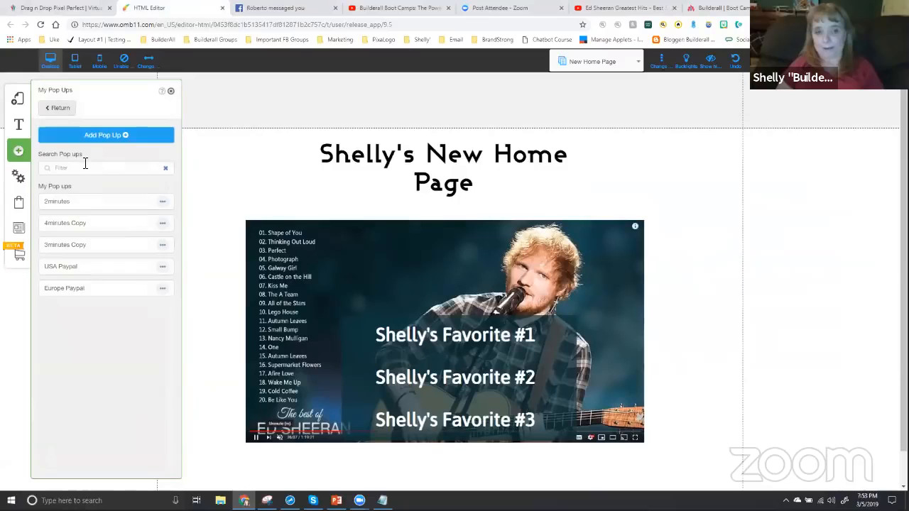
pyautogui.click(171, 92)
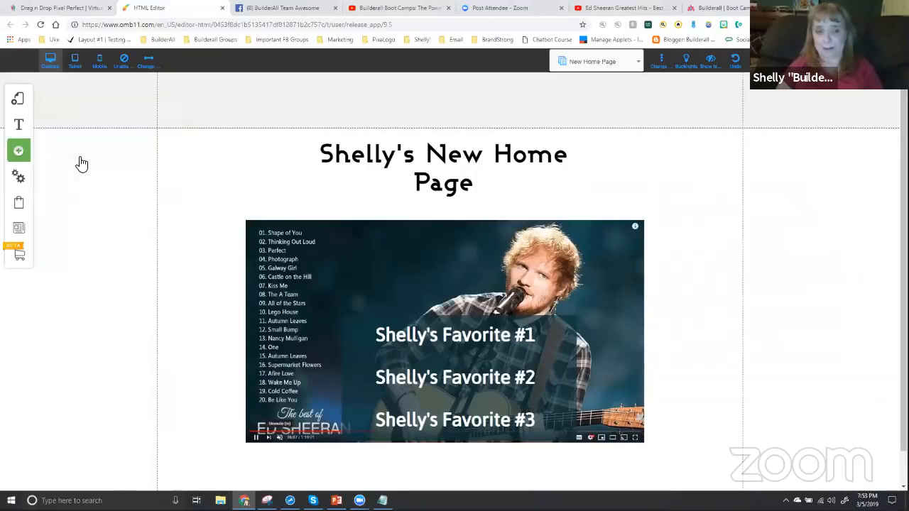
pyautogui.click(19, 150)
pyautogui.click(73, 127)
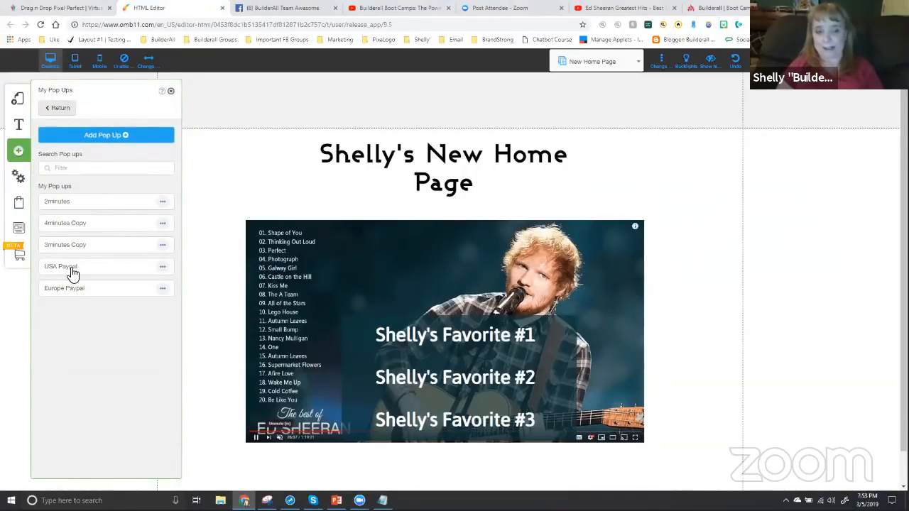
# Delete the "2minutes" and "4minutes Copy" pop-ups from the site's pop-up list
pyautogui.click(162, 203)
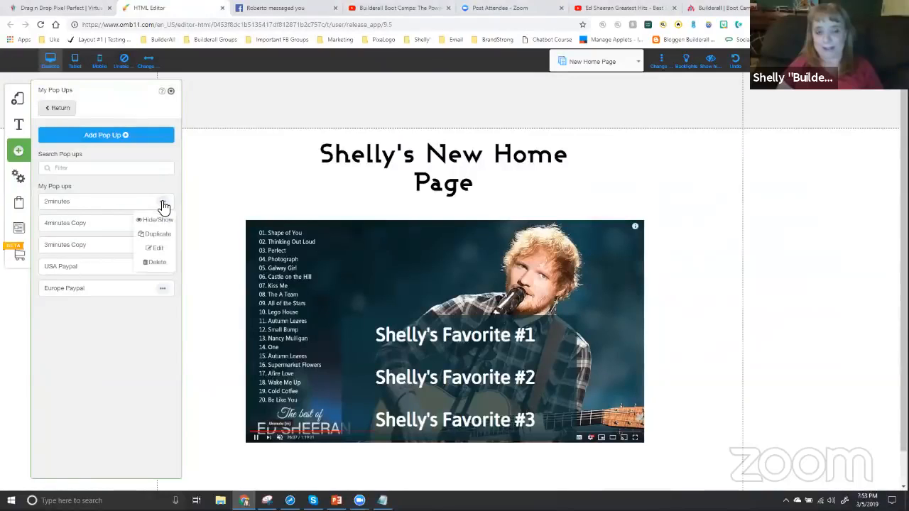
pyautogui.click(156, 262)
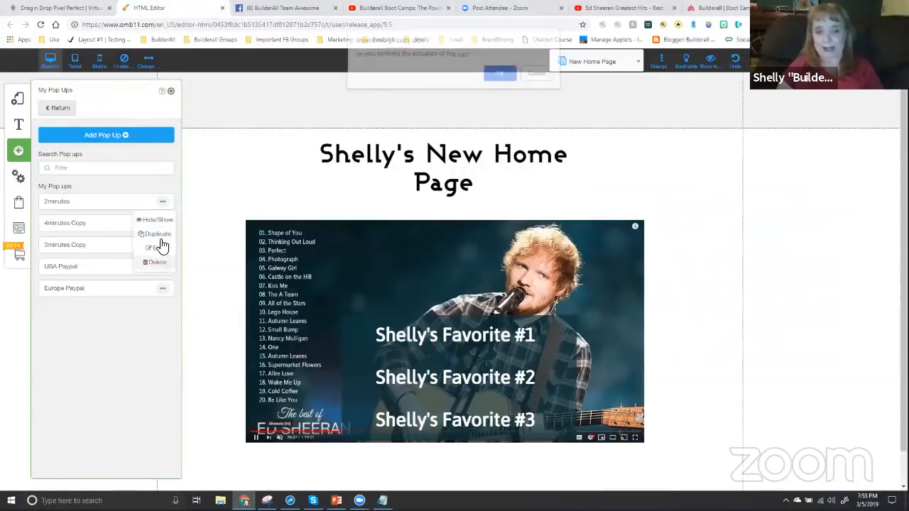
pyautogui.click(500, 78)
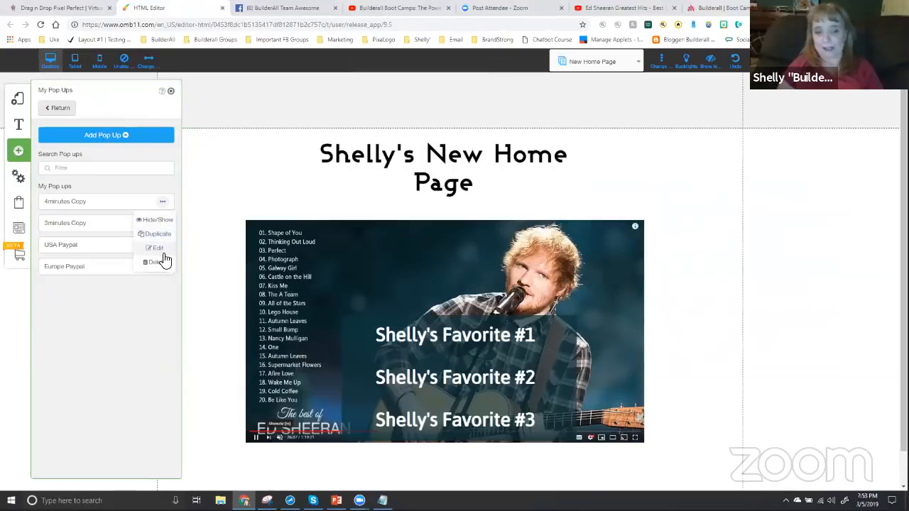
pyautogui.click(157, 262)
pyautogui.click(500, 78)
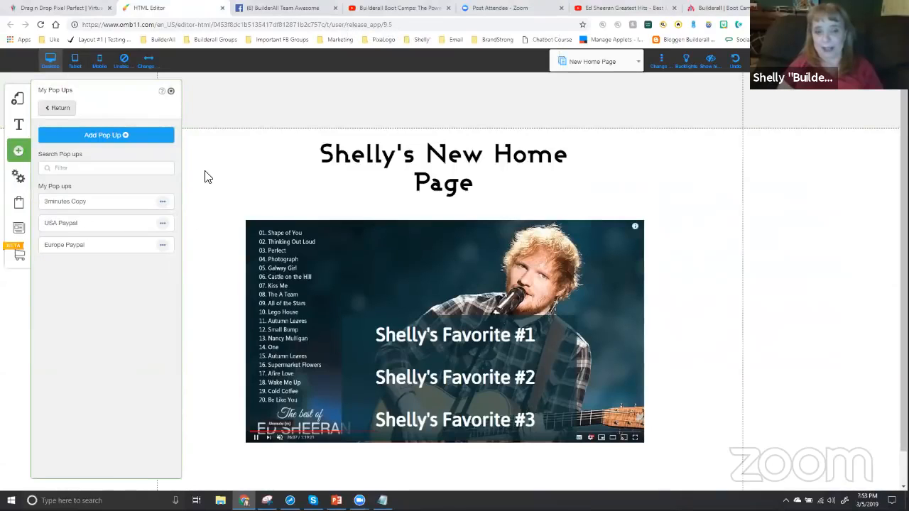
# Delete the "3minutes Copy" and "USA Paypal" pop-ups from the site's pop-up list
pyautogui.click(163, 202)
pyautogui.click(157, 262)
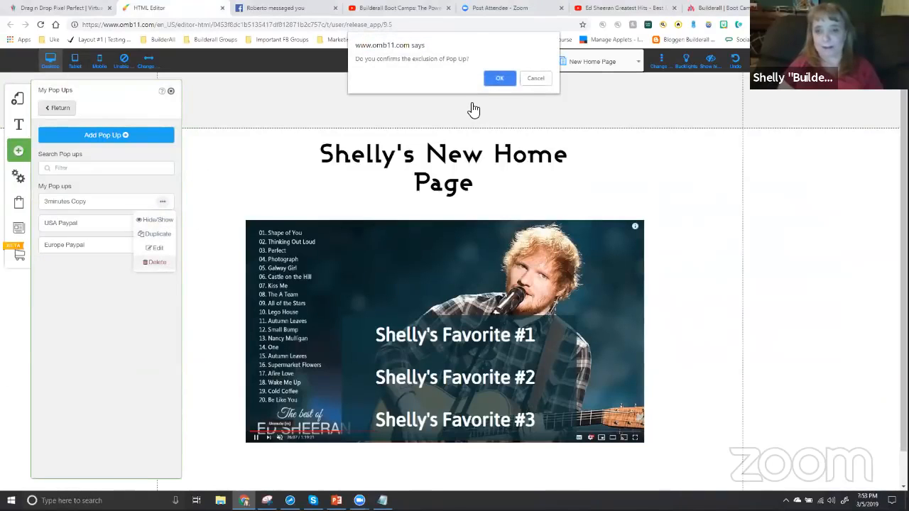
pyautogui.click(500, 78)
pyautogui.click(163, 201)
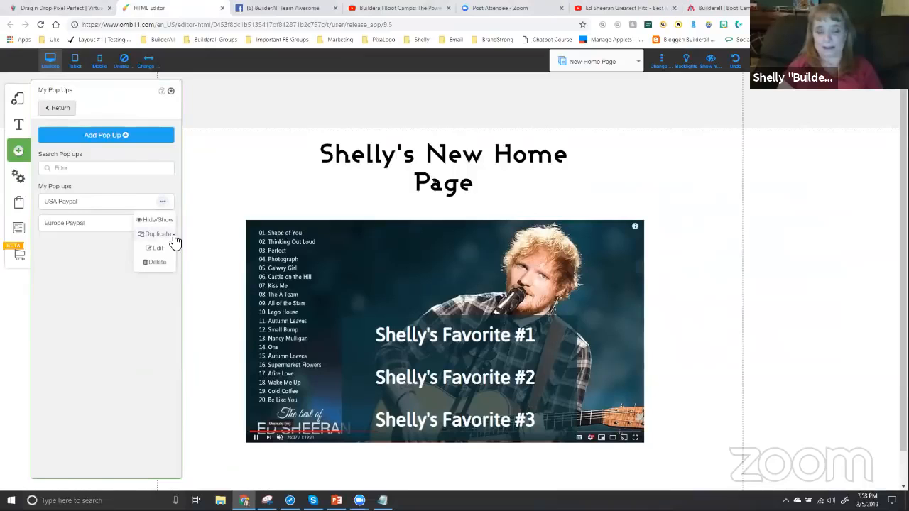
pyautogui.click(156, 263)
pyautogui.click(500, 78)
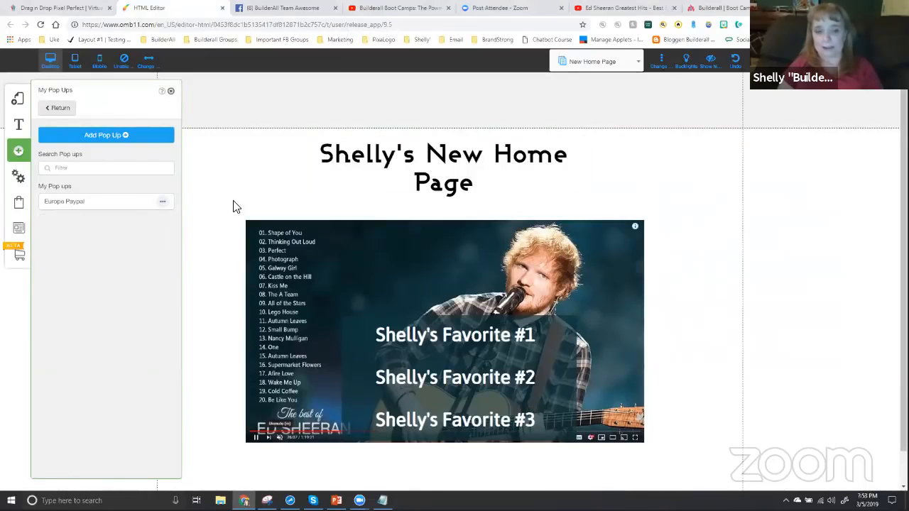
# Delete the remaining "Europe Paypal" pop-up from the site's pop-up list
pyautogui.click(162, 202)
pyautogui.click(156, 263)
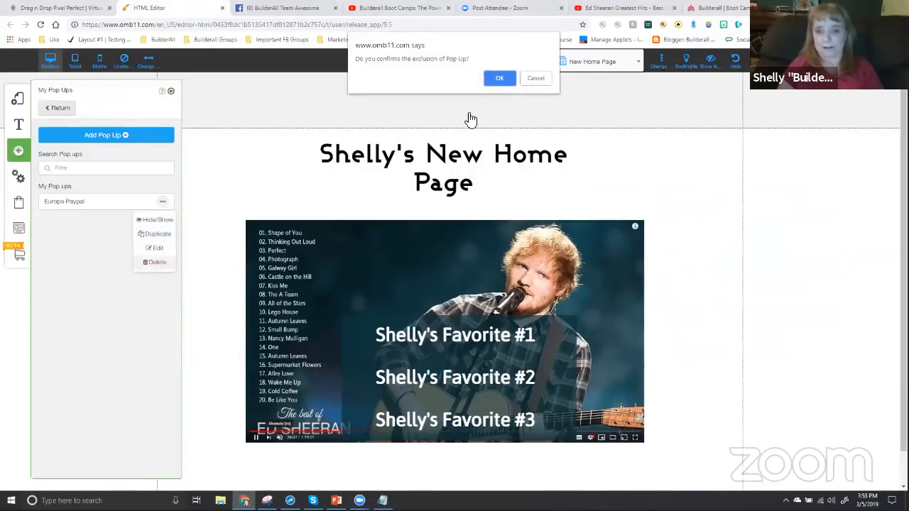
pyautogui.click(490, 80)
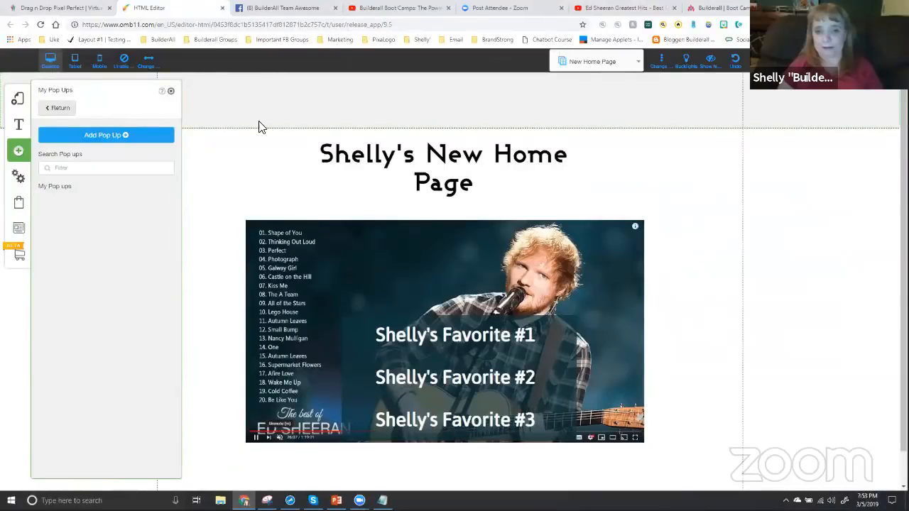
# Add a new pop-up from the blank template with the title "Perfect"
pyautogui.click(105, 135)
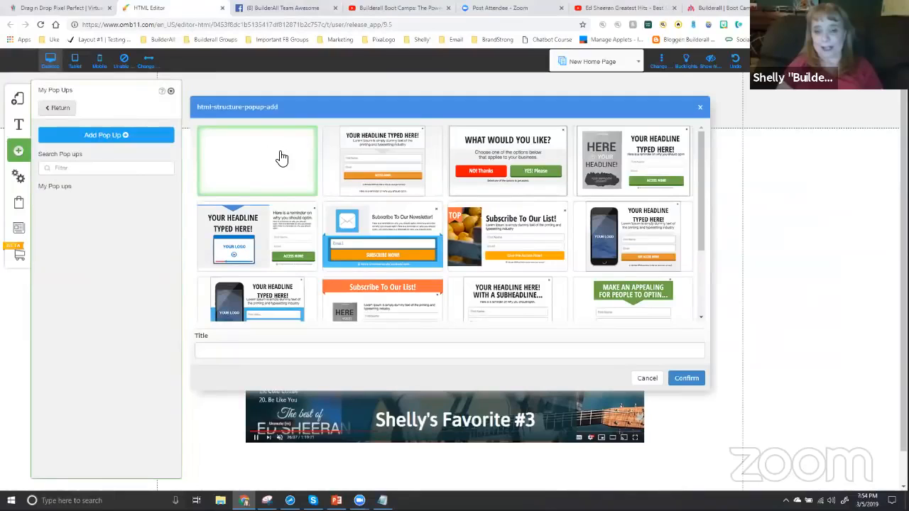
pyautogui.click(681, 377)
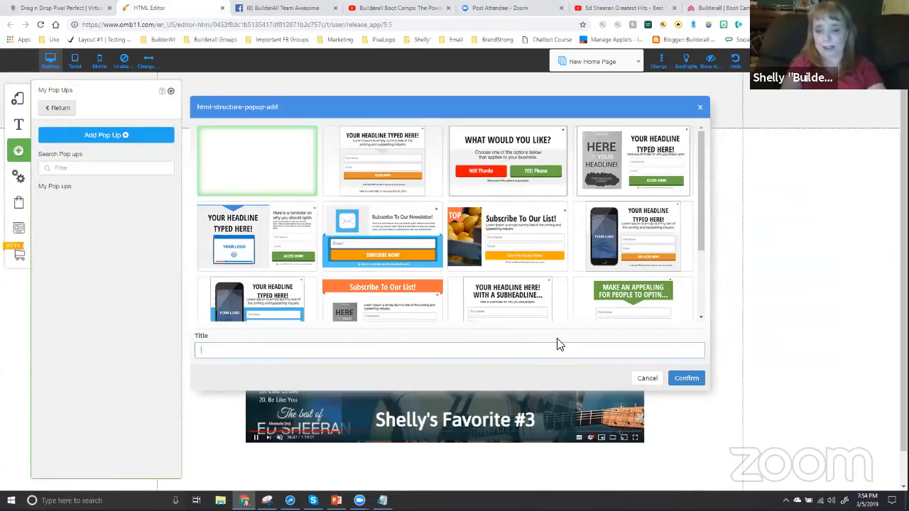
pyautogui.write('Perfect')
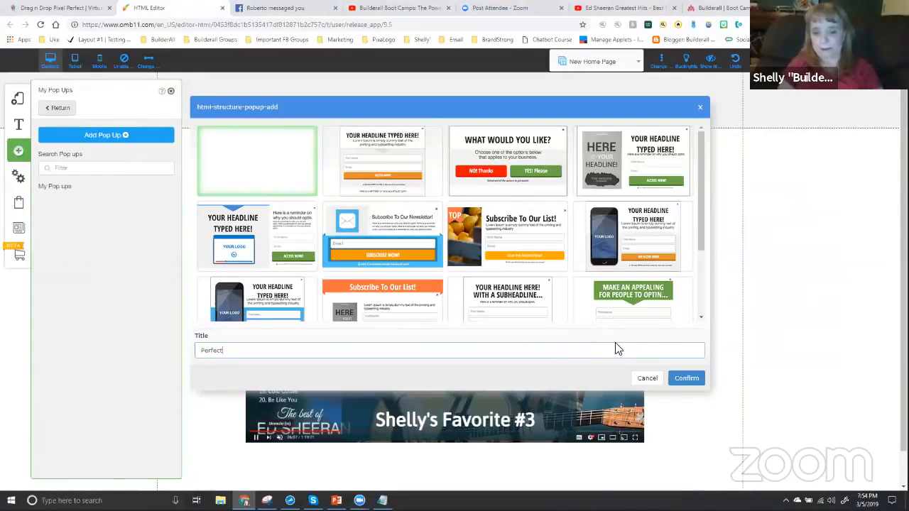
pyautogui.click(676, 378)
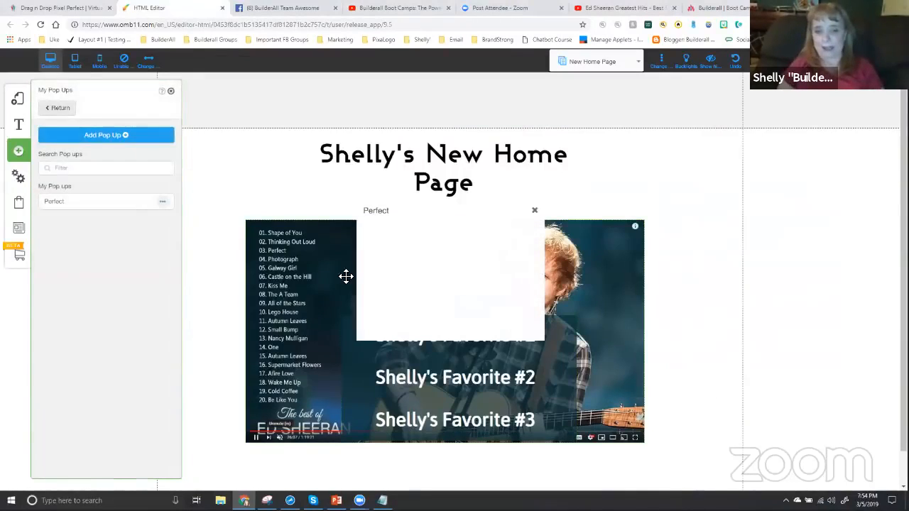
# Enlarge the blank "Perfect" pop-up in width and height and position it over the page's video
pyautogui.moveTo(404, 272); pyautogui.dragTo(239, 237)
pyautogui.moveTo(378, 310); pyautogui.dragTo(396, 365)
pyautogui.moveTo(409, 285); pyautogui.dragTo(459, 286)
pyautogui.moveTo(348, 235); pyautogui.dragTo(387, 234)
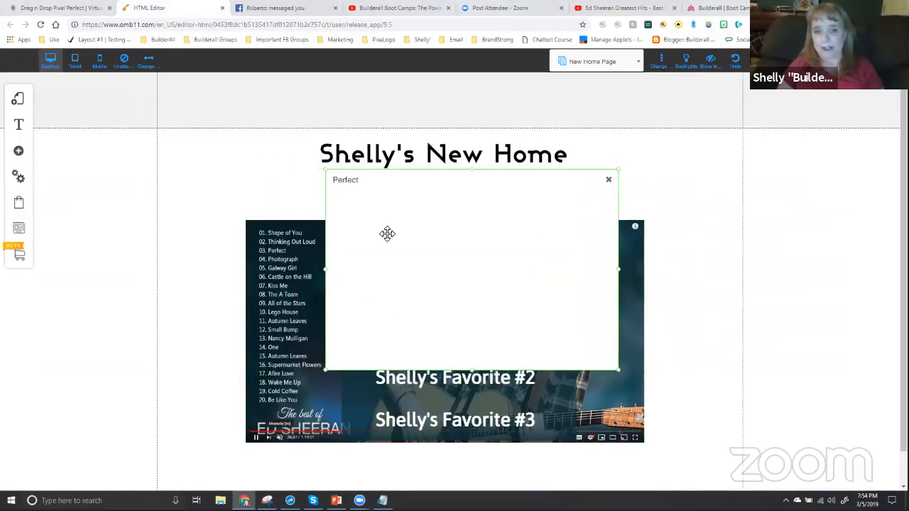
# Insert a YouTube video element inside the "Perfect" pop-up, suppress further root-element alerts, and place the pop-up over the page's video
pyautogui.click(20, 153)
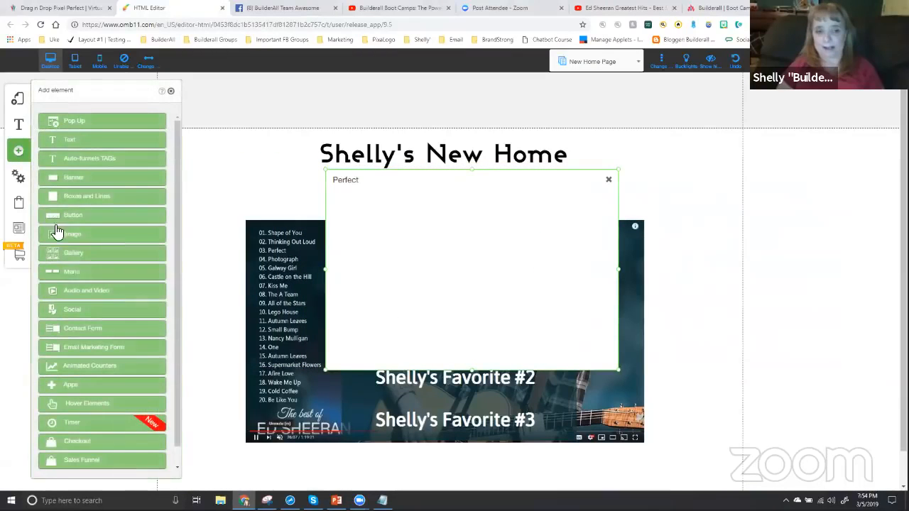
pyautogui.click(80, 285)
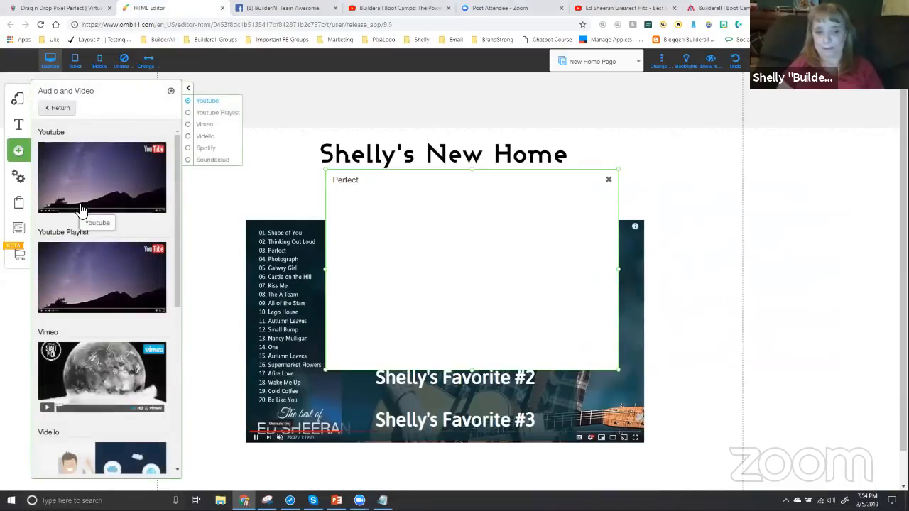
pyautogui.moveTo(347, 225); pyautogui.dragTo(487, 223)
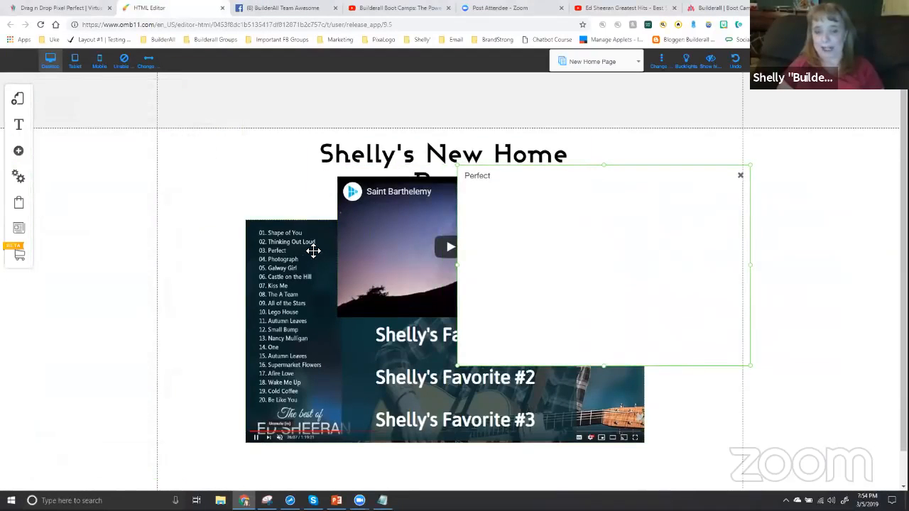
pyautogui.moveTo(372, 229); pyautogui.dragTo(534, 186)
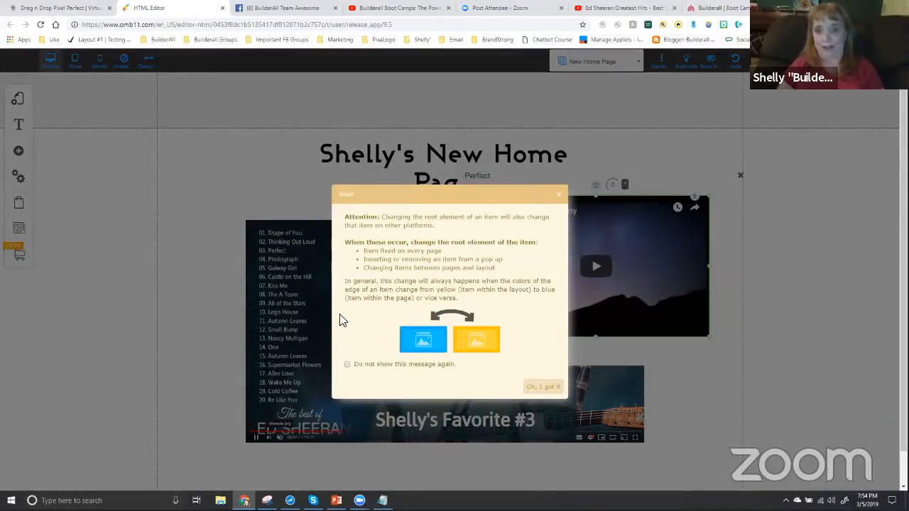
pyautogui.click(346, 364)
pyautogui.click(543, 387)
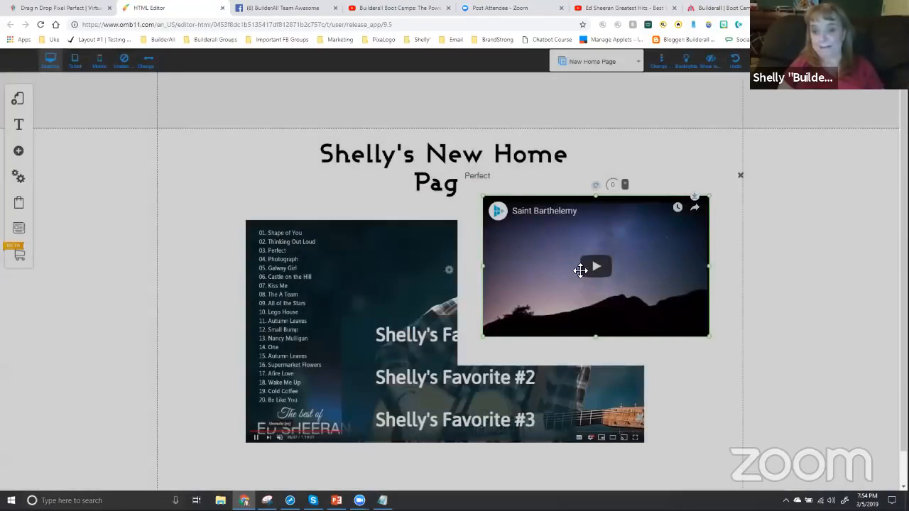
pyautogui.moveTo(589, 275); pyautogui.dragTo(475, 264)
# Replace the pop-up video's URL with the YouTube address of the Ed Sheeran Greatest Hits video
pyautogui.click(602, 8)
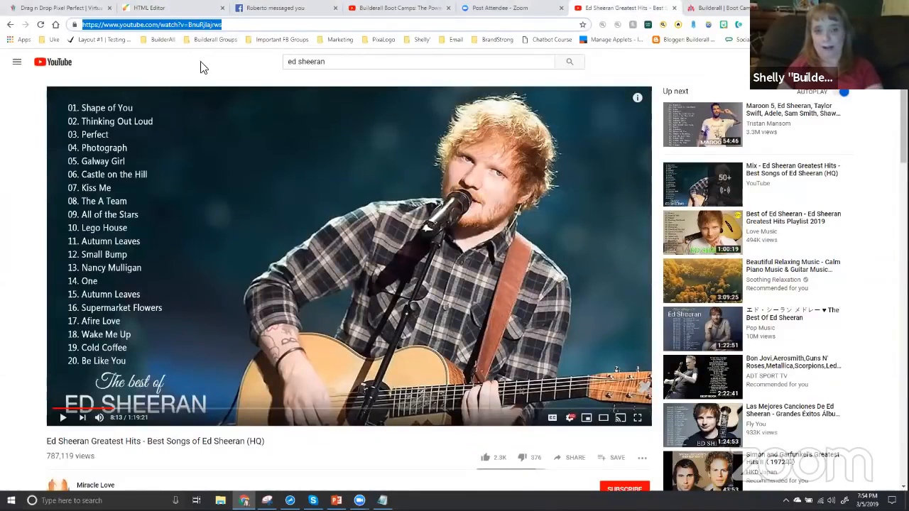
pyautogui.click(159, 9)
pyautogui.click(436, 264)
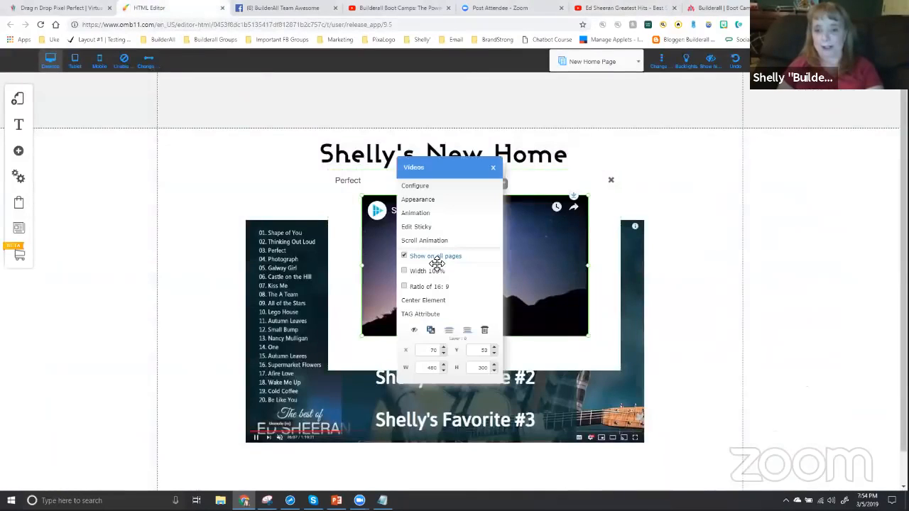
pyautogui.click(430, 186)
pyautogui.doubleClick(438, 213)
pyautogui.hotkey('ctrl', 'a')
pyautogui.hotkey('ctrl', 'v')
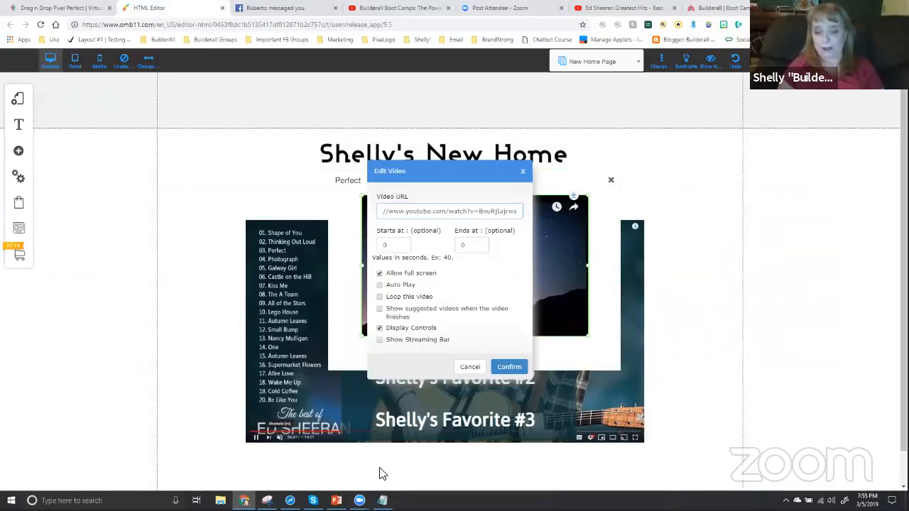
# Set the pop-up video to start at 493 seconds, matching the 8:13 Notepad entry, and nudge it slightly left before closing the pop-up
pyautogui.click(382, 500)
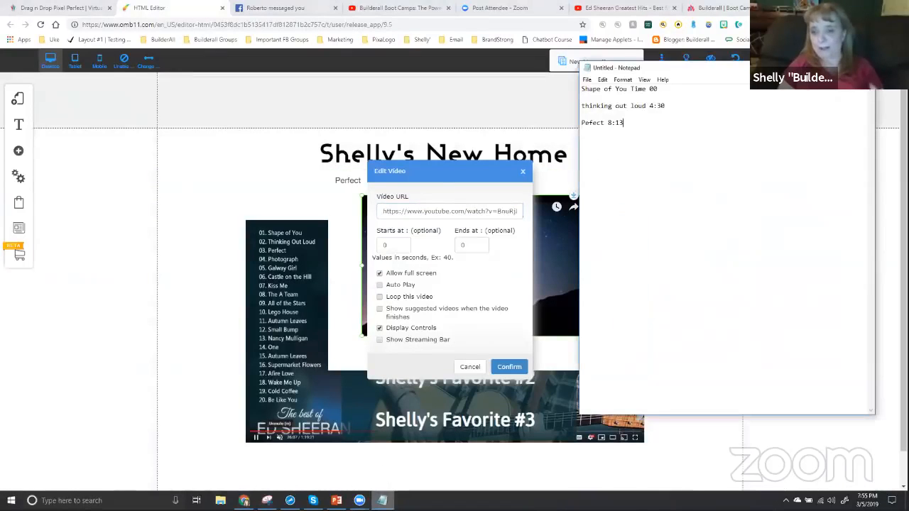
pyautogui.click(382, 500)
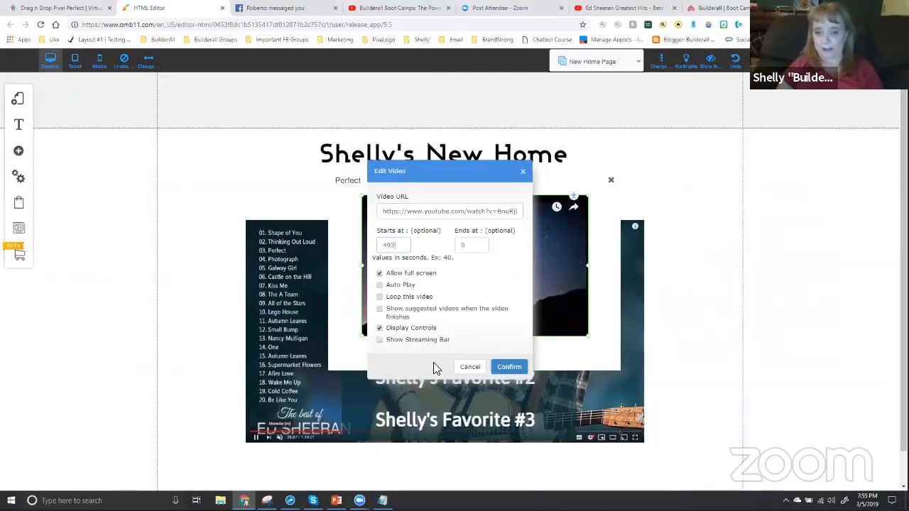
pyautogui.click(504, 367)
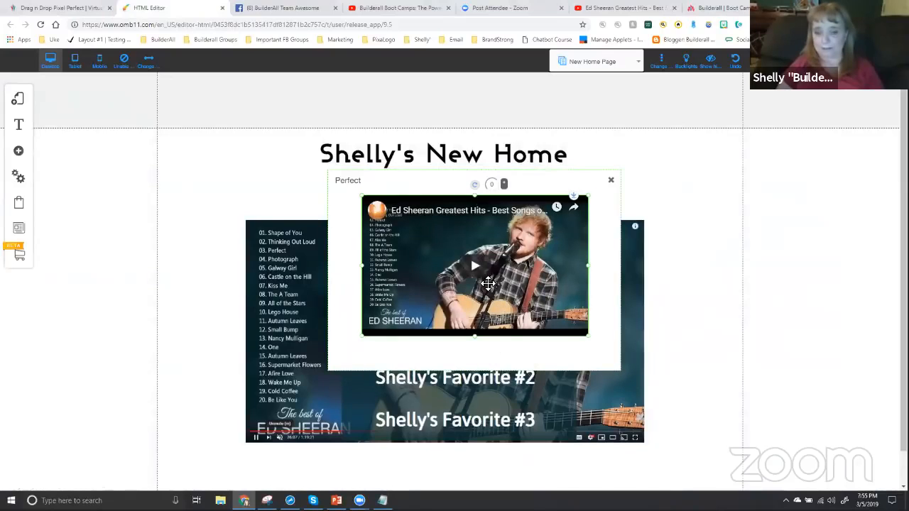
pyautogui.moveTo(479, 278); pyautogui.dragTo(475, 277)
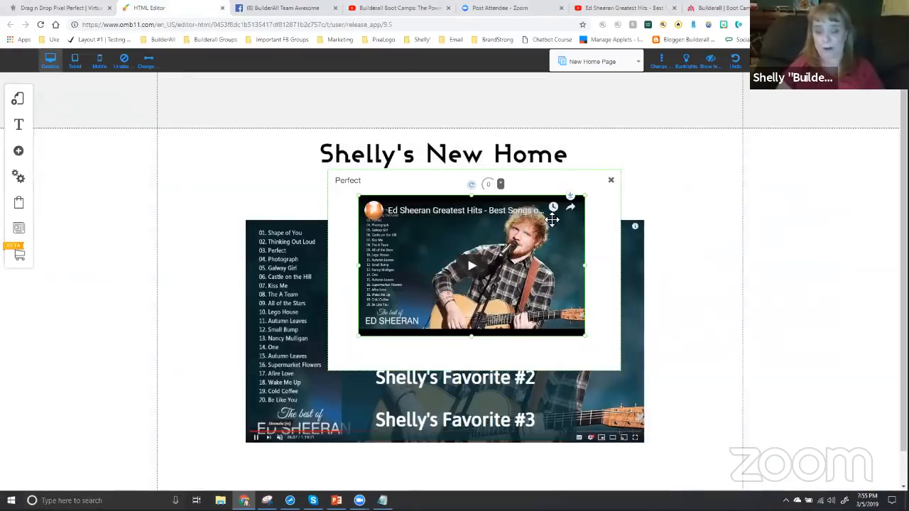
pyautogui.click(608, 185)
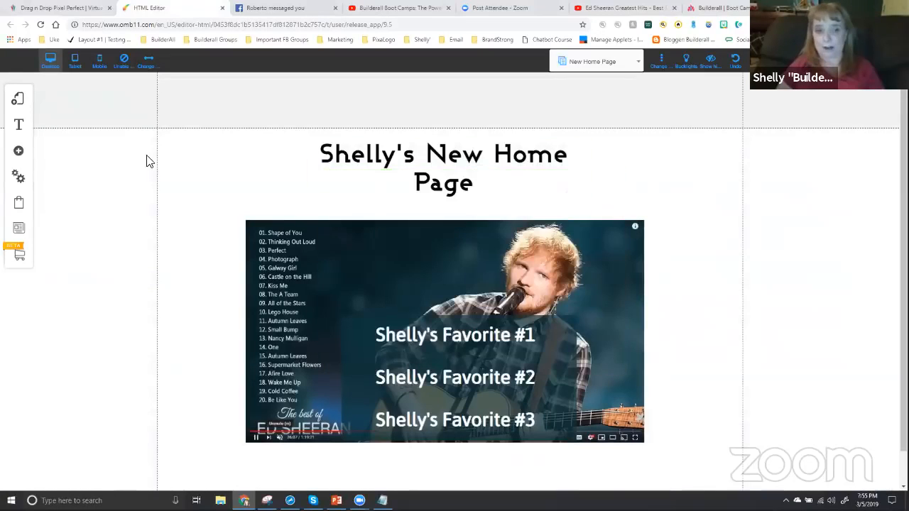
# Reopen the site's pop-up list and duplicate the "Perfect" pop-up
pyautogui.click(17, 98)
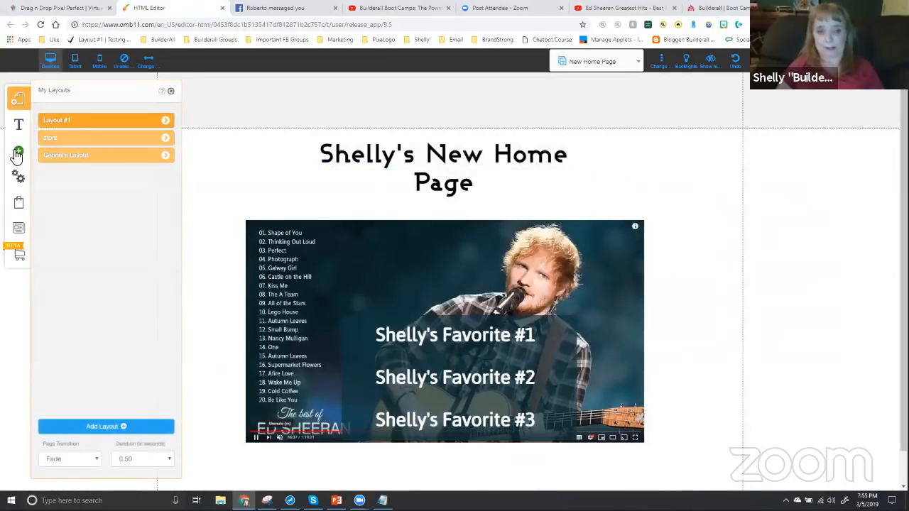
pyautogui.click(19, 151)
pyautogui.click(81, 123)
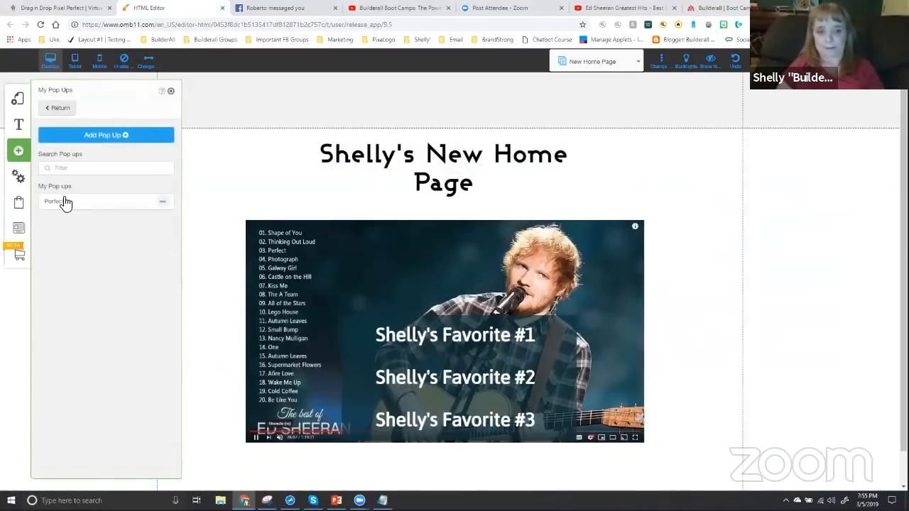
pyautogui.click(163, 203)
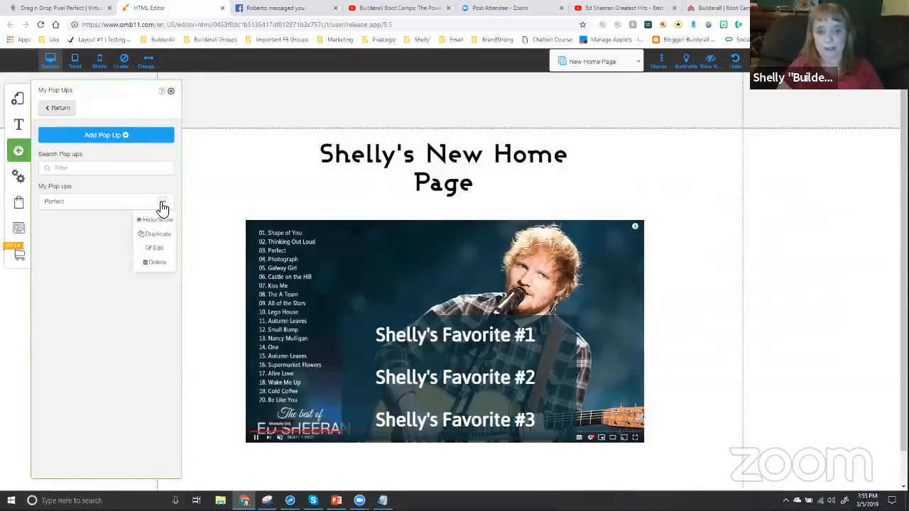
pyautogui.click(157, 241)
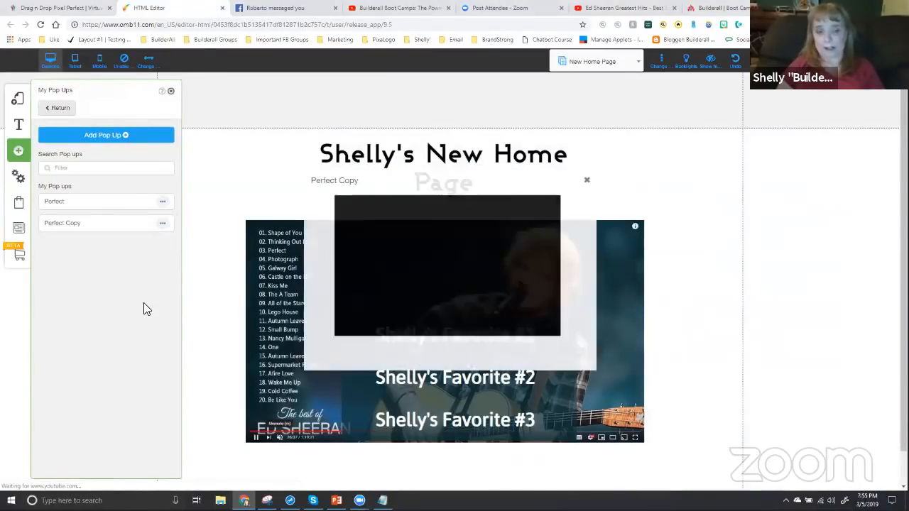
# Rename the duplicated pop-up as "Shape of You", checking the song title against the Notepad list
pyautogui.click(161, 223)
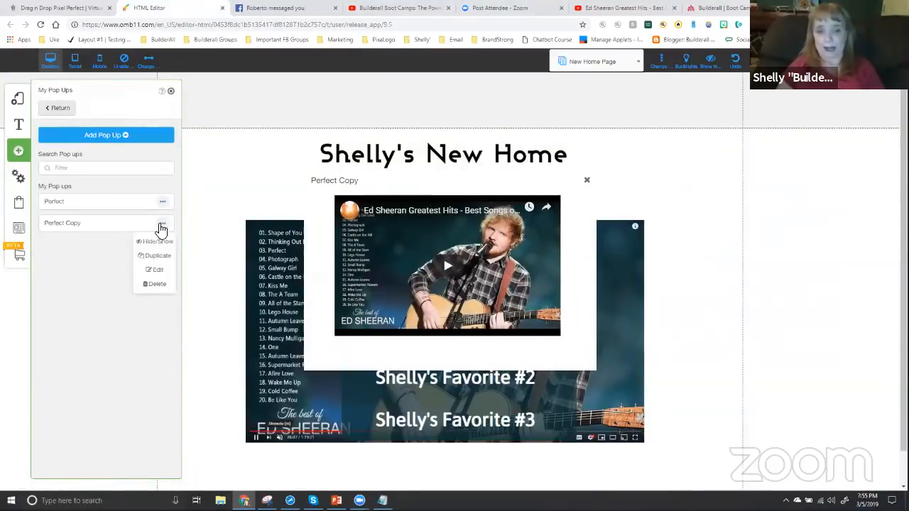
pyautogui.click(156, 268)
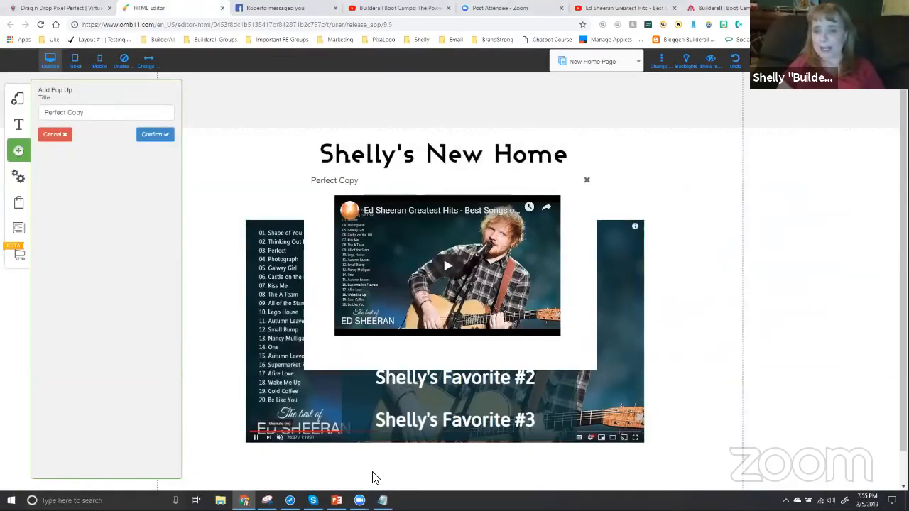
pyautogui.click(382, 500)
pyautogui.click(382, 500)
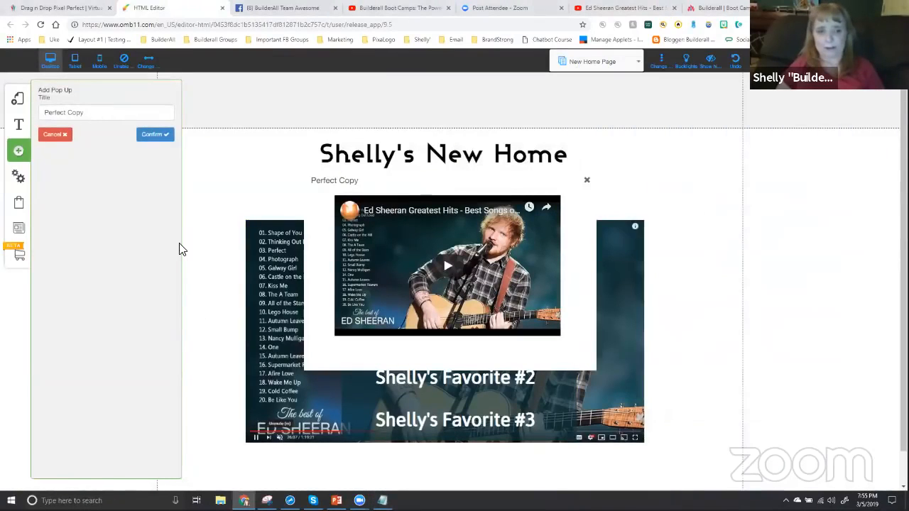
pyautogui.tripleClick(41, 114)
pyautogui.write('Shape of y')
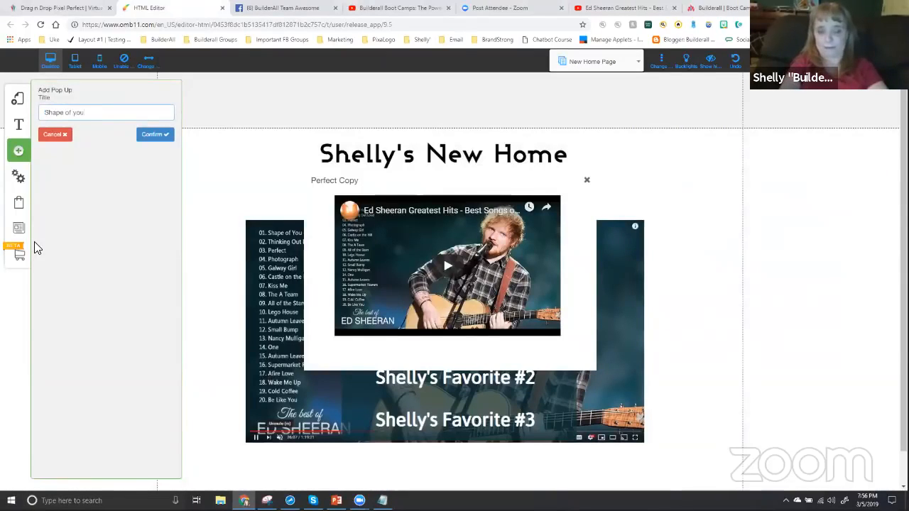
pyautogui.write('ou')
pyautogui.click(152, 136)
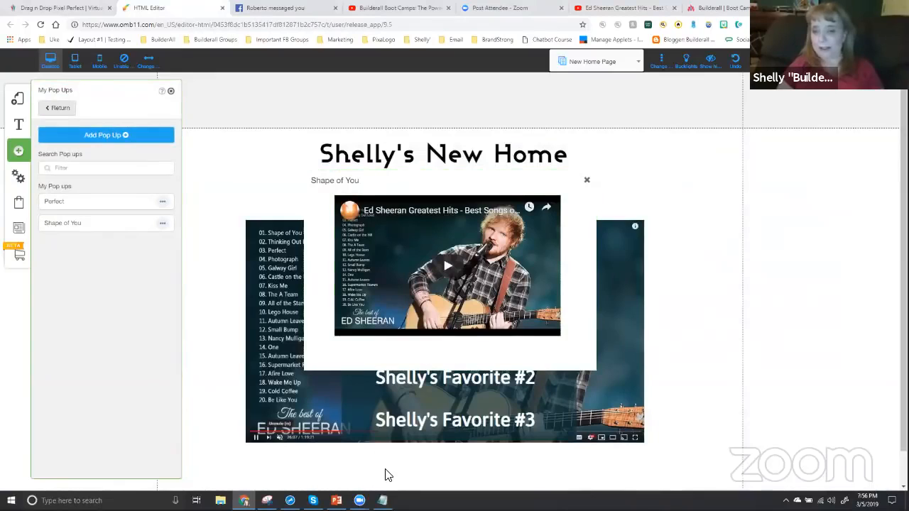
# Bring up the Notepad list to check the start time noted for Shape of You
pyautogui.click(382, 500)
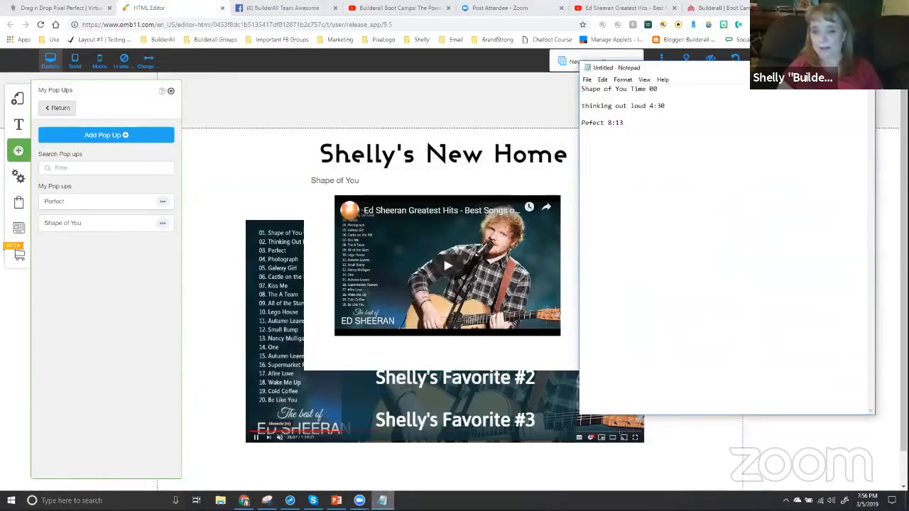
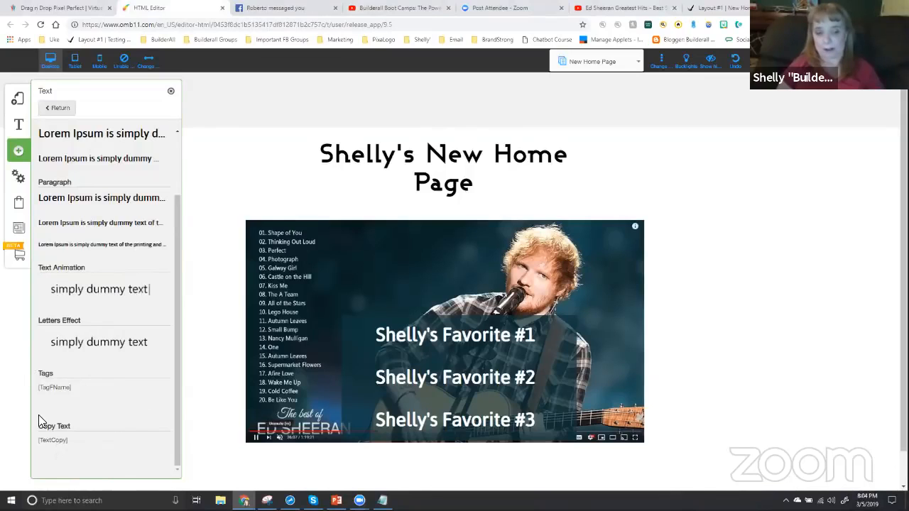
# Delete the Ed Sheeran video image and the box with the three "Shelly's Favorite" texts from the home page
pyautogui.click(170, 91)
pyautogui.click(590, 296)
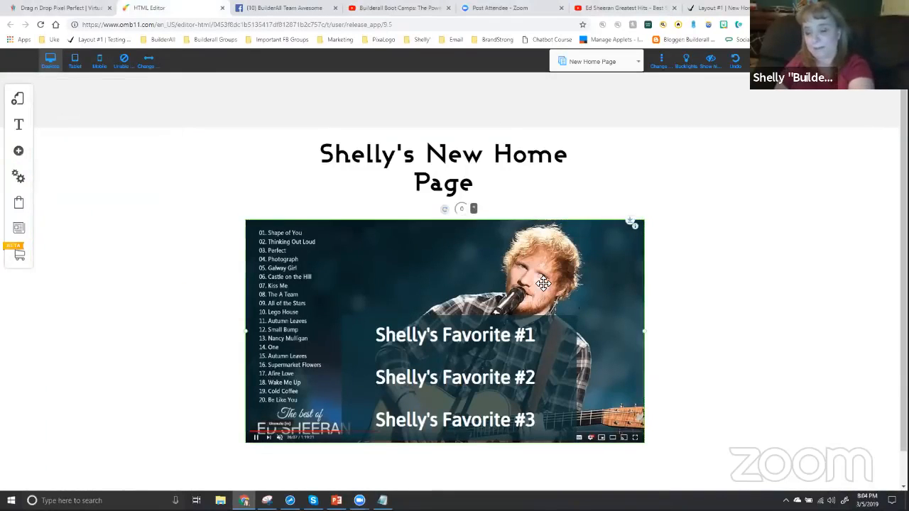
pyautogui.press('Delete')
pyautogui.click(560, 321)
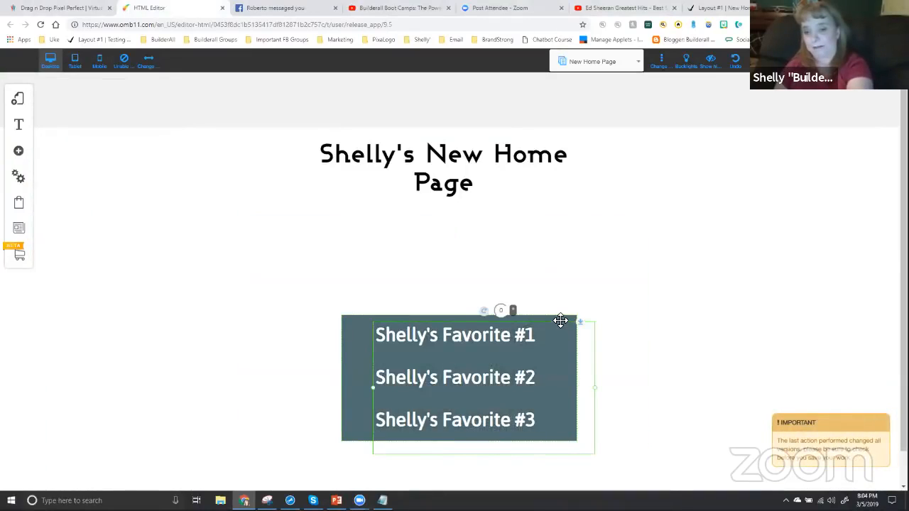
pyautogui.press('Delete')
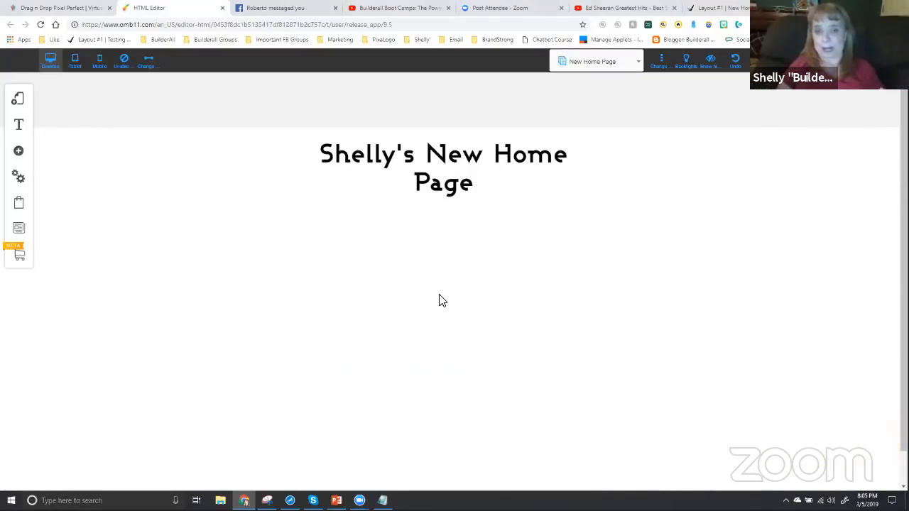
# Add the "Get Your Free Stuff Today" email marketing opt-in form and place it just below the page title
pyautogui.click(19, 101)
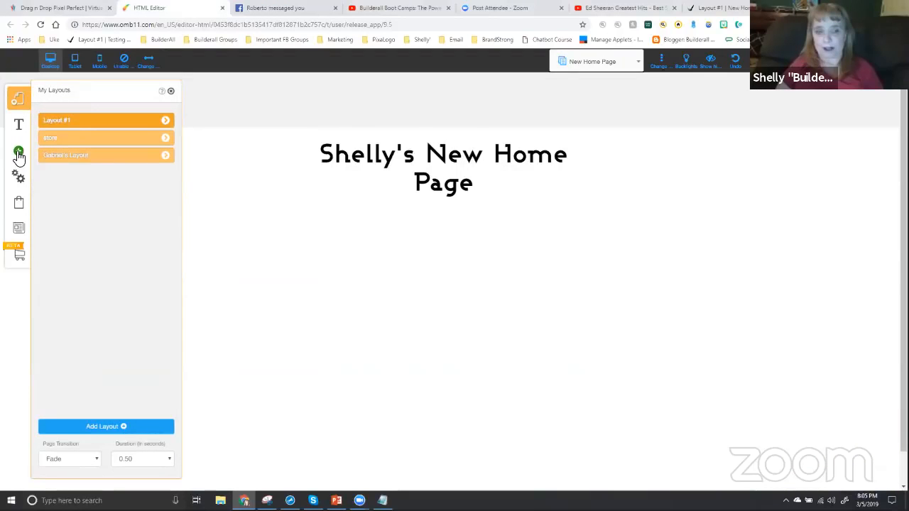
pyautogui.click(19, 154)
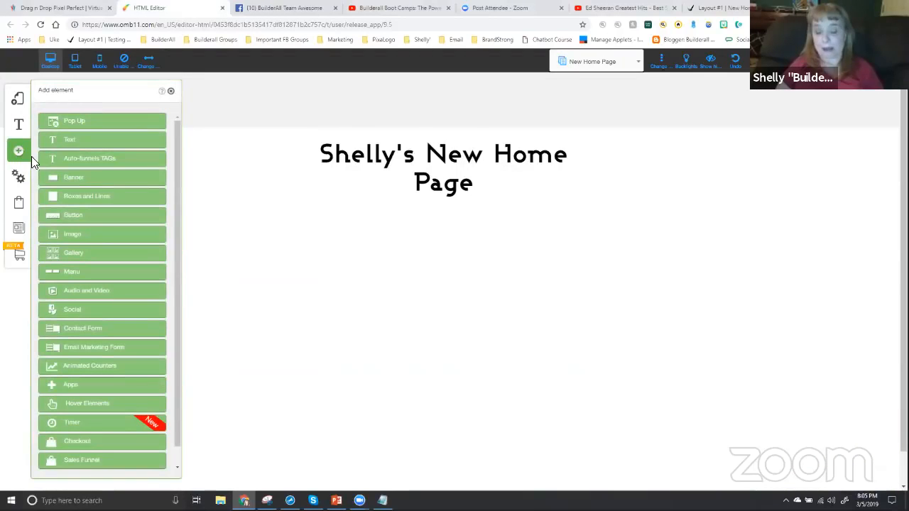
pyautogui.click(86, 350)
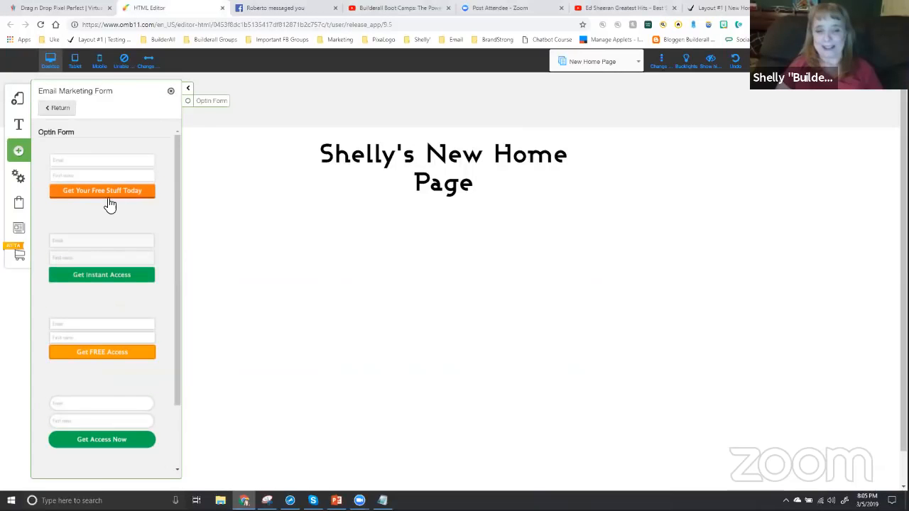
pyautogui.click(96, 182)
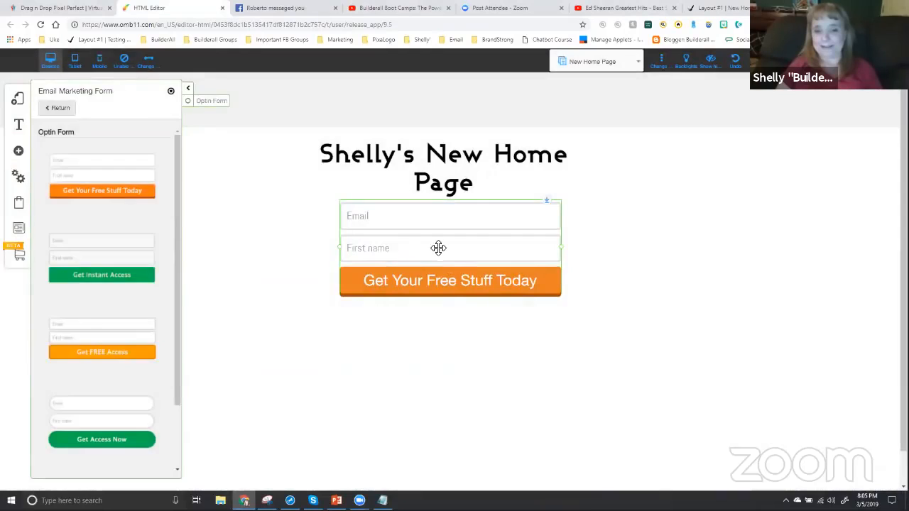
pyautogui.moveTo(438, 248); pyautogui.dragTo(427, 265)
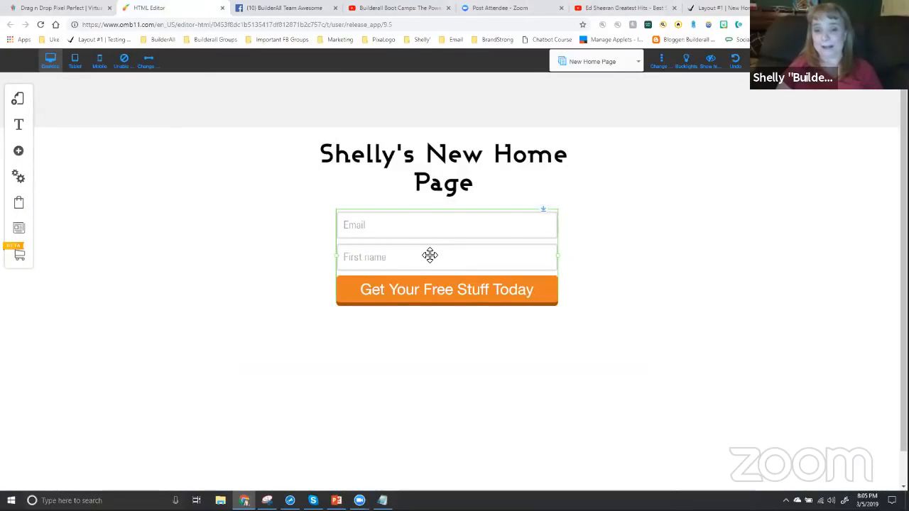
# Connect the opt-in form to the "Social Media Traffic Freebie" list and nudge the form slightly down under the title
pyautogui.click(429, 255)
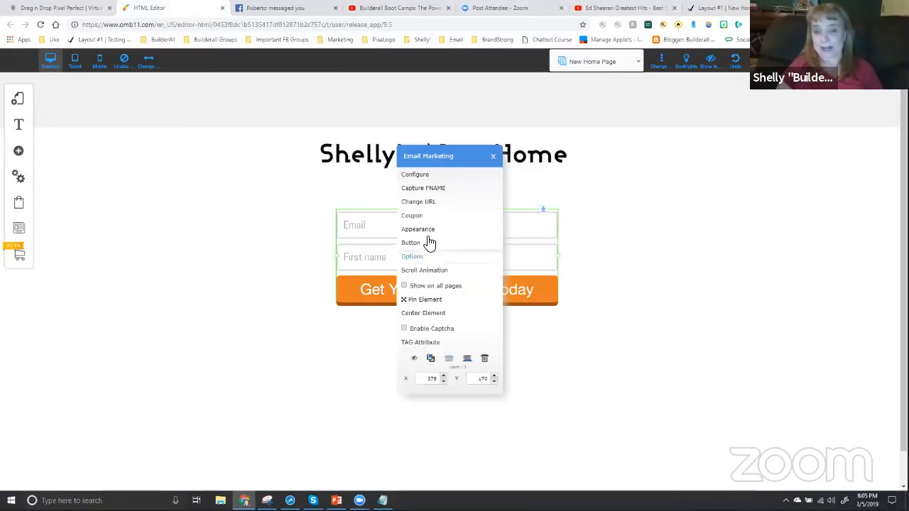
pyautogui.click(418, 174)
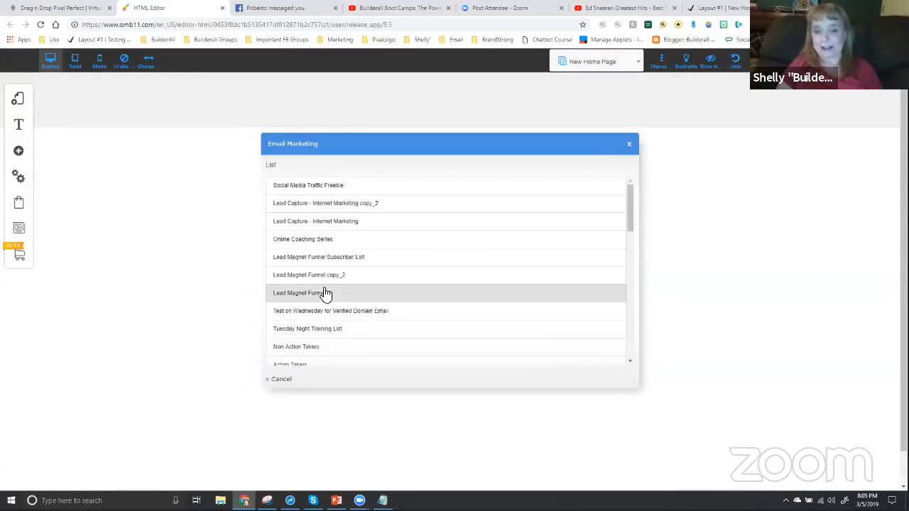
pyautogui.click(323, 186)
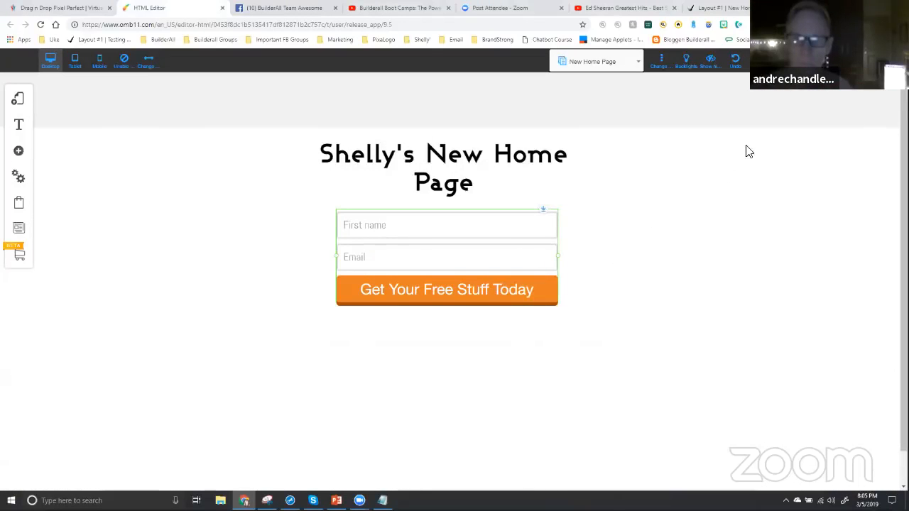
pyautogui.click(786, 61)
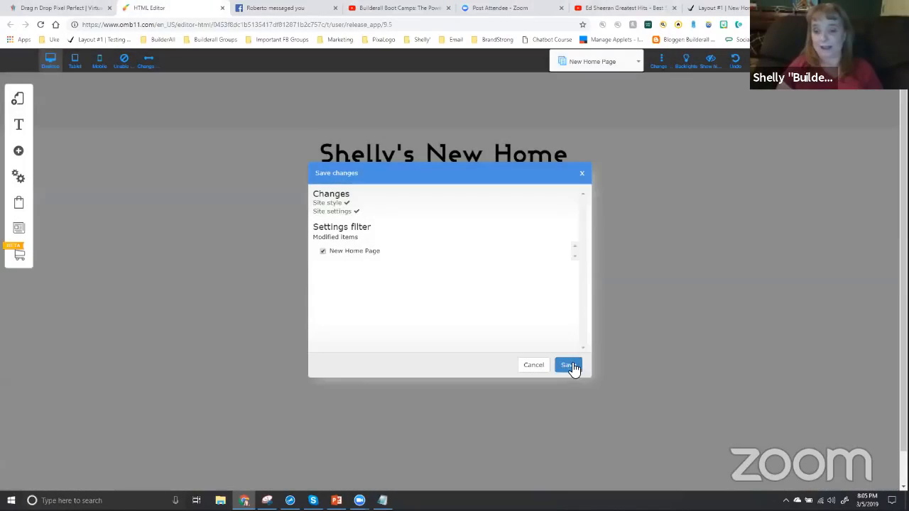
pyautogui.click(570, 365)
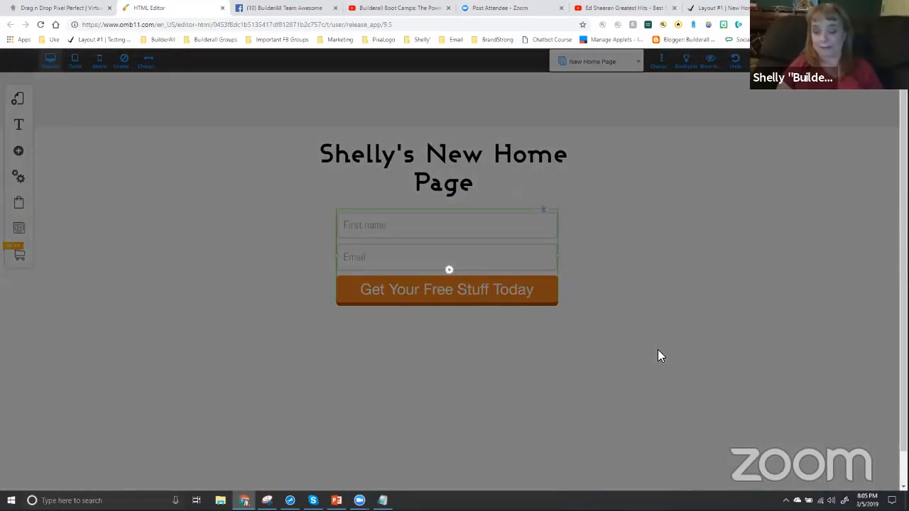
pyautogui.click(512, 246)
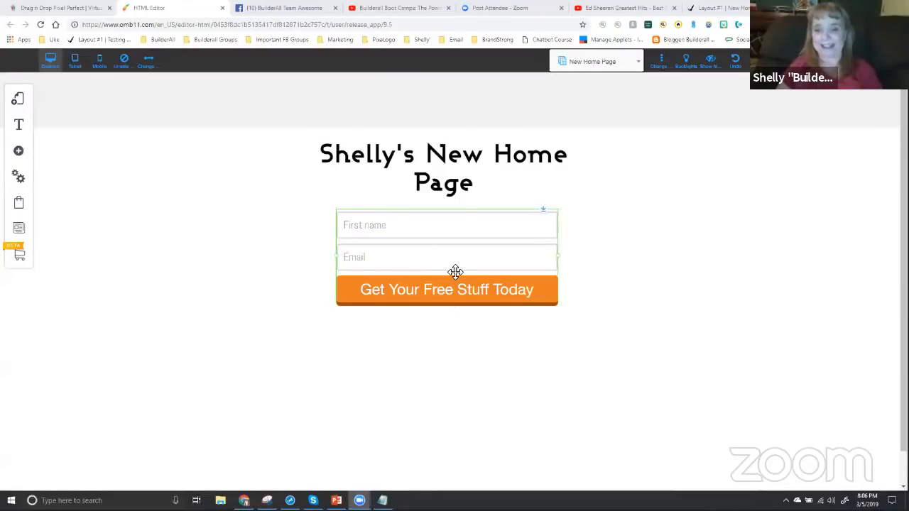
pyautogui.moveTo(455, 262); pyautogui.dragTo(444, 283)
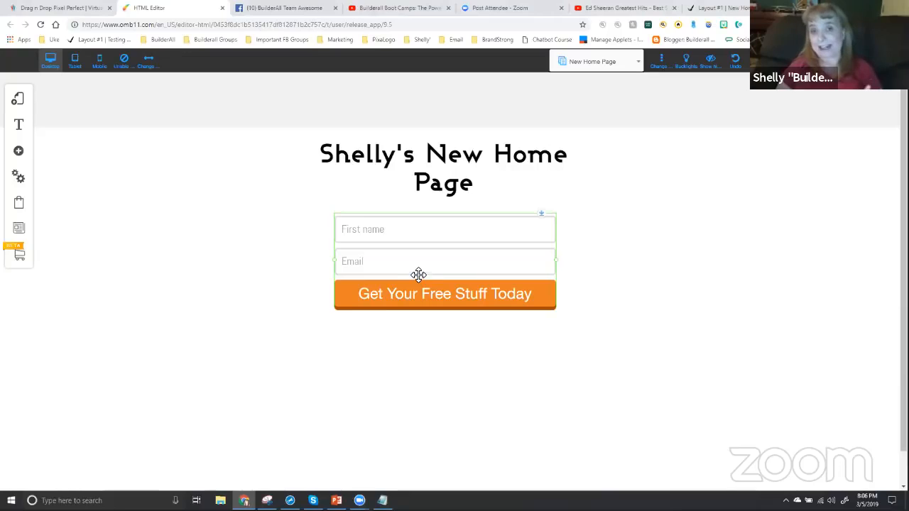
# Add a blank page named "second page" to Layout #1
pyautogui.click(19, 104)
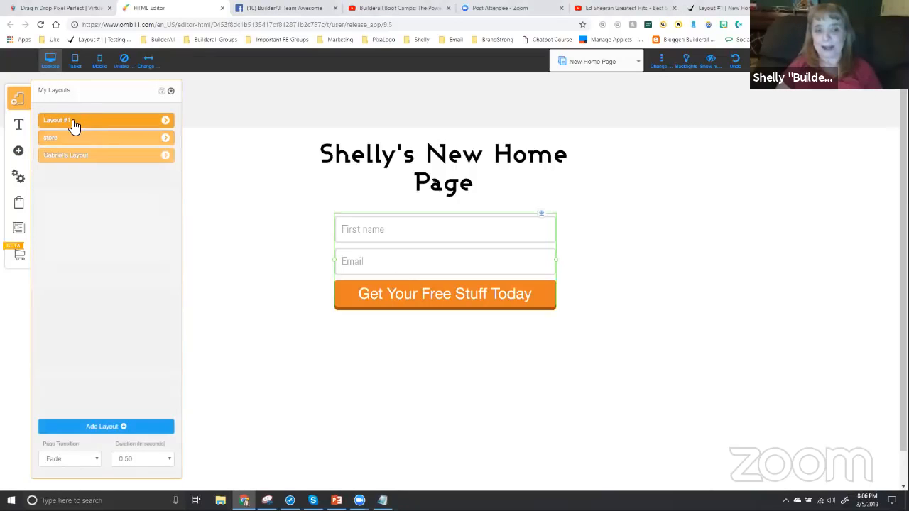
pyautogui.click(166, 123)
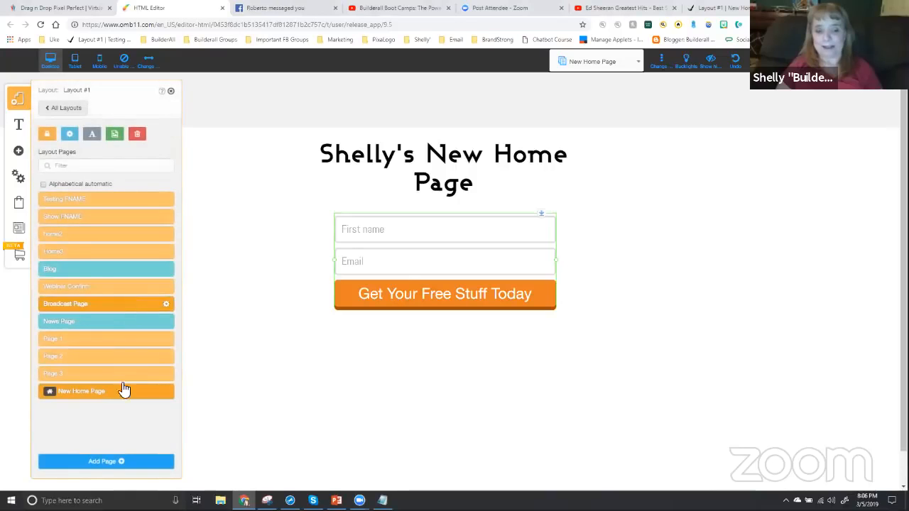
pyautogui.click(107, 462)
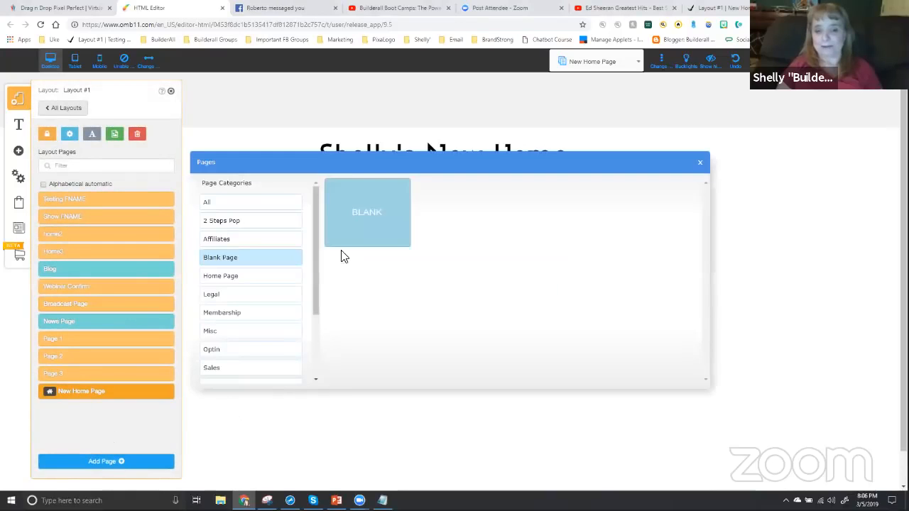
pyautogui.click(363, 229)
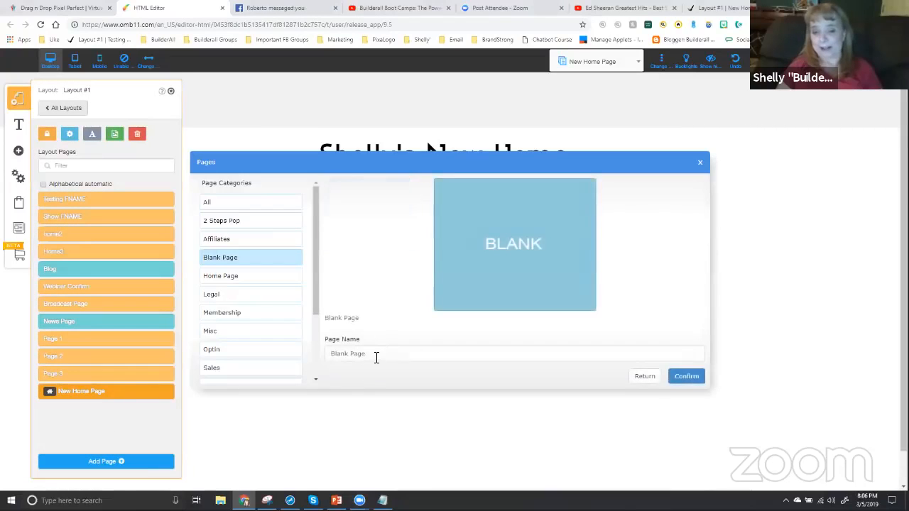
pyautogui.moveTo(376, 357); pyautogui.dragTo(333, 355)
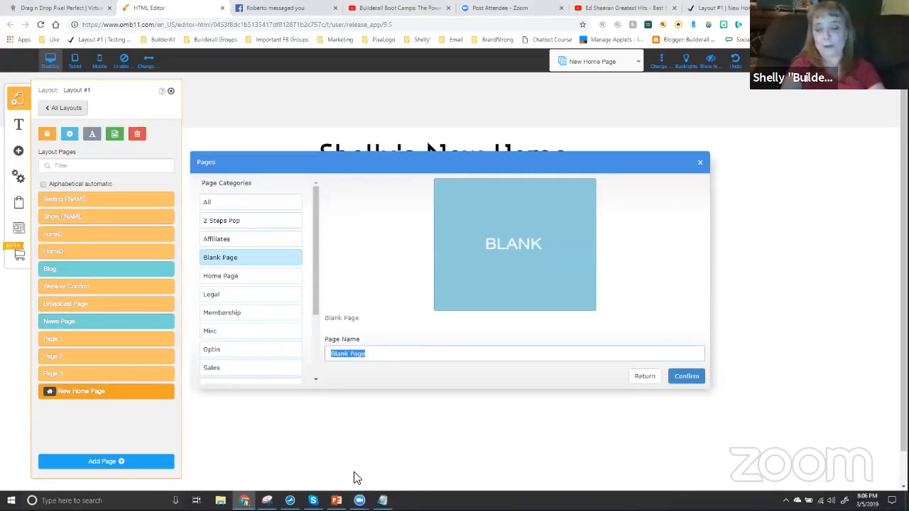
pyautogui.write('sec')
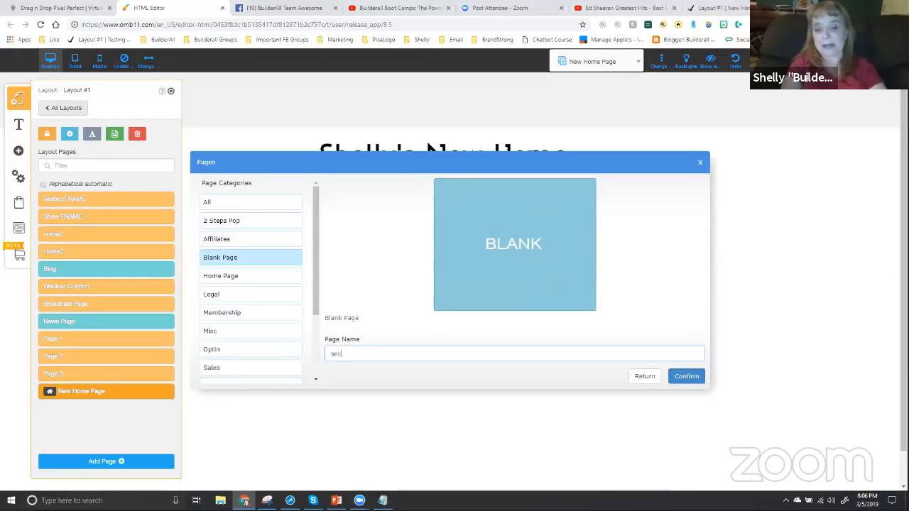
pyautogui.write('ond page')
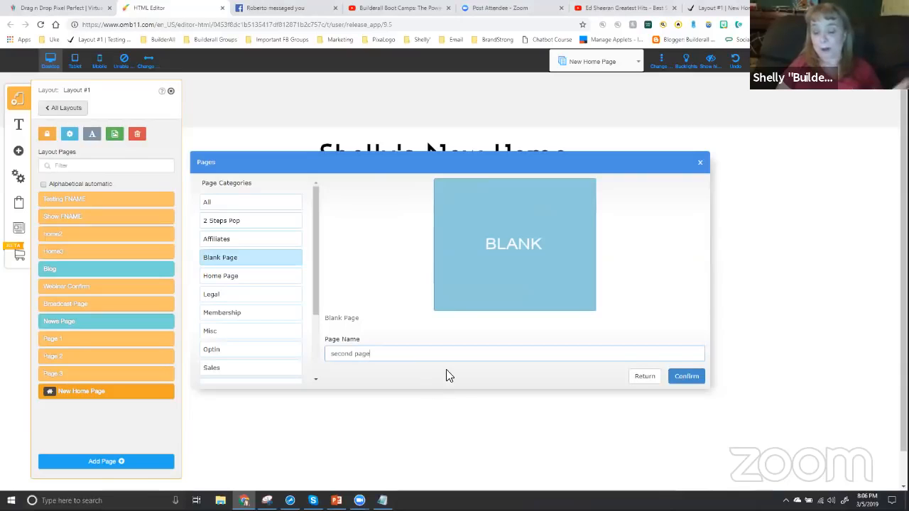
pyautogui.click(682, 379)
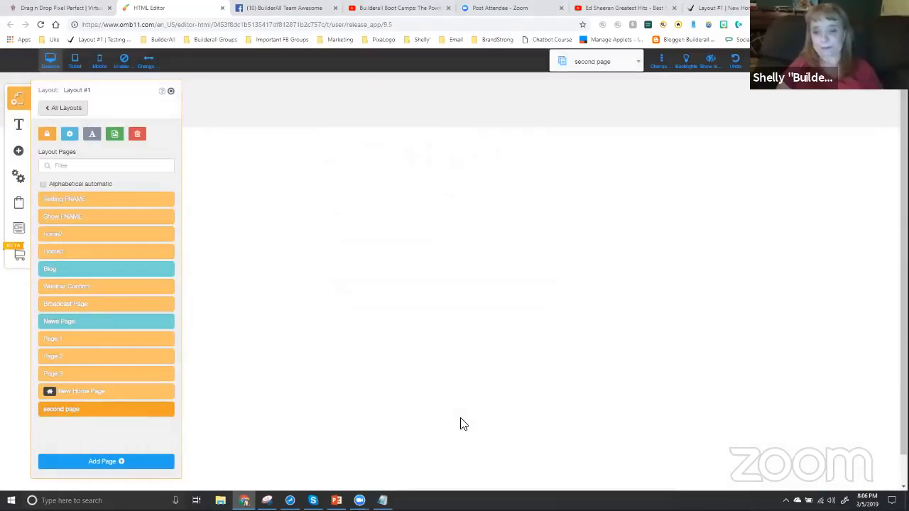
pyautogui.click(170, 91)
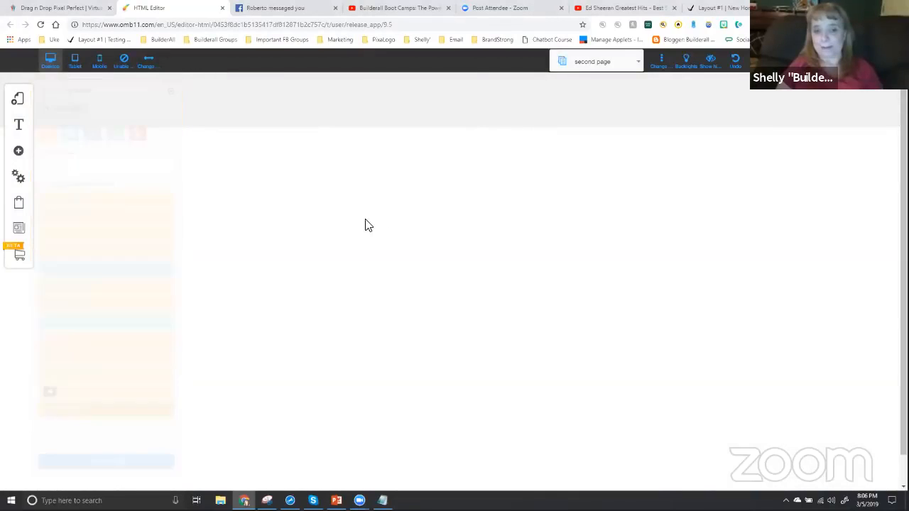
# Return to the New Home Page of Layout #1 for editing
pyautogui.click(18, 103)
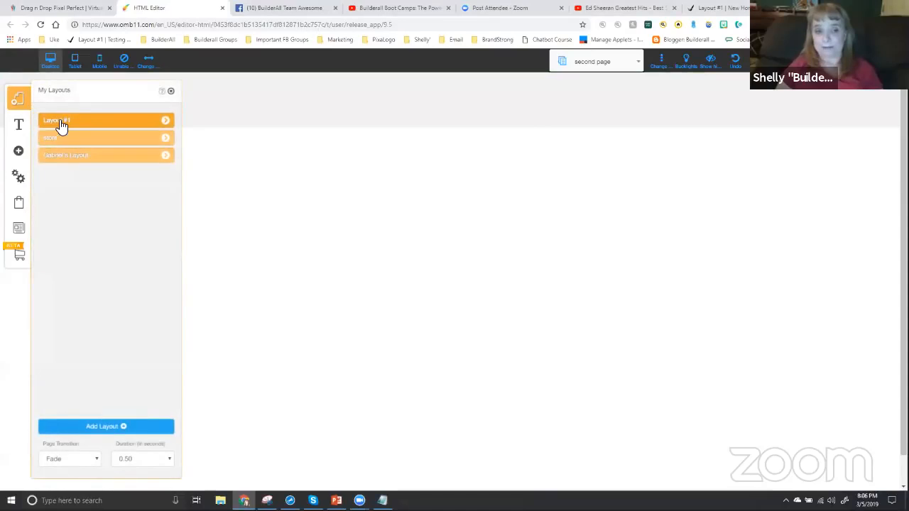
pyautogui.click(61, 123)
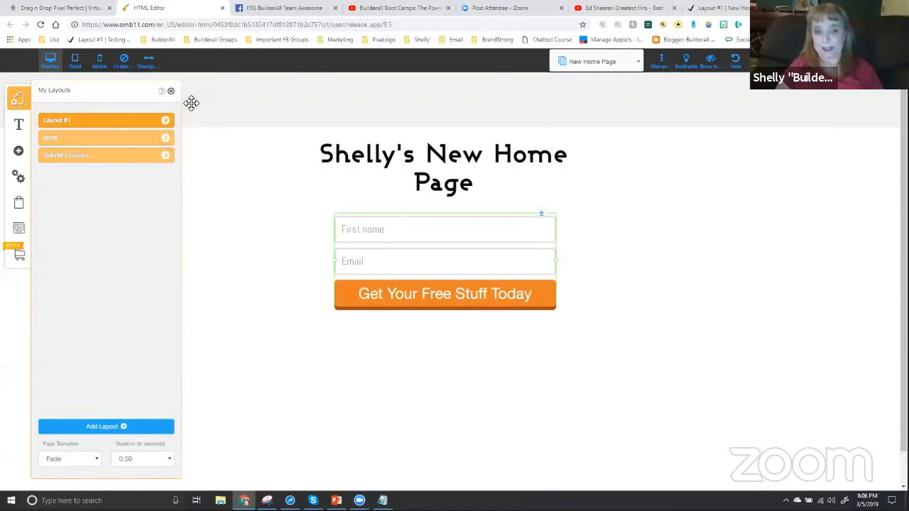
pyautogui.click(171, 93)
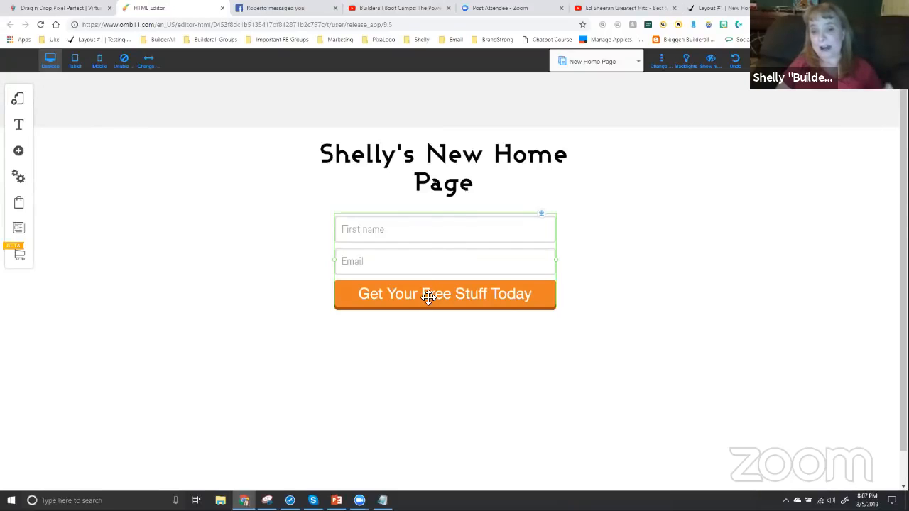
# Set the opt-in form's Pending subscribe redirect to the site page "second page" in place of the web address
pyautogui.click(438, 262)
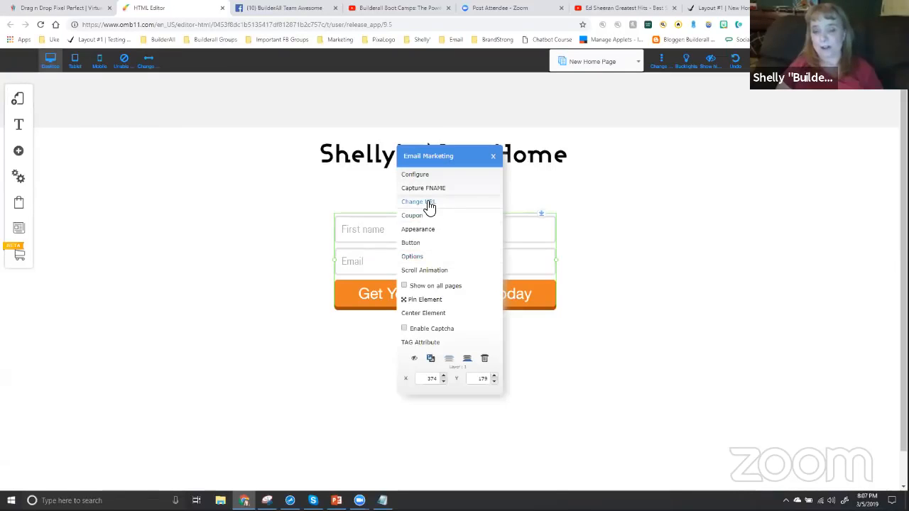
pyautogui.click(457, 256)
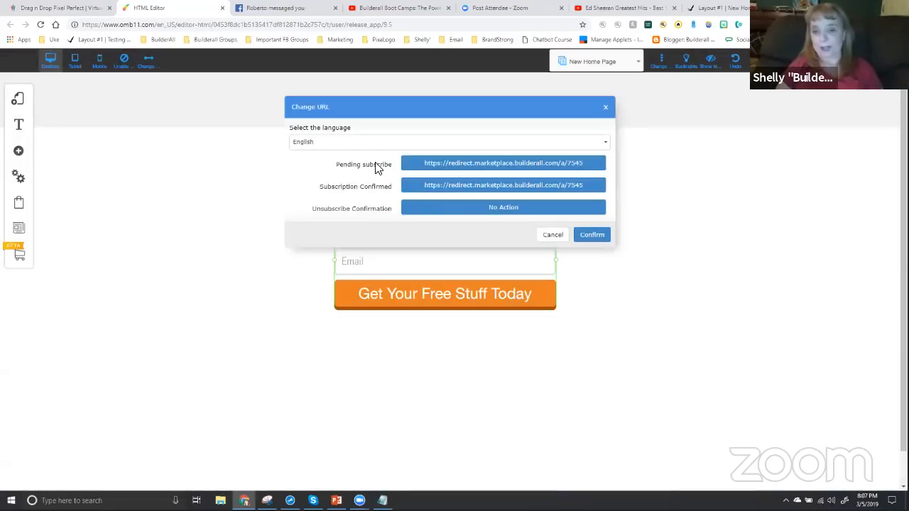
pyautogui.click(465, 165)
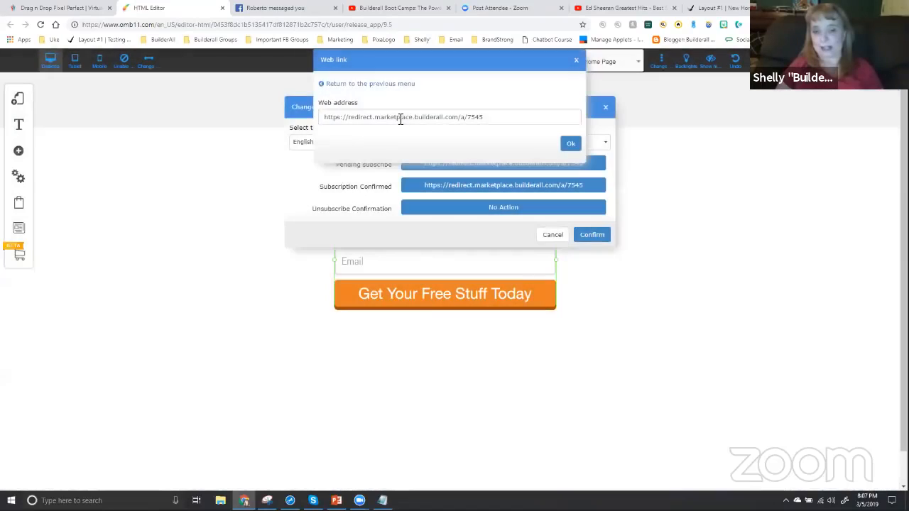
pyautogui.click(402, 116)
pyautogui.click(365, 83)
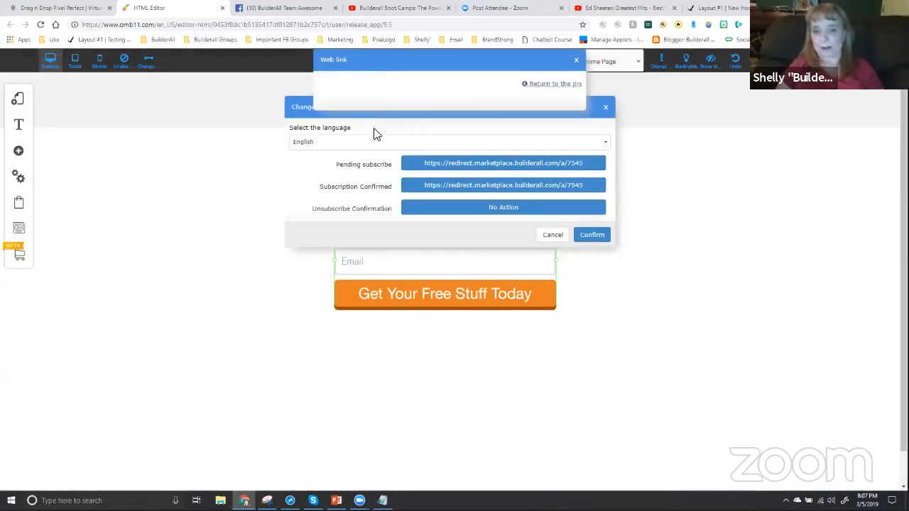
pyautogui.click(371, 84)
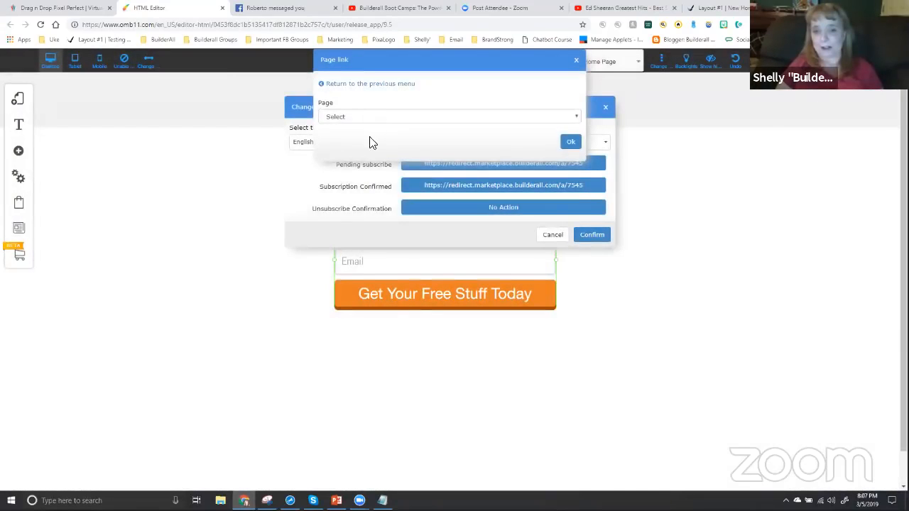
pyautogui.click(375, 116)
pyautogui.click(365, 250)
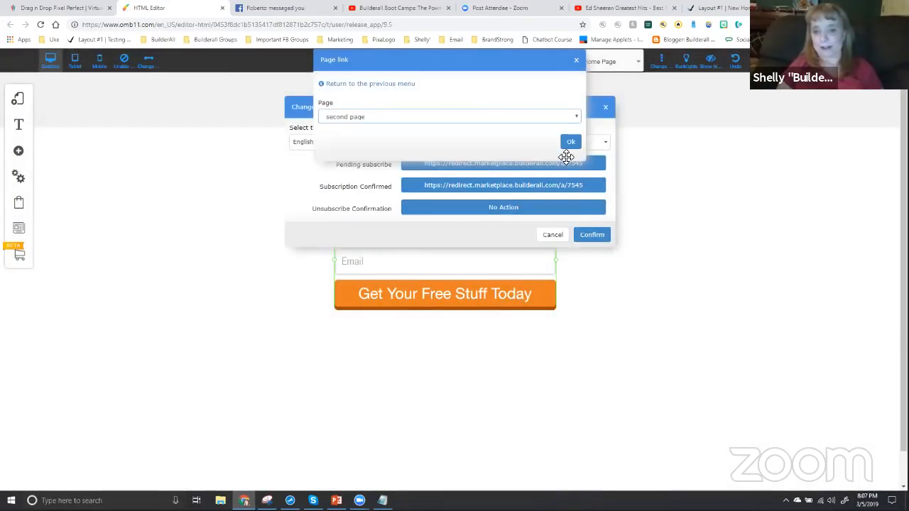
pyautogui.click(569, 142)
# Set the opt-in form's Subscription Confirmed redirect to the site page "second page" and save the redirect settings
pyautogui.click(505, 186)
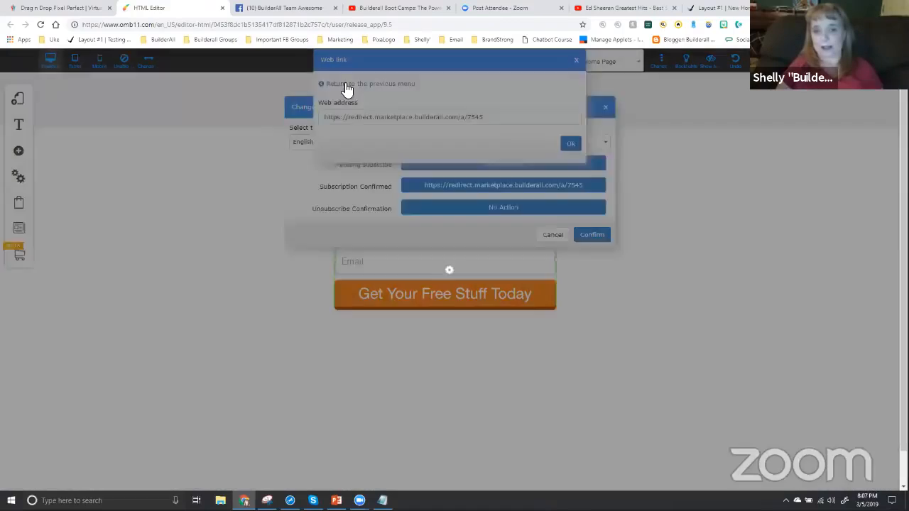
pyautogui.click(345, 84)
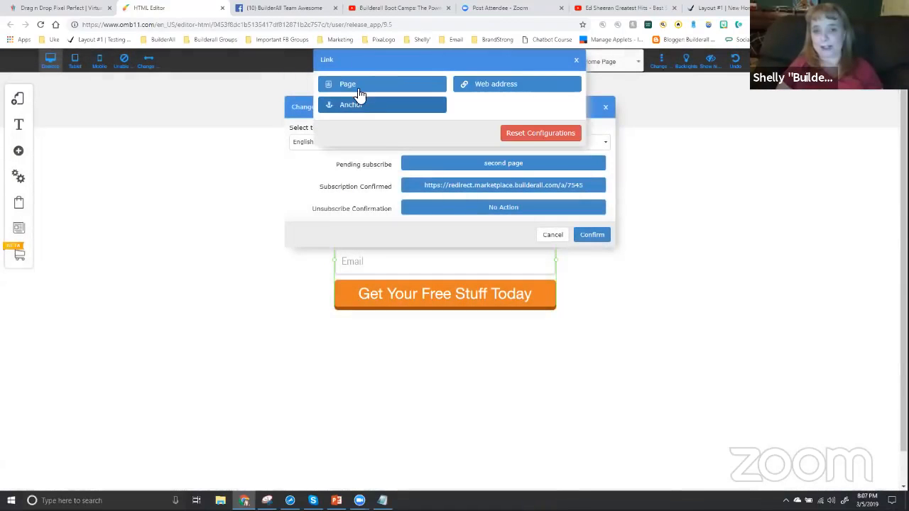
pyautogui.click(367, 107)
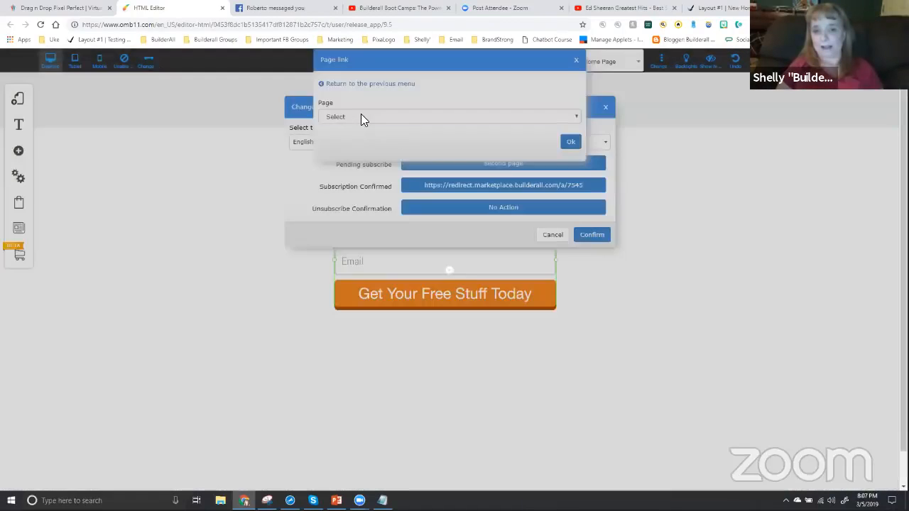
pyautogui.click(360, 116)
pyautogui.click(351, 245)
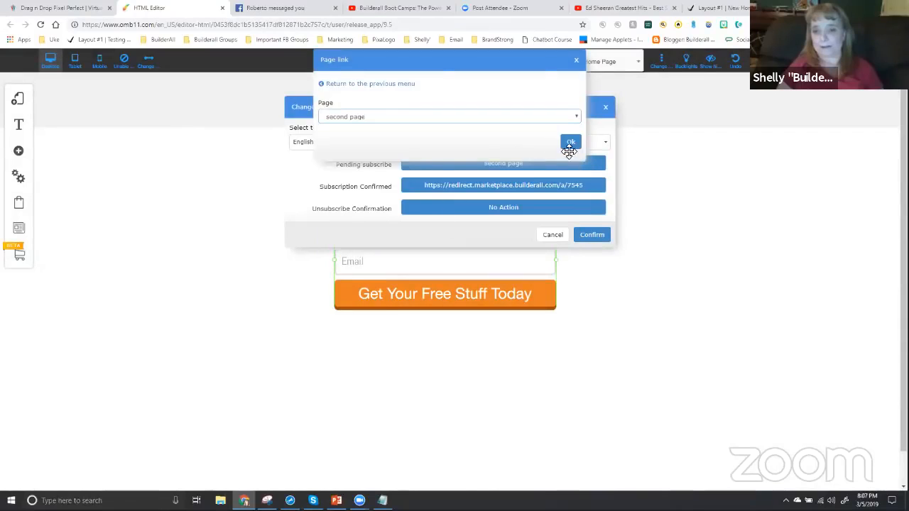
pyautogui.click(570, 147)
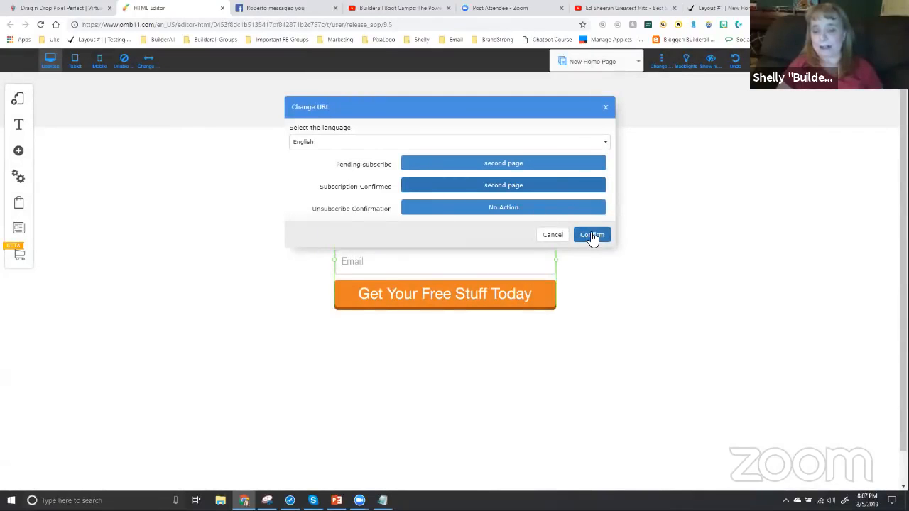
pyautogui.click(592, 235)
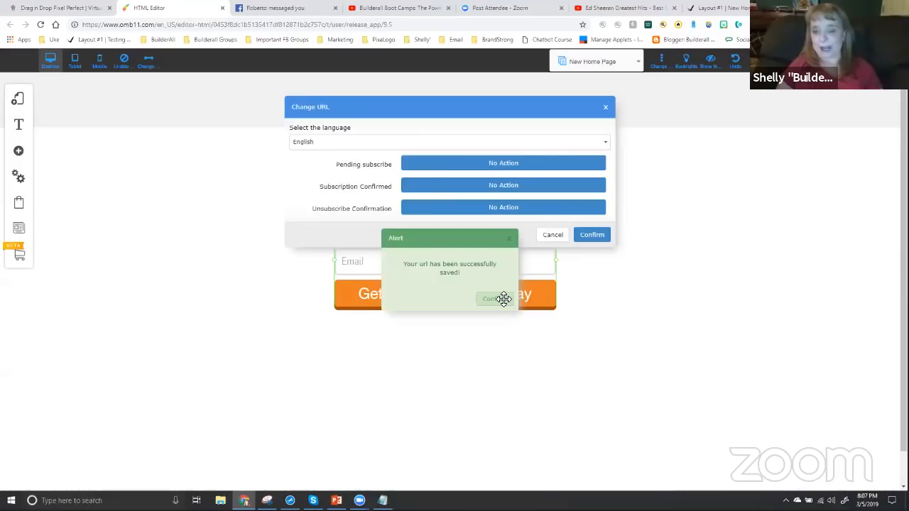
pyautogui.click(502, 298)
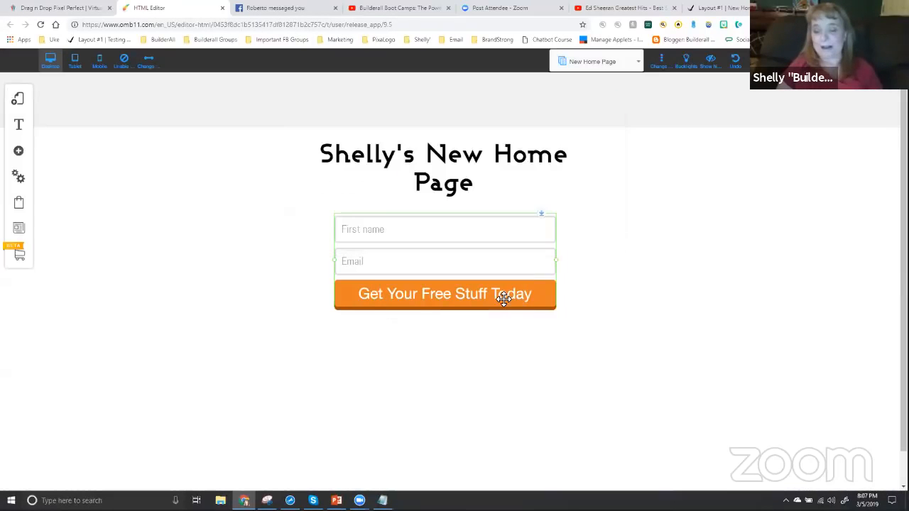
# Set FNAME as the opt-in form's username field and save the site changes
pyautogui.click(406, 265)
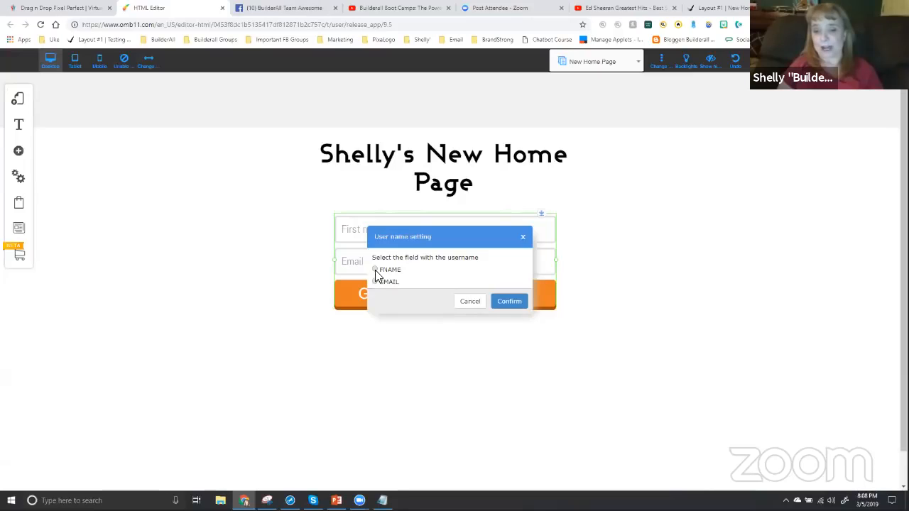
pyautogui.click(509, 305)
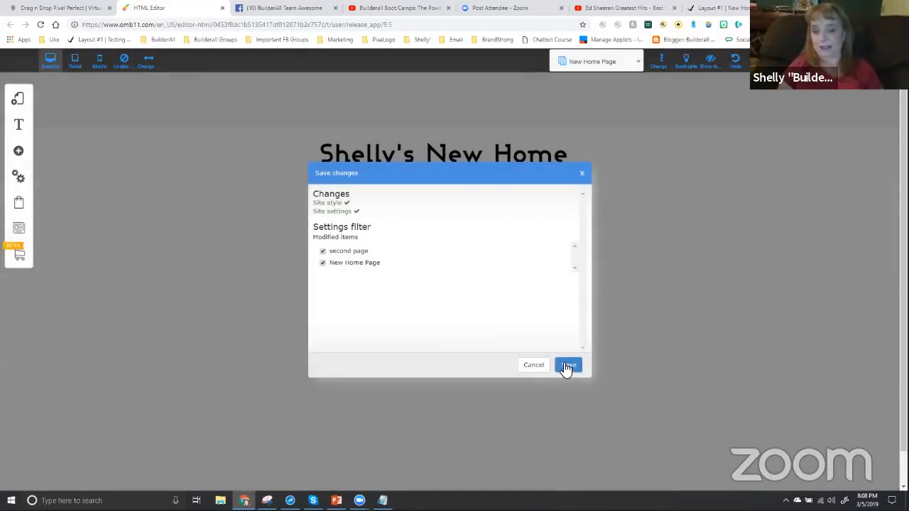
pyautogui.click(567, 365)
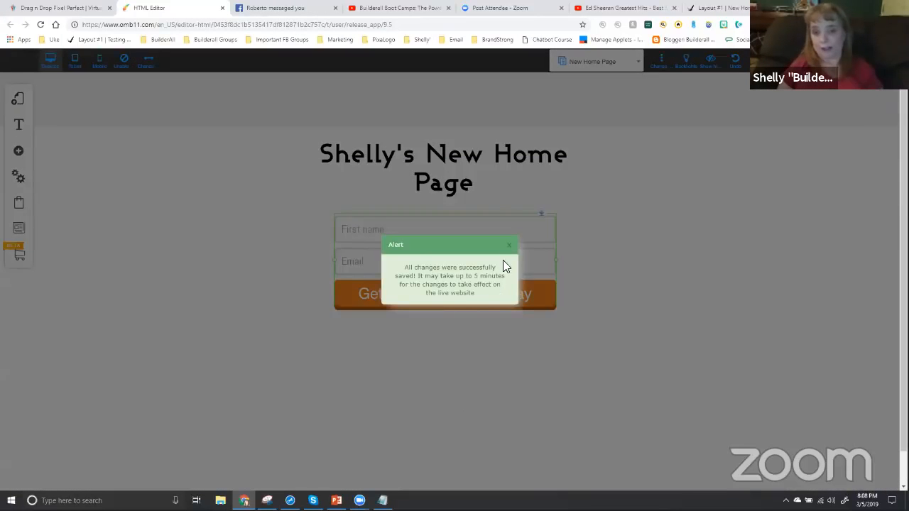
pyautogui.click(509, 246)
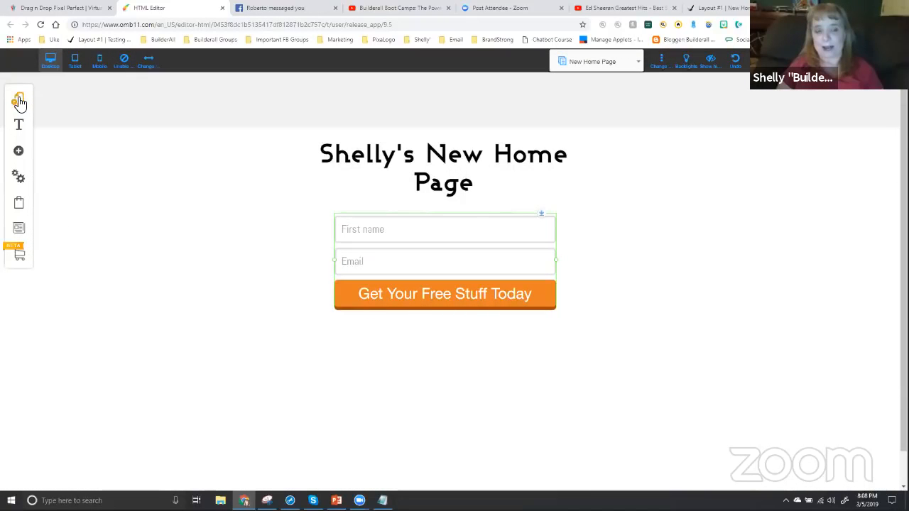
# Open "second page" of Layout #1 for editing
pyautogui.click(19, 101)
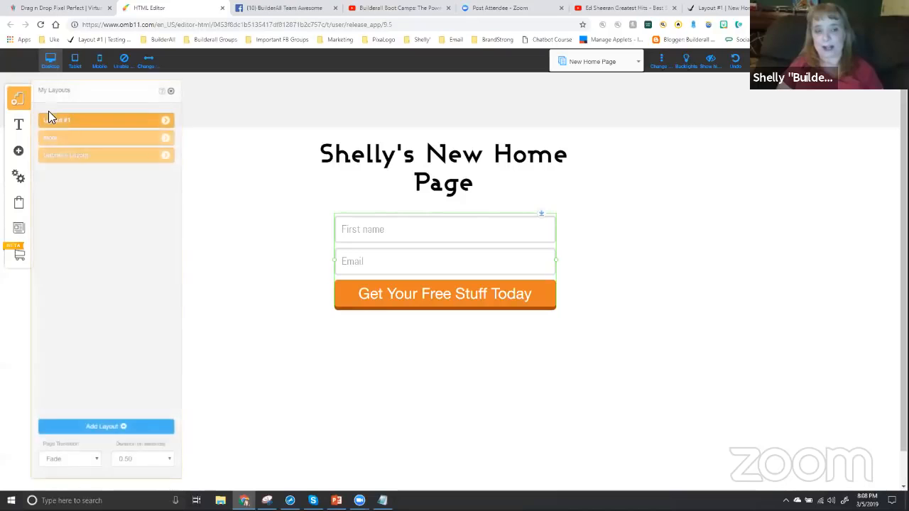
pyautogui.click(165, 123)
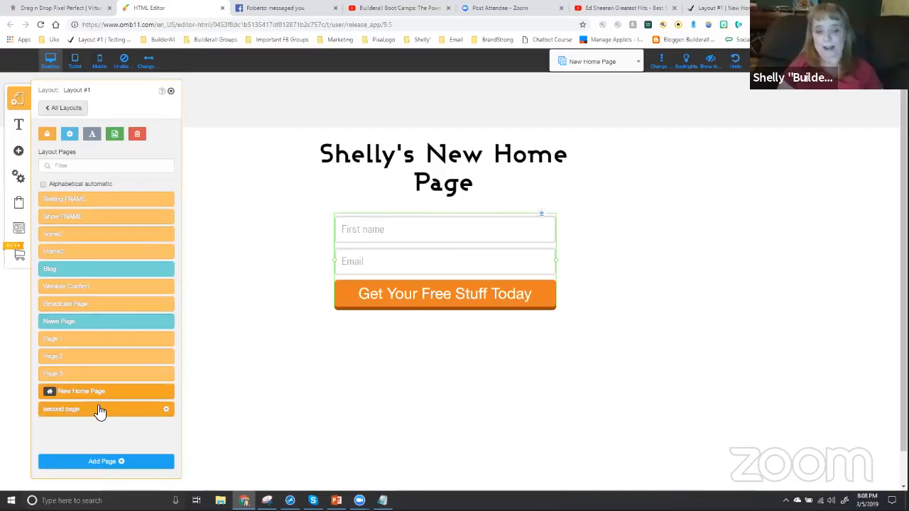
pyautogui.click(100, 410)
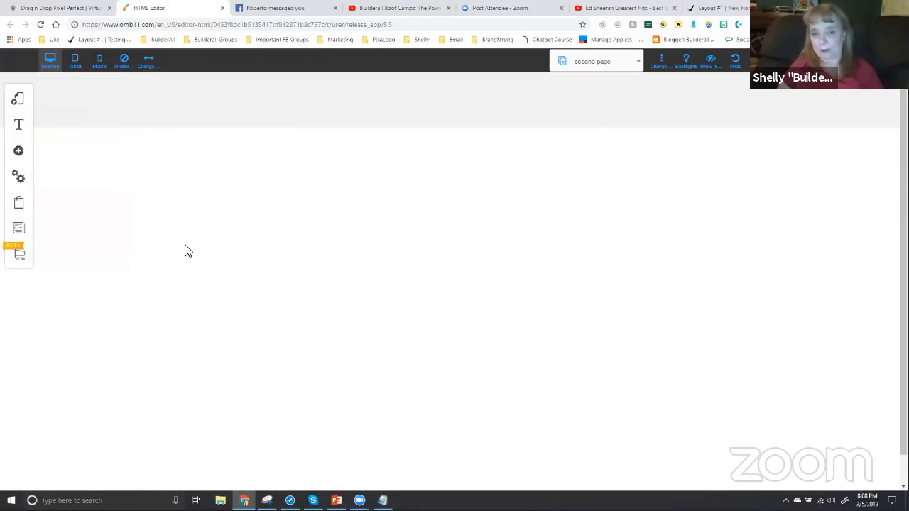
# Add a Tag FName text element to the blank second page
pyautogui.click(19, 153)
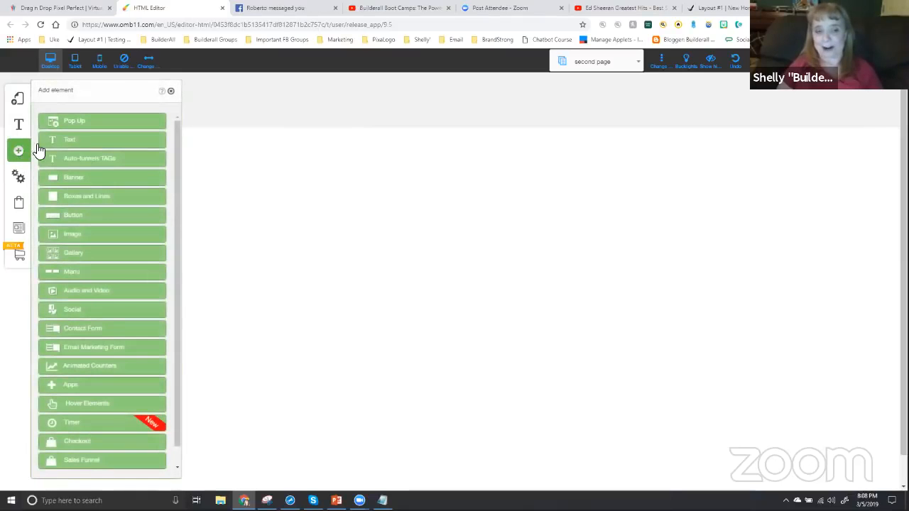
pyautogui.click(75, 142)
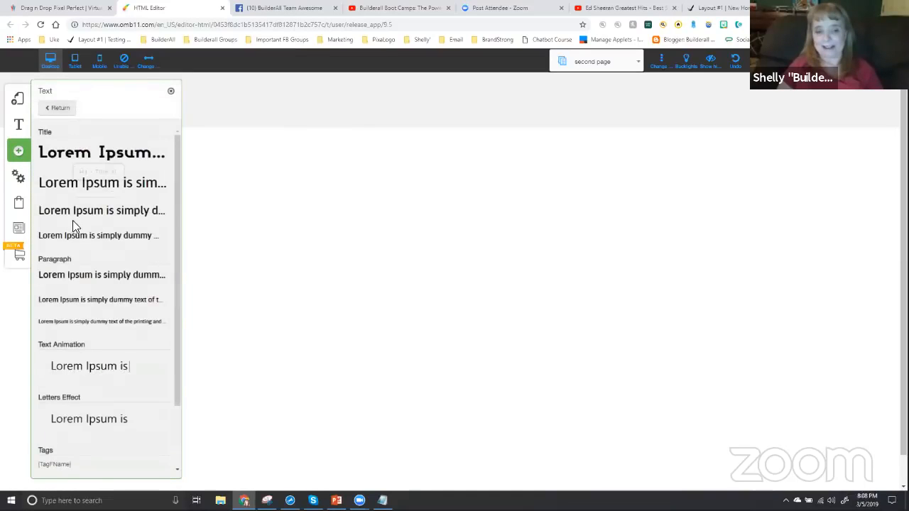
pyautogui.scroll(-1, 73, 419)
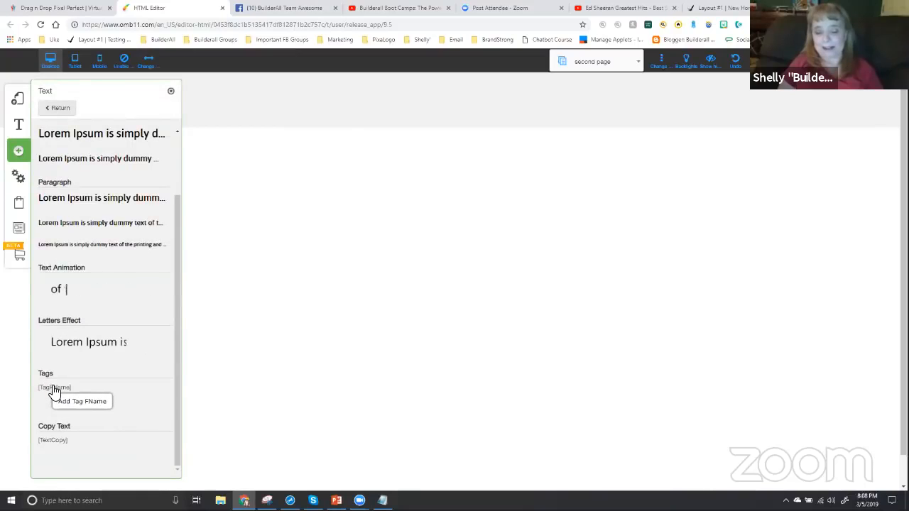
pyautogui.click(54, 389)
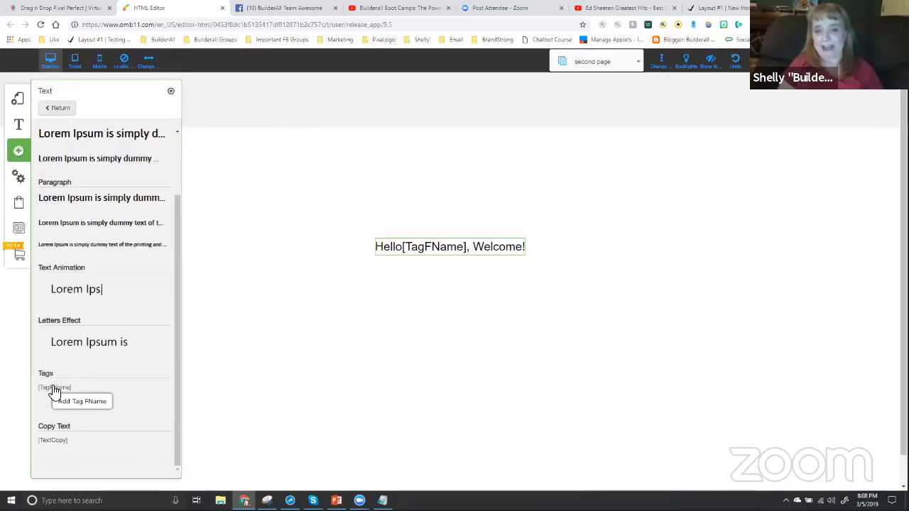
pyautogui.click(171, 91)
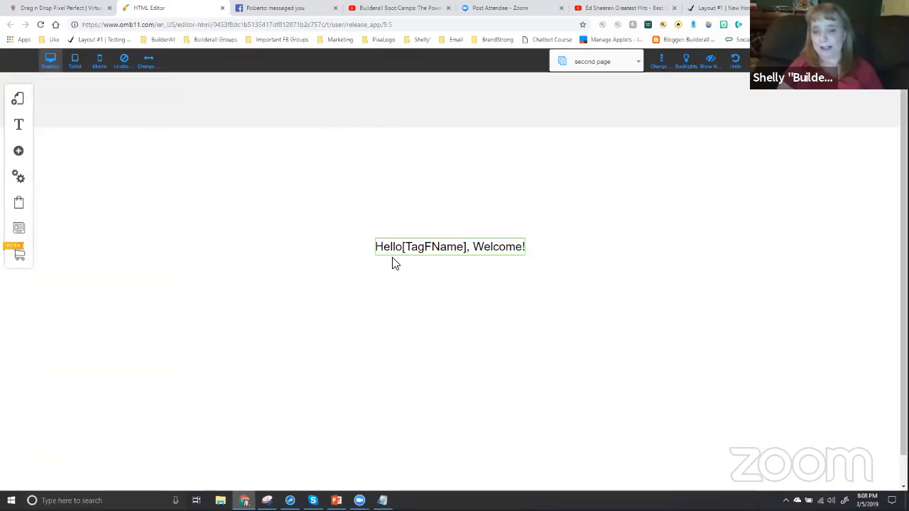
# Set the text before the first-name tag to "Howdy!!" in the tag's configuration
pyautogui.click(455, 250)
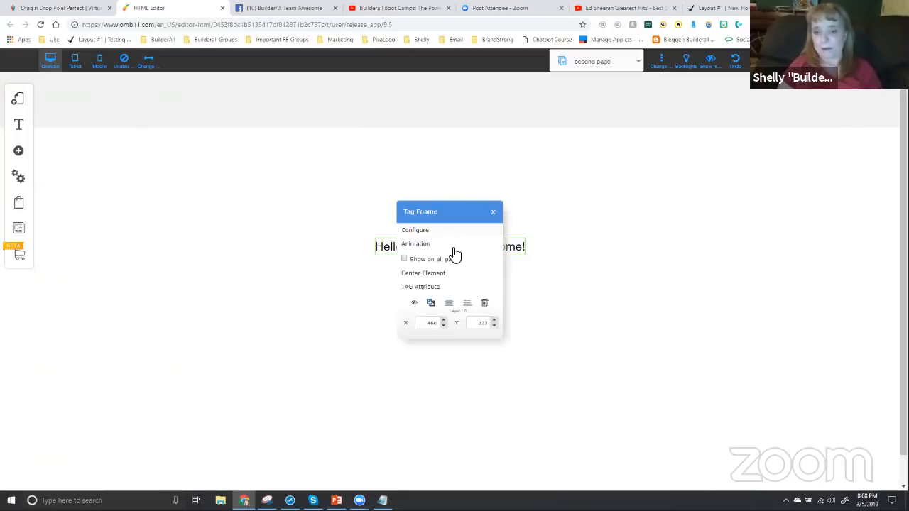
pyautogui.click(421, 229)
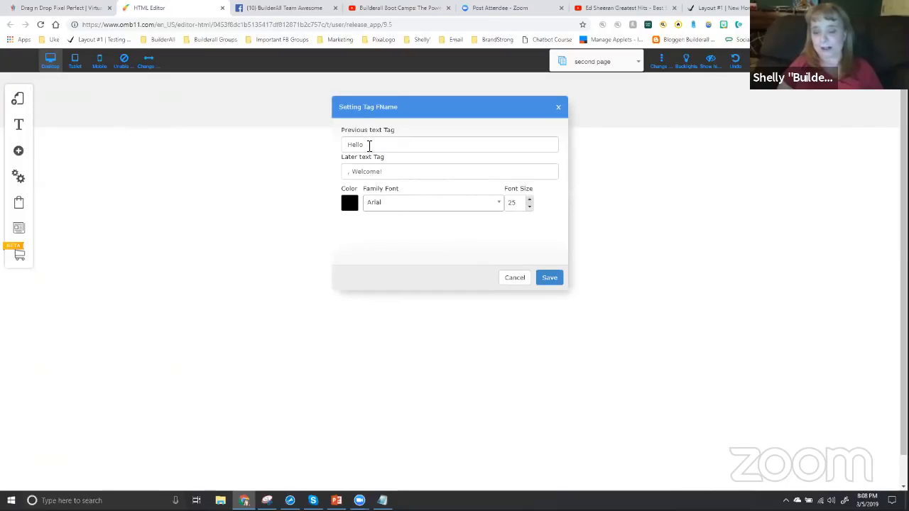
pyautogui.moveTo(365, 145); pyautogui.dragTo(330, 149)
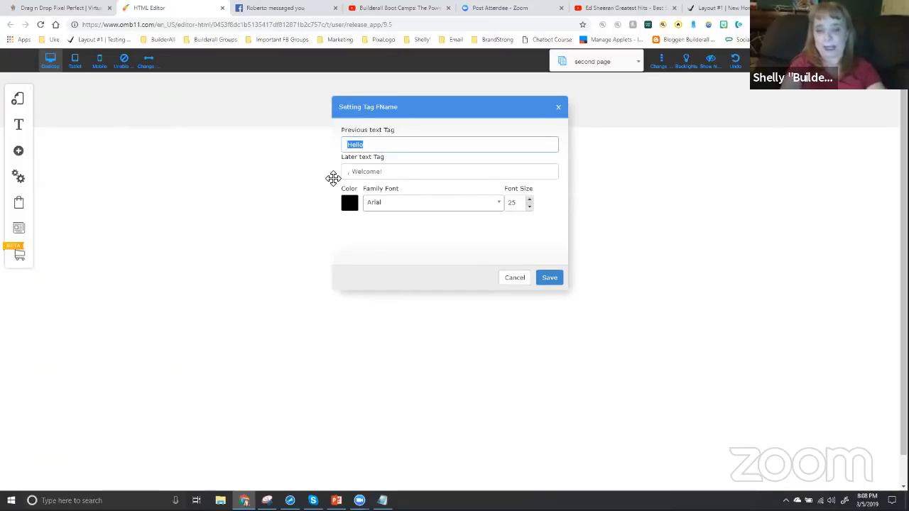
pyautogui.write('Howdy!!')
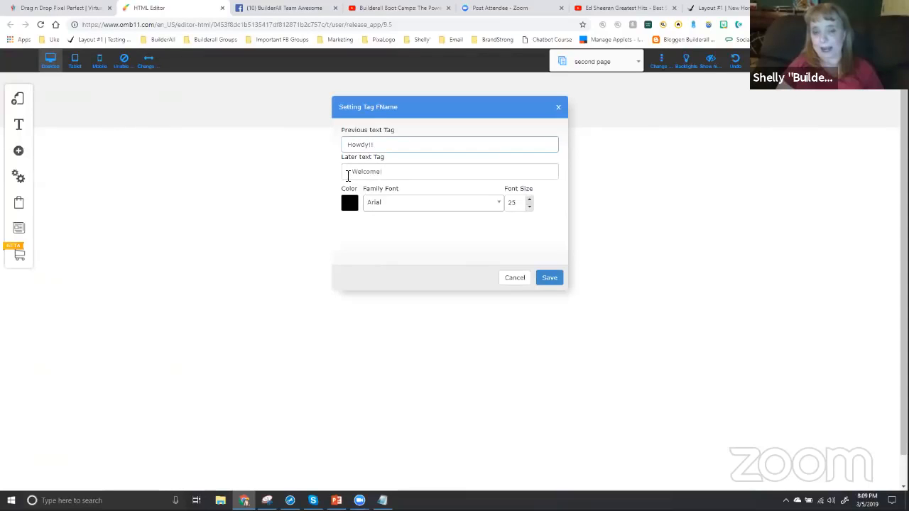
# Replace the text after the first-name tag with "We are so excited to have you on the Tuesday night training!!"
pyautogui.click(390, 172)
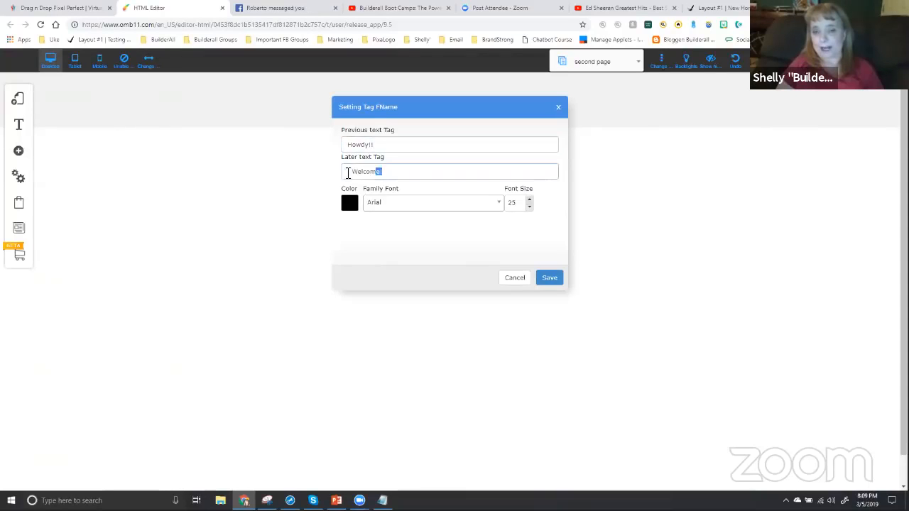
pyautogui.moveTo(390, 172); pyautogui.dragTo(345, 174)
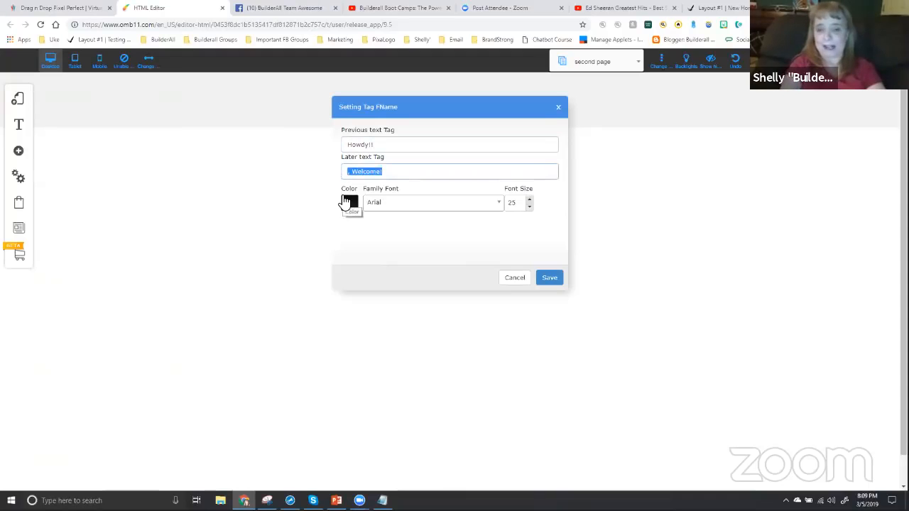
pyautogui.press('BackSpace')
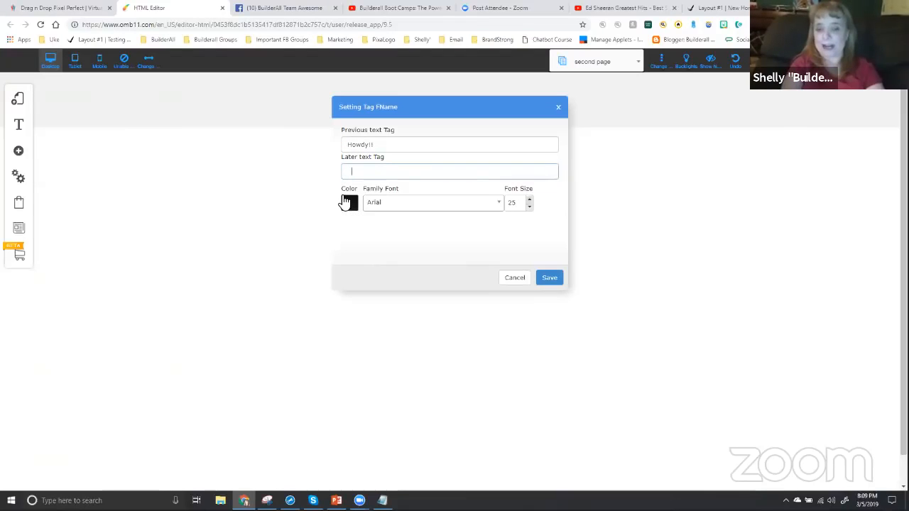
pyautogui.write('We are so')
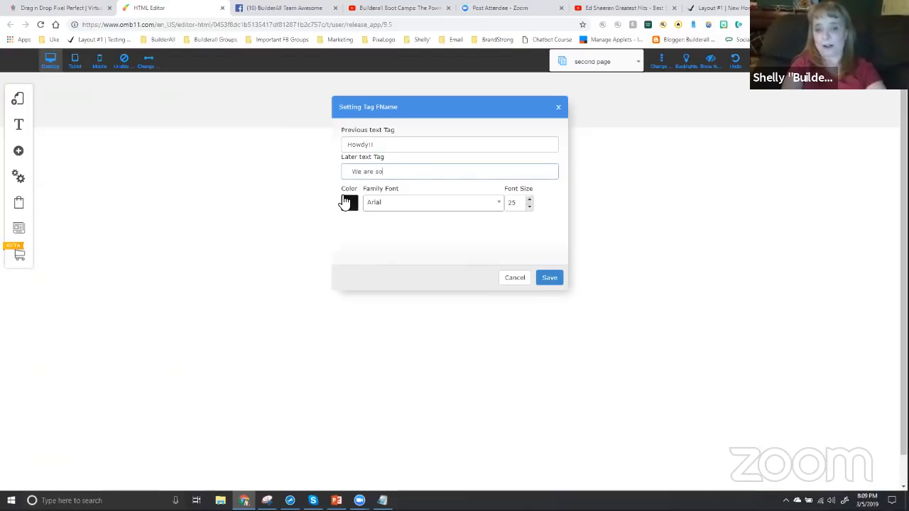
pyautogui.write(' excited to have yo')
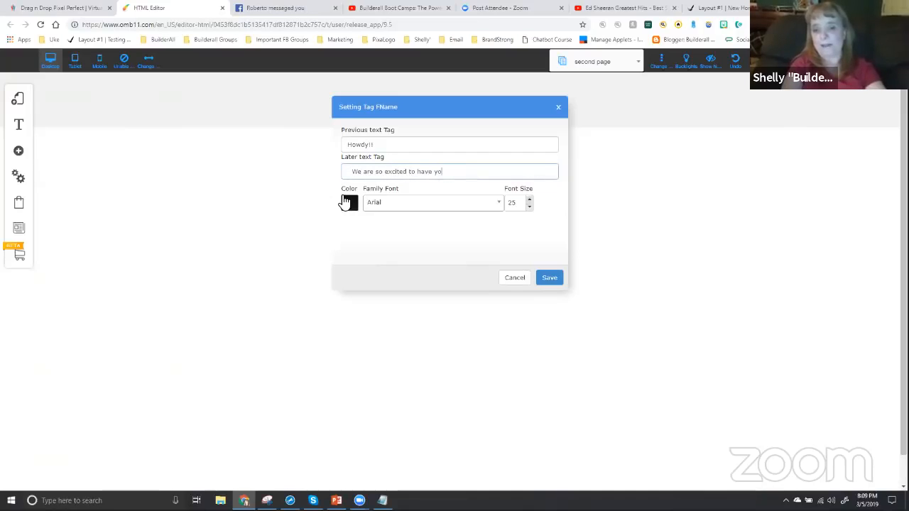
pyautogui.write('u on the')
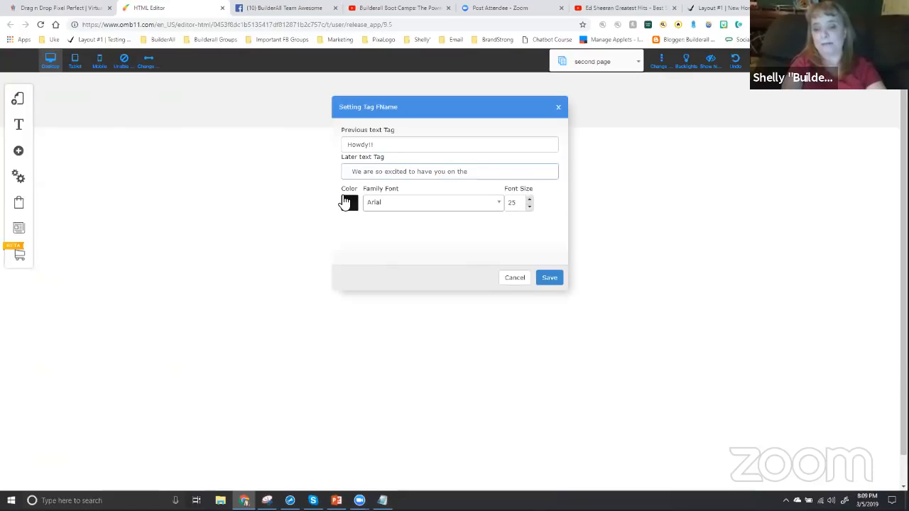
pyautogui.write(' Tuesday night t')
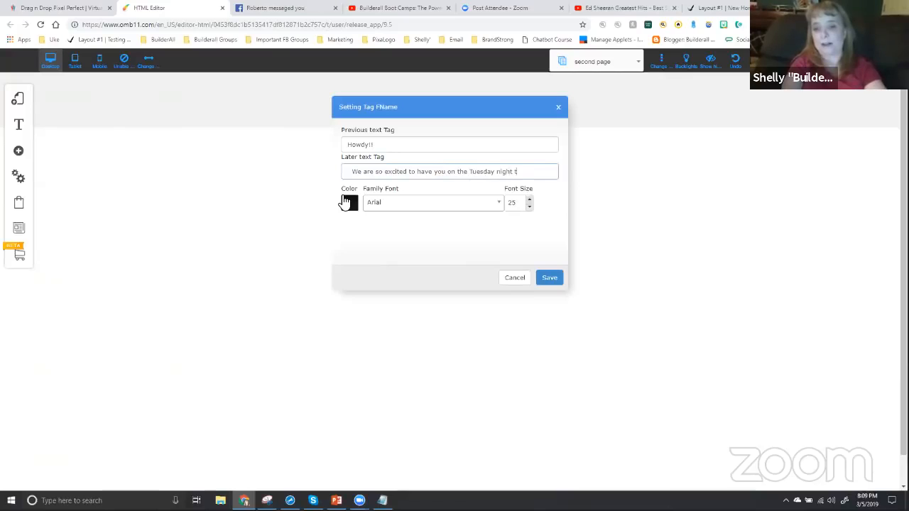
pyautogui.write('raining!!')
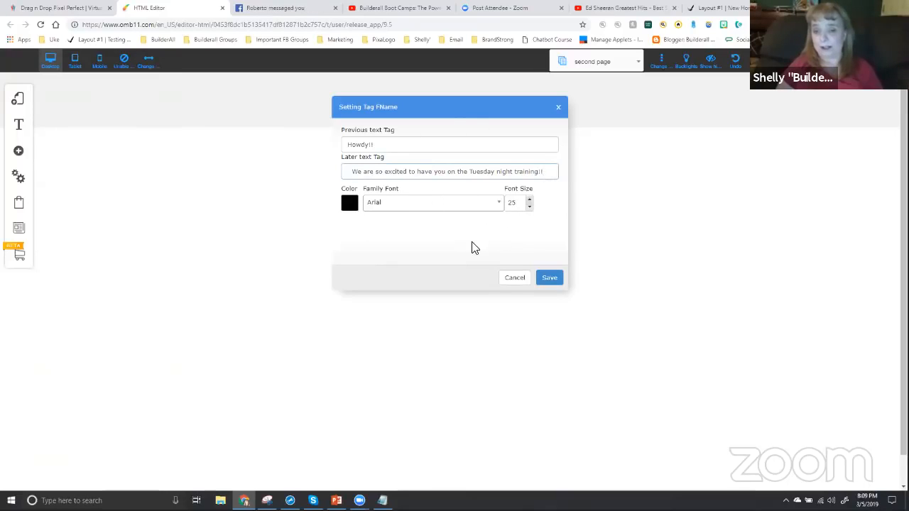
# Color the greeting dark blue, save its settings and move it to the upper middle of the page
pyautogui.click(349, 205)
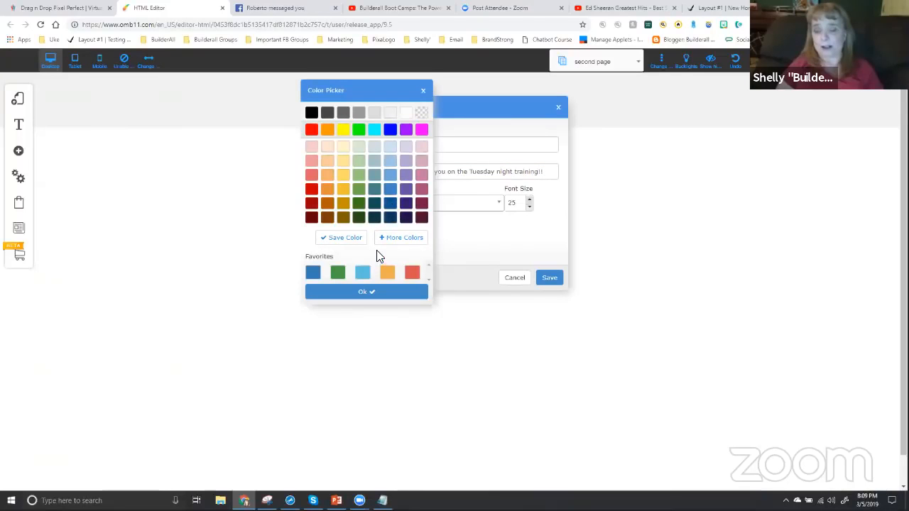
pyautogui.click(367, 291)
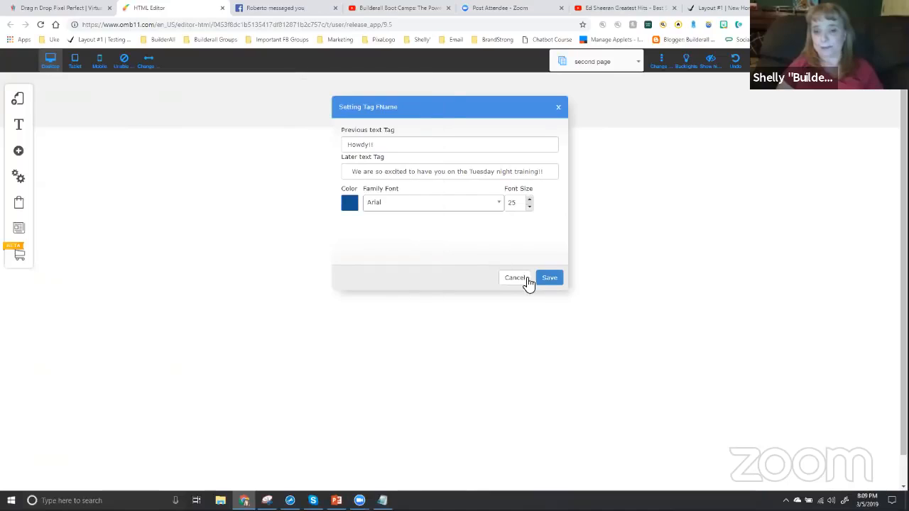
pyautogui.click(549, 279)
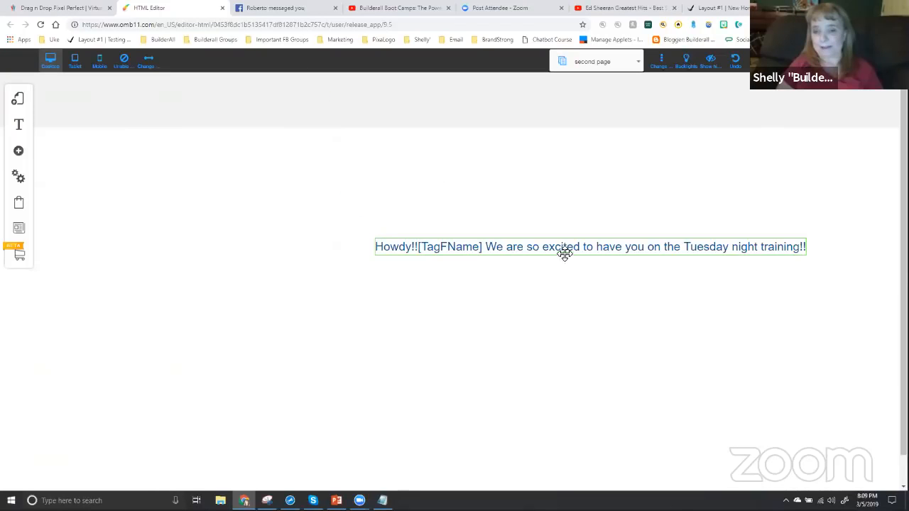
pyautogui.moveTo(564, 251); pyautogui.dragTo(434, 180)
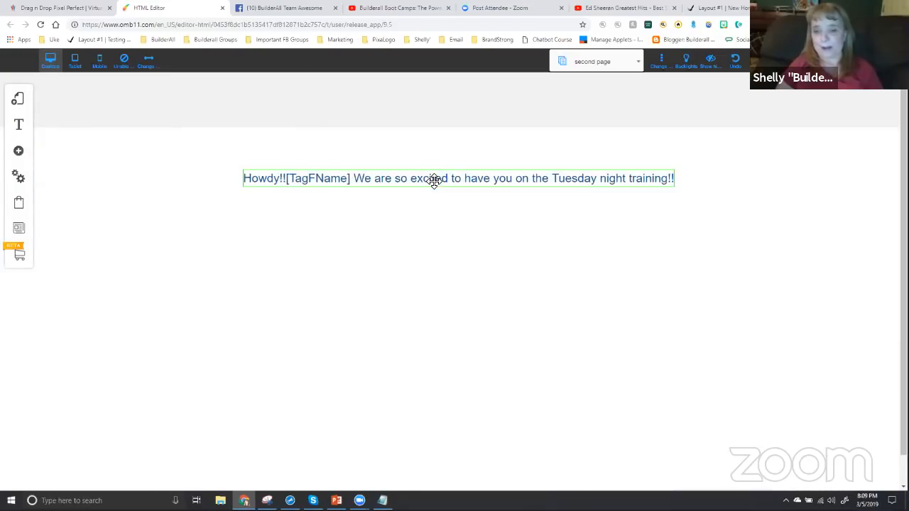
# Center the first-name greeting element horizontally on the second page and save the site changes
pyautogui.click(436, 172)
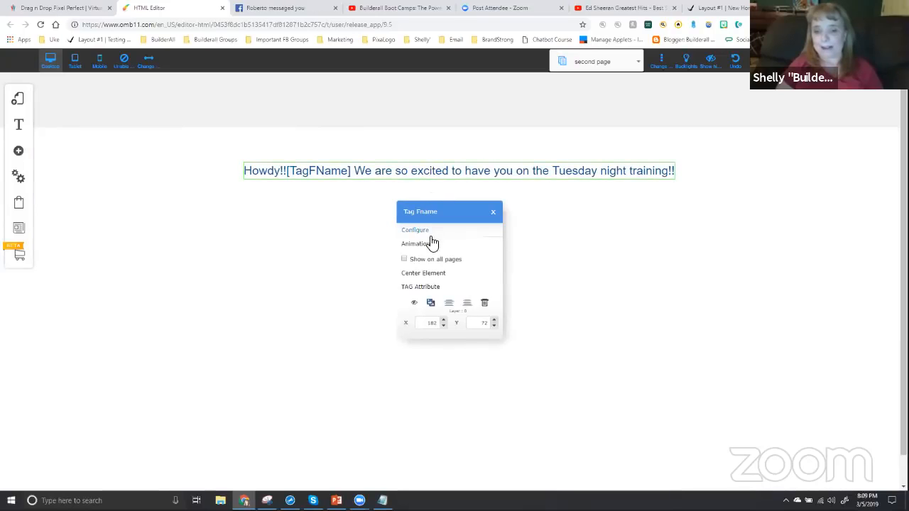
pyautogui.click(425, 272)
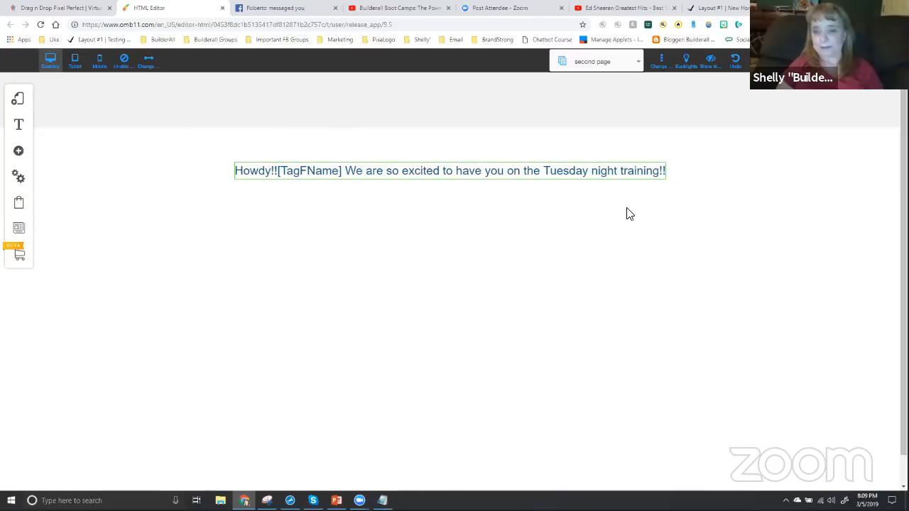
pyautogui.click(785, 61)
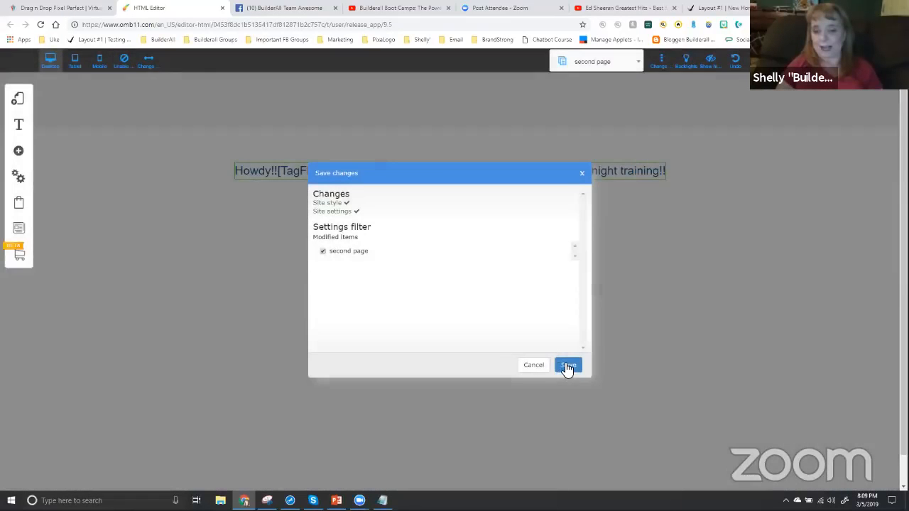
pyautogui.click(567, 367)
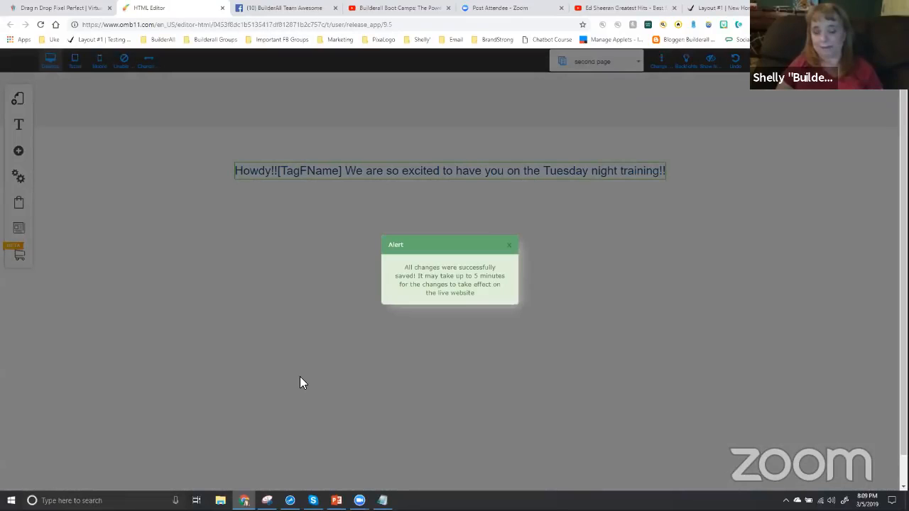
pyautogui.click(507, 245)
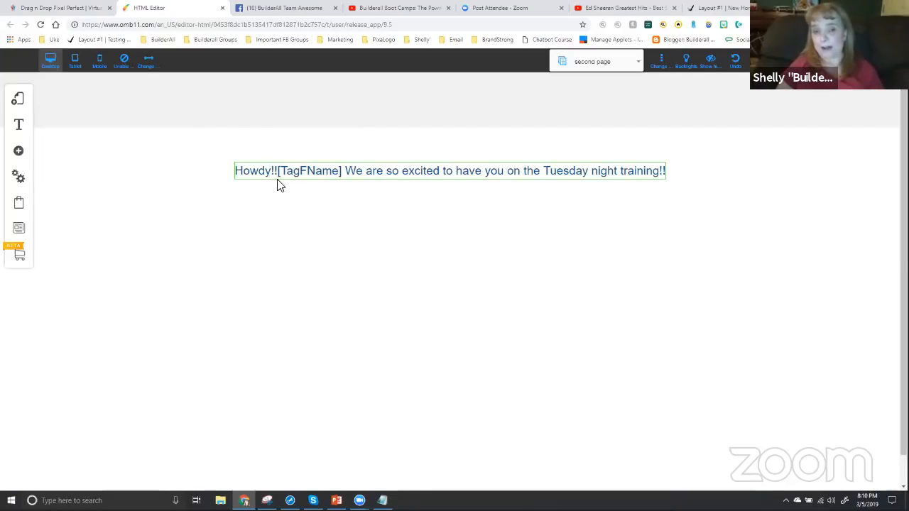
# Add a space after "Howdy!!" in the greeting's text before the tag and save the site changes
pyautogui.click(345, 178)
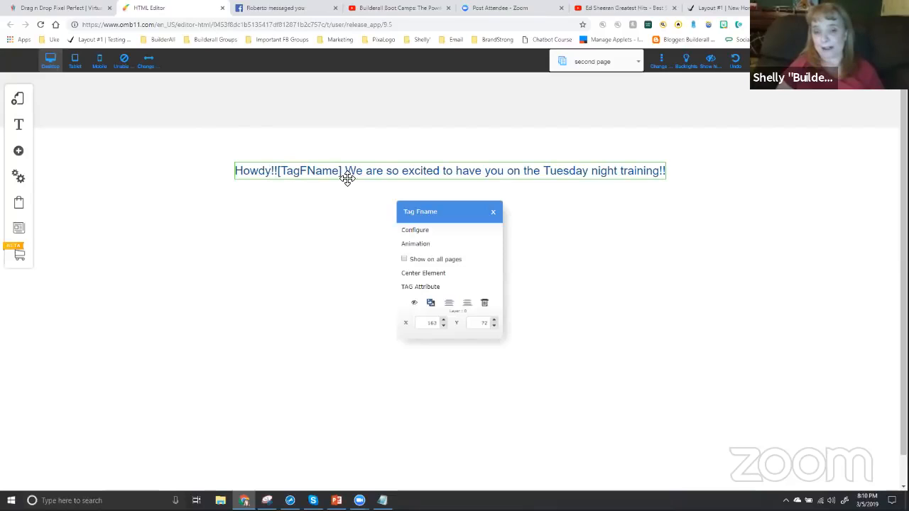
pyautogui.click(419, 230)
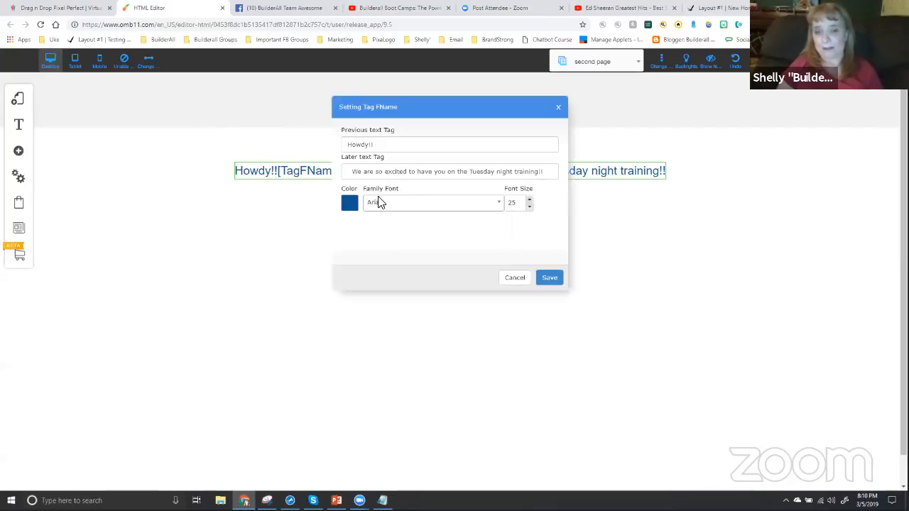
pyautogui.click(384, 144)
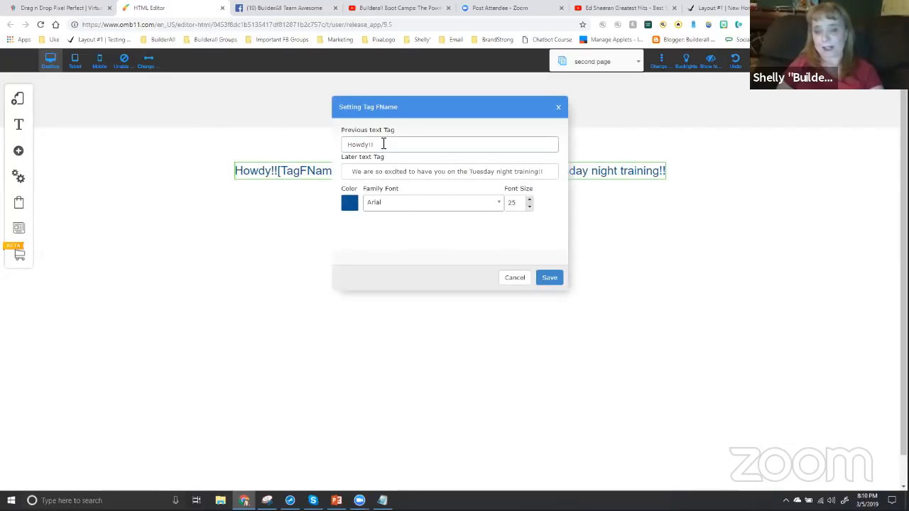
pyautogui.click(554, 278)
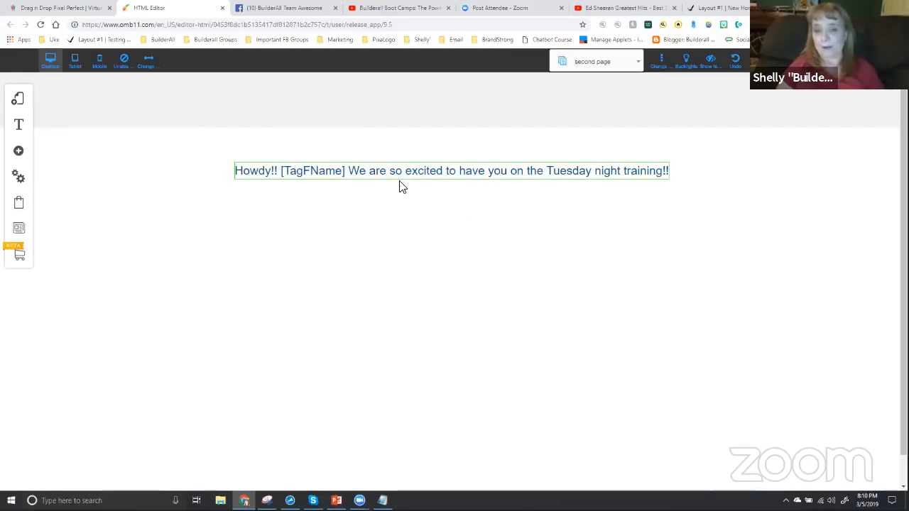
pyautogui.click(785, 61)
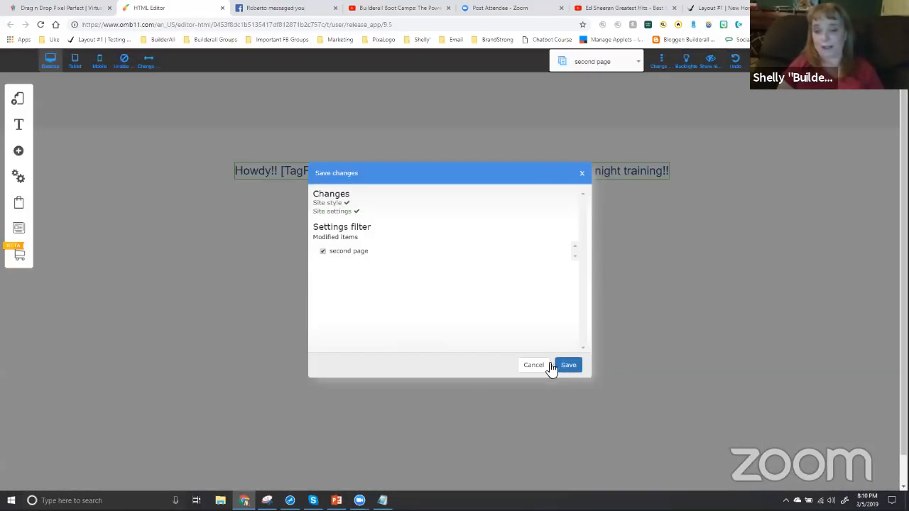
pyautogui.click(557, 365)
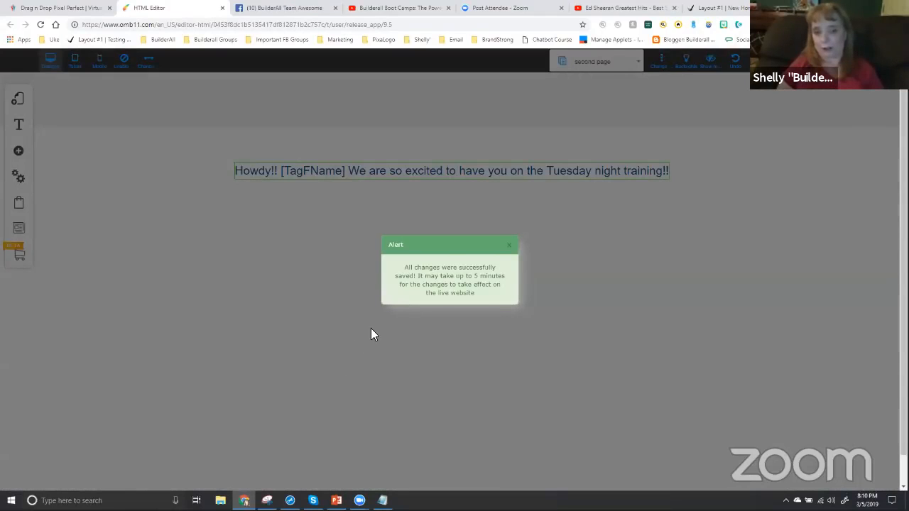
pyautogui.click(508, 245)
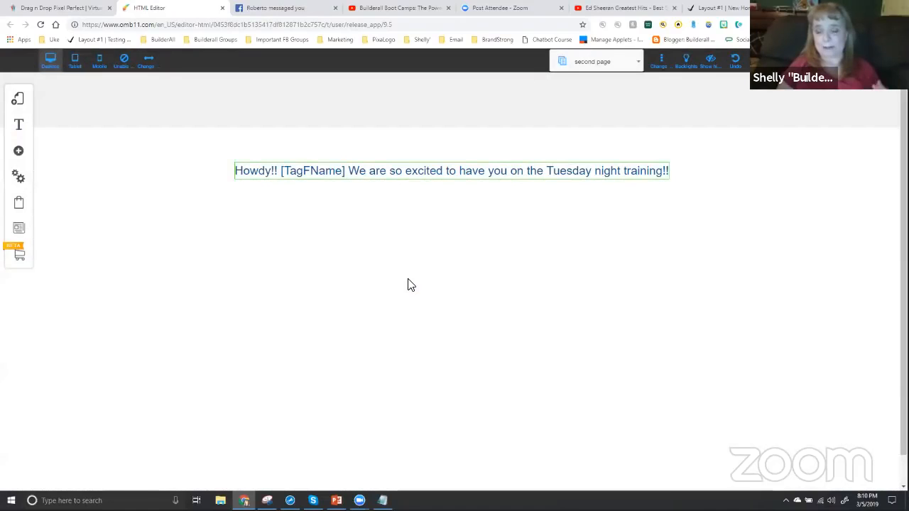
# Reload the live playground page and enter the subscriber's first name in the opt-in form
pyautogui.click(717, 9)
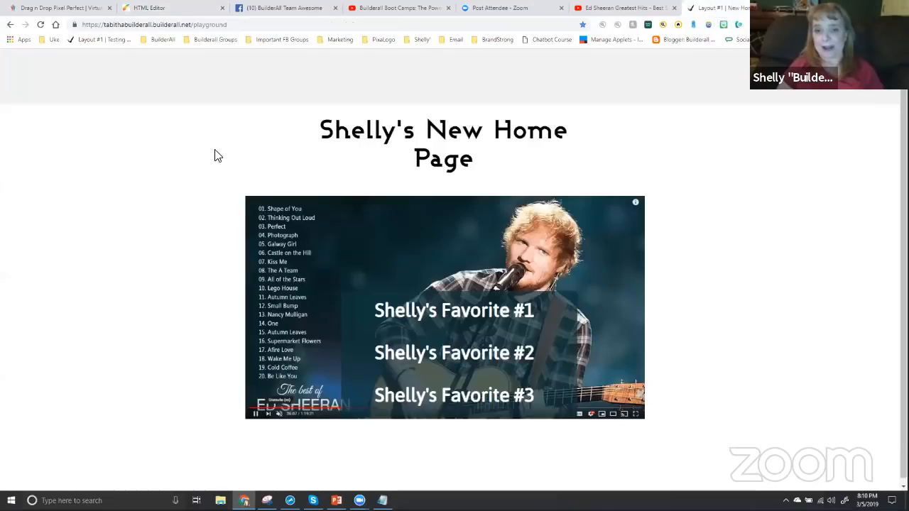
pyautogui.click(39, 26)
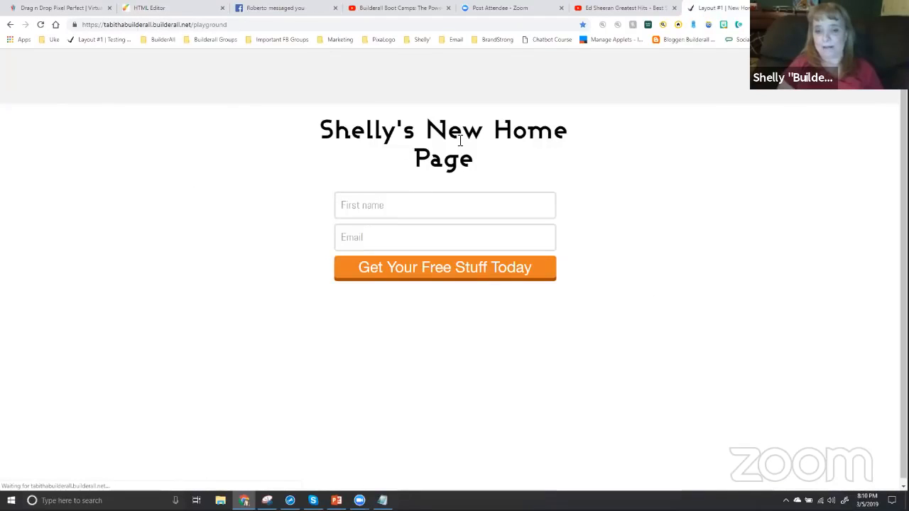
pyautogui.click(373, 206)
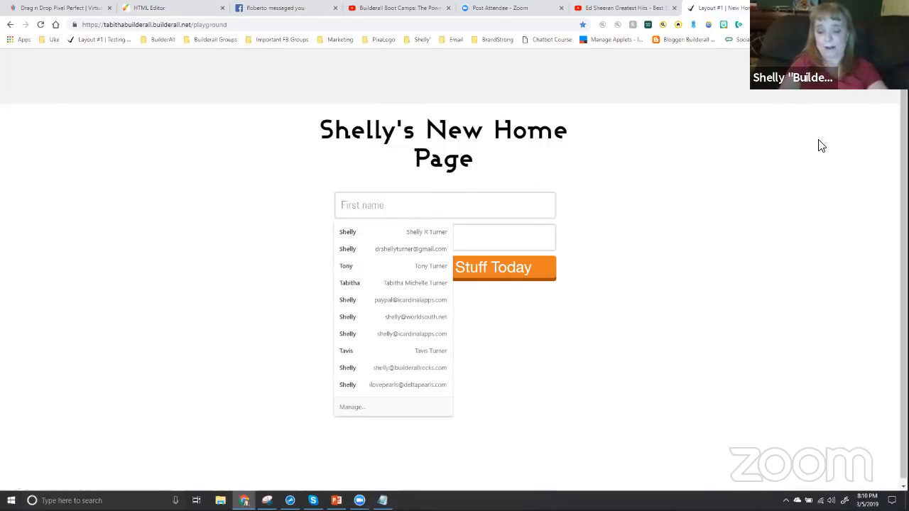
pyautogui.write('Shelly')
pyautogui.press('Tab')
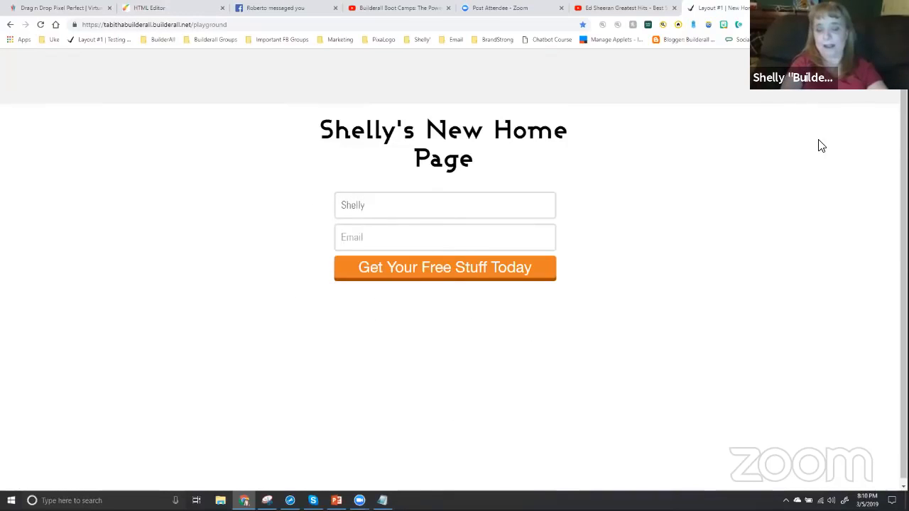
# Fill in the subscriber's email address and submit the opt-in form with "Get Your Free Stuff Today"
pyautogui.write('s')
pyautogui.press('BackSpace')
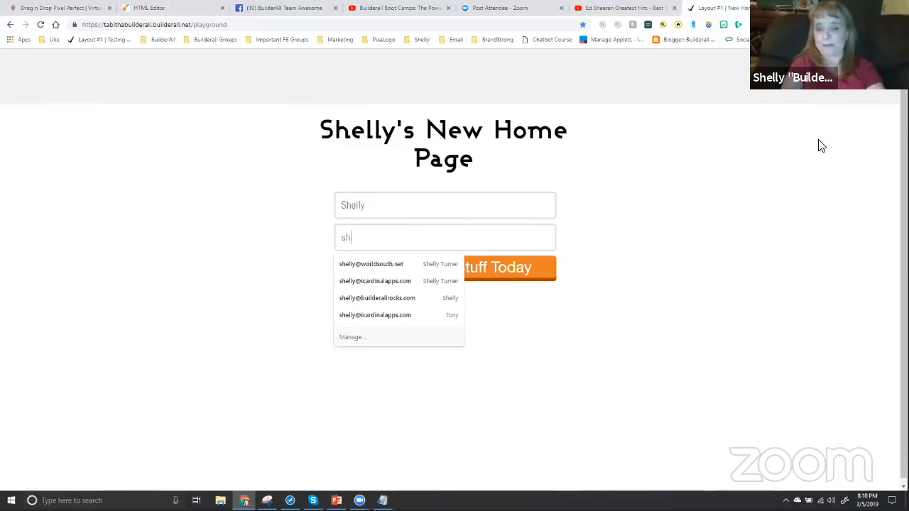
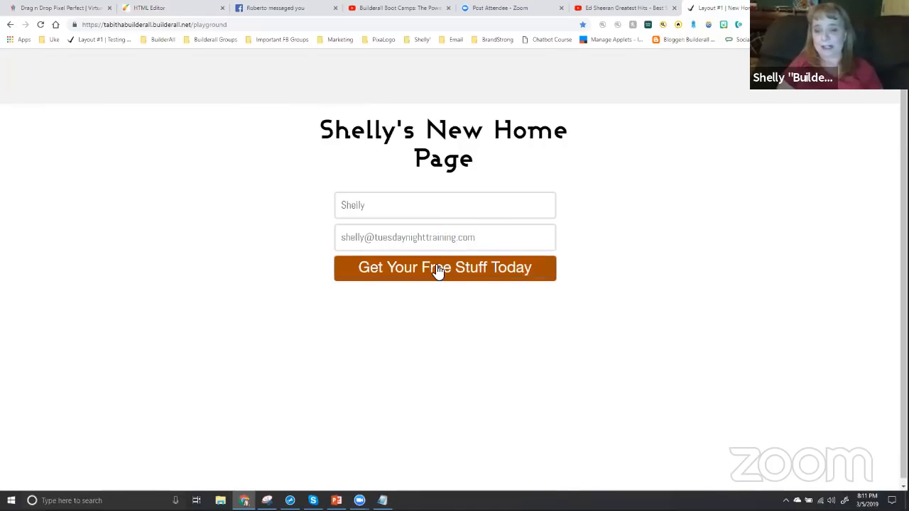
pyautogui.click(438, 270)
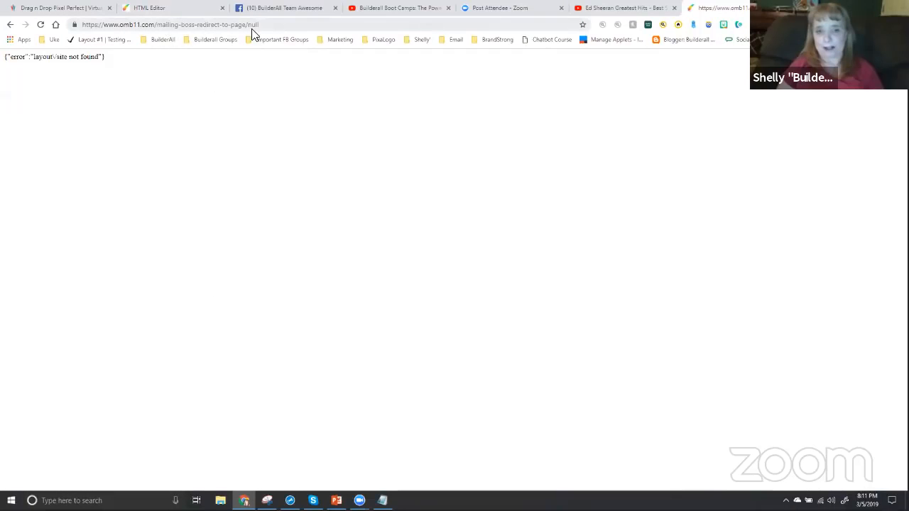
# Go back to the live opt-in page, return to the HTML Editor and open Layout #1's New Home Page
pyautogui.click(10, 24)
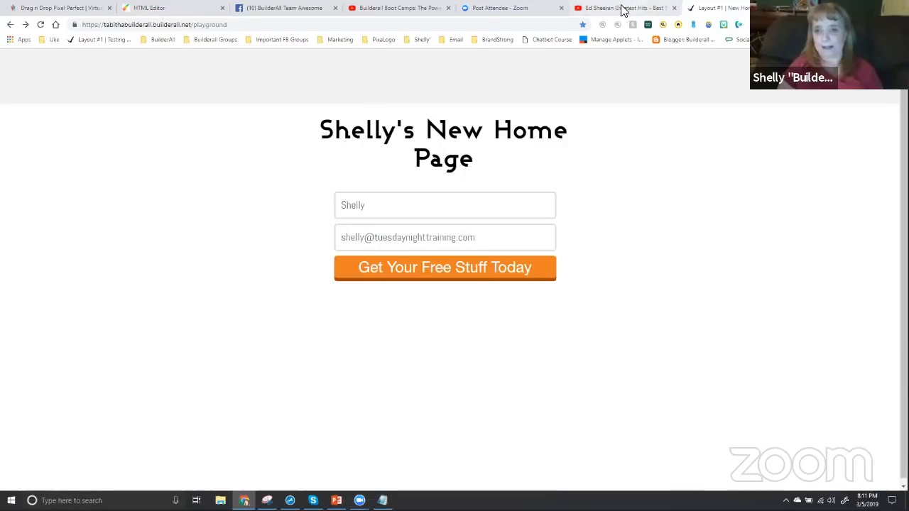
pyautogui.click(183, 15)
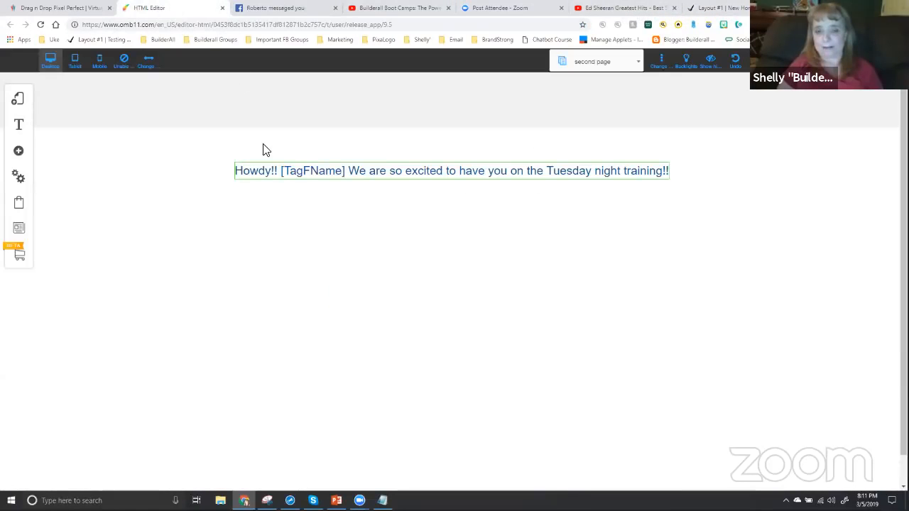
pyautogui.click(20, 102)
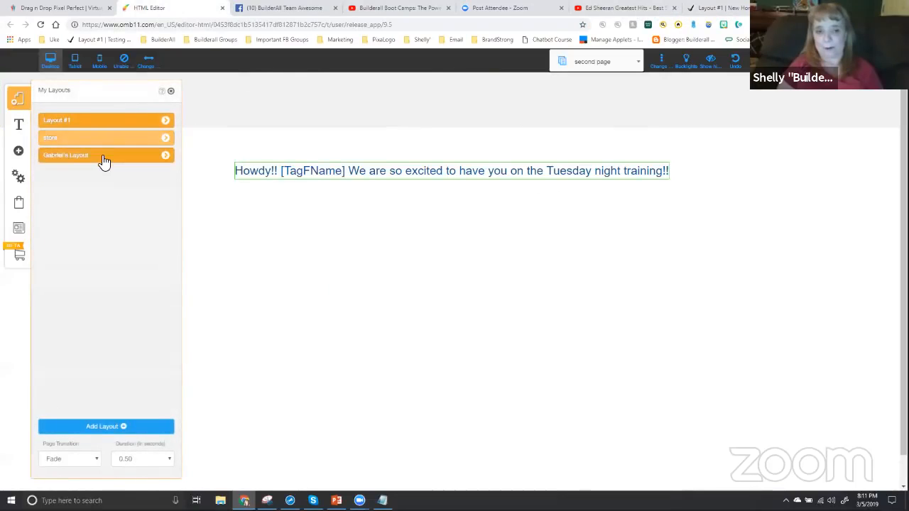
pyautogui.click(93, 123)
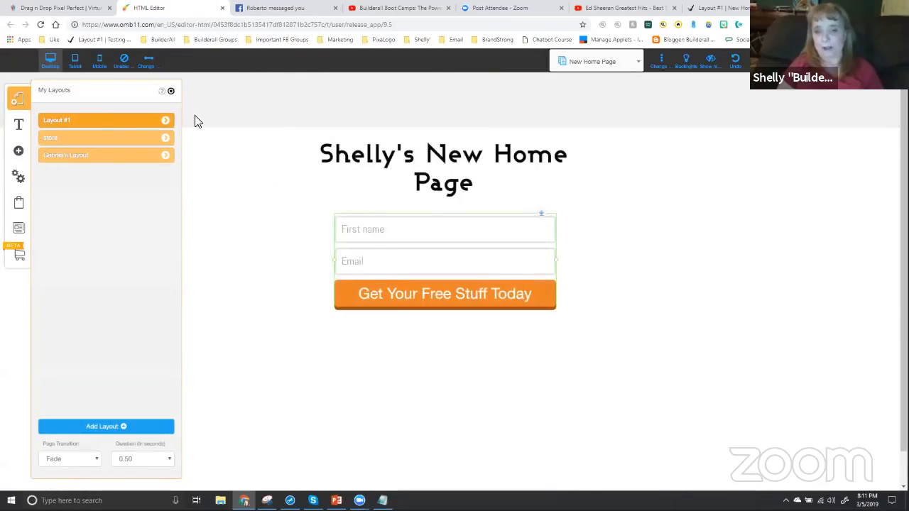
# Set the Pending subscribe redirect of the opt-in form's MailingBoss integration to the page "second page"
pyautogui.click(417, 231)
pyautogui.click(417, 175)
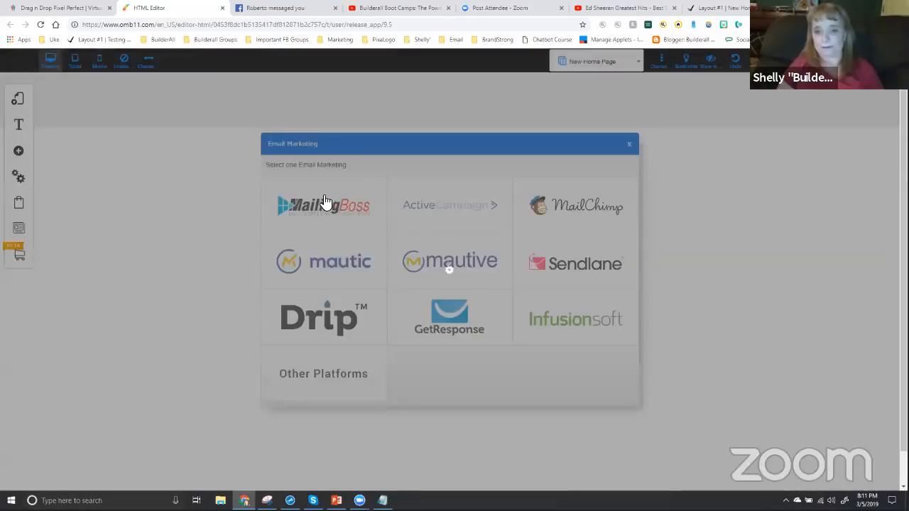
pyautogui.click(323, 203)
pyautogui.click(319, 189)
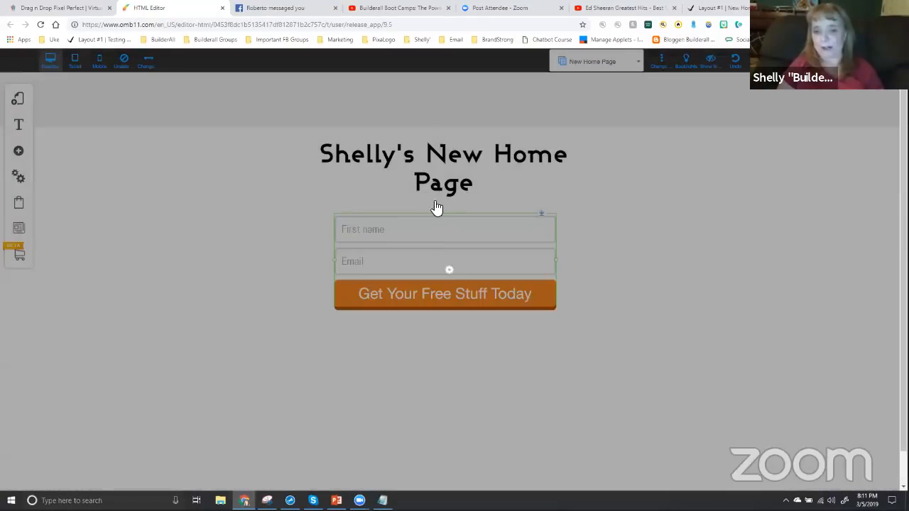
pyautogui.click(436, 208)
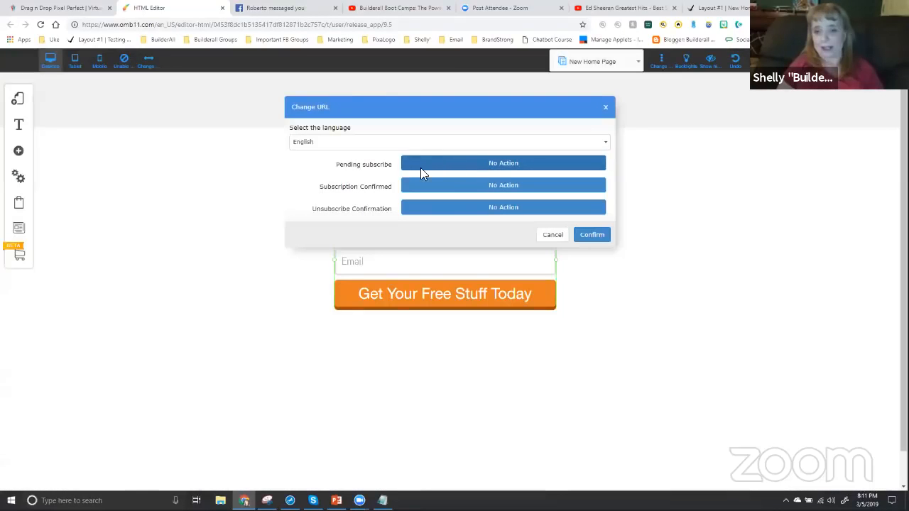
pyautogui.click(420, 167)
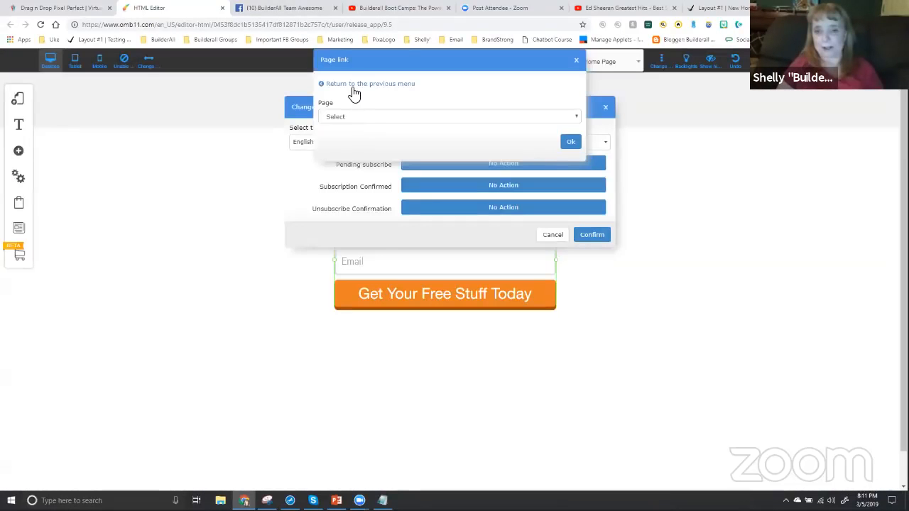
pyautogui.click(353, 87)
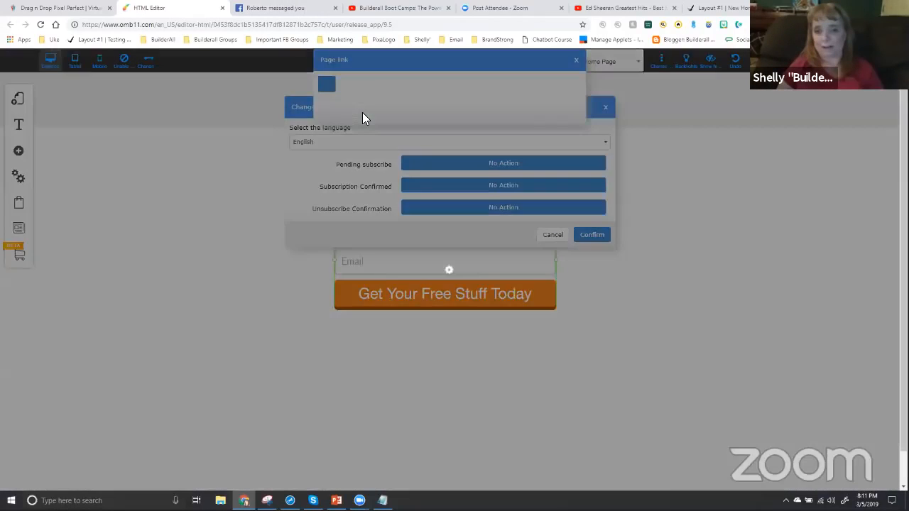
pyautogui.click(362, 112)
pyautogui.click(362, 118)
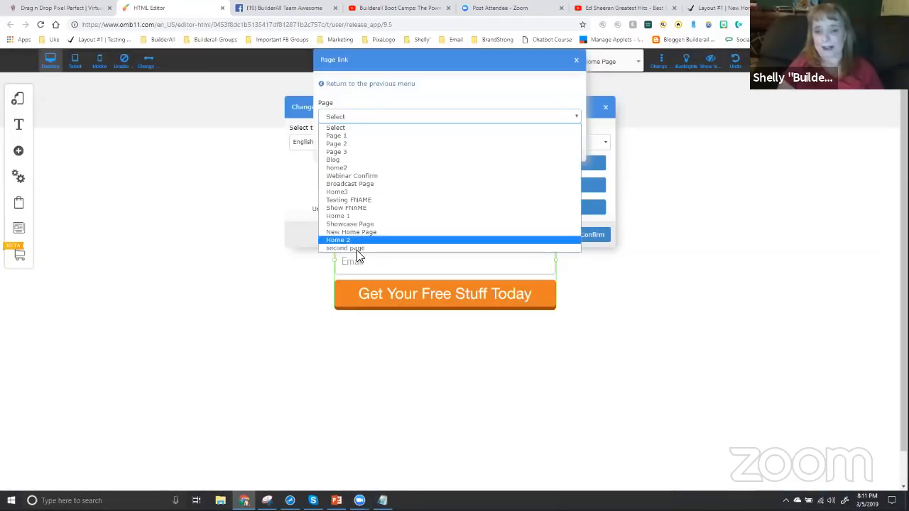
pyautogui.click(360, 246)
pyautogui.click(568, 144)
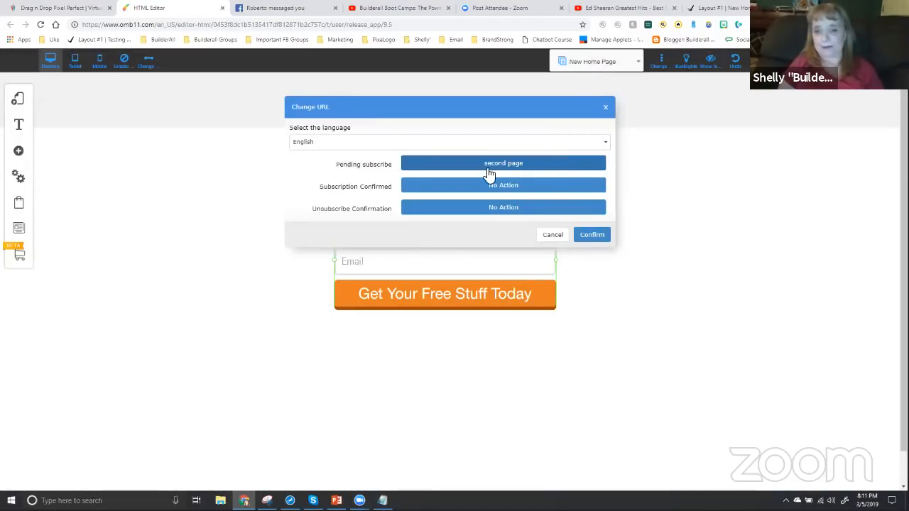
# Set the Subscription Confirmed redirect of the opt-in form to the page "second page" and confirm the URL changes
pyautogui.click(477, 189)
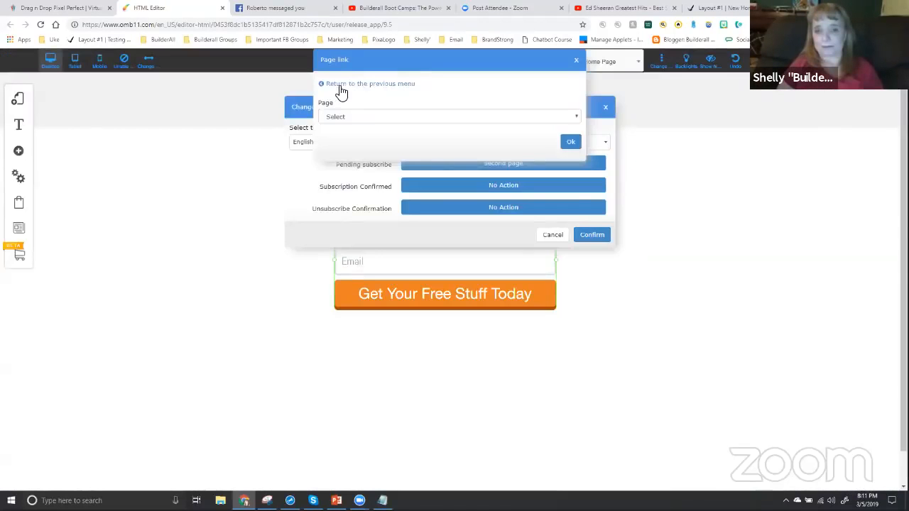
pyautogui.click(339, 84)
pyautogui.click(344, 83)
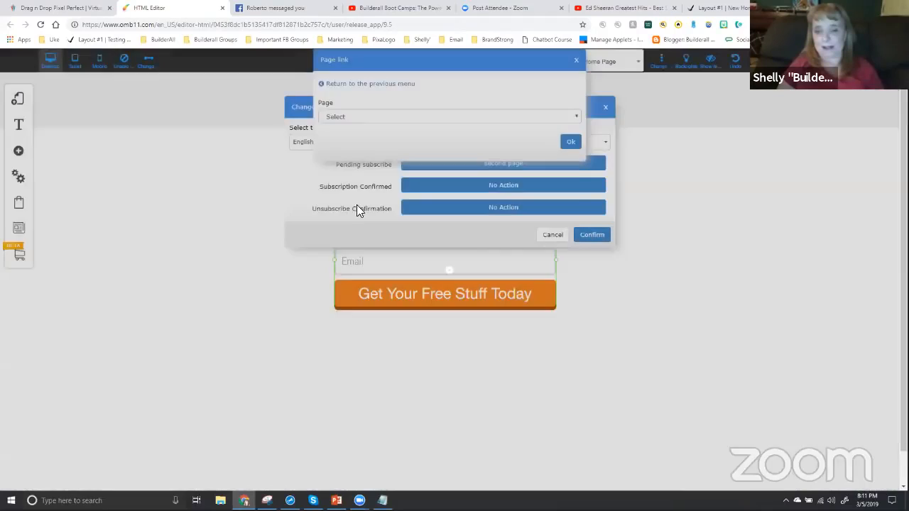
pyautogui.click(368, 116)
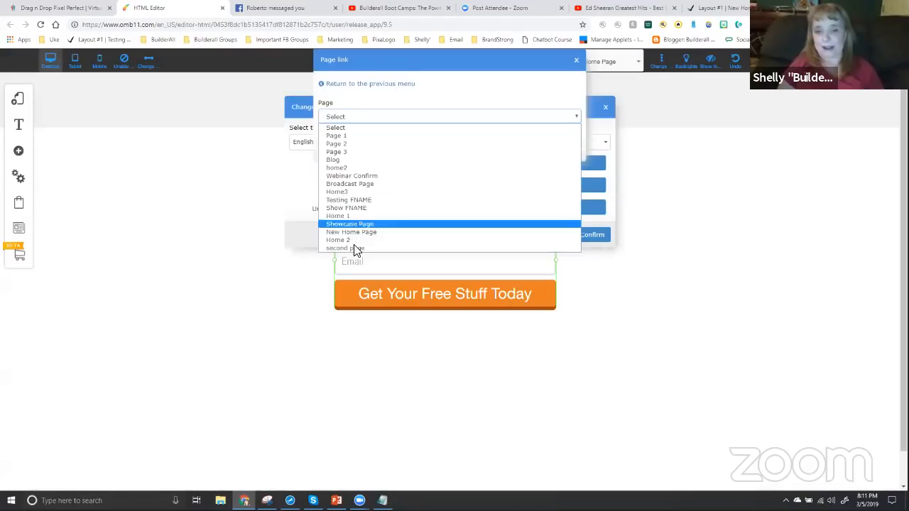
pyautogui.click(397, 241)
pyautogui.click(570, 144)
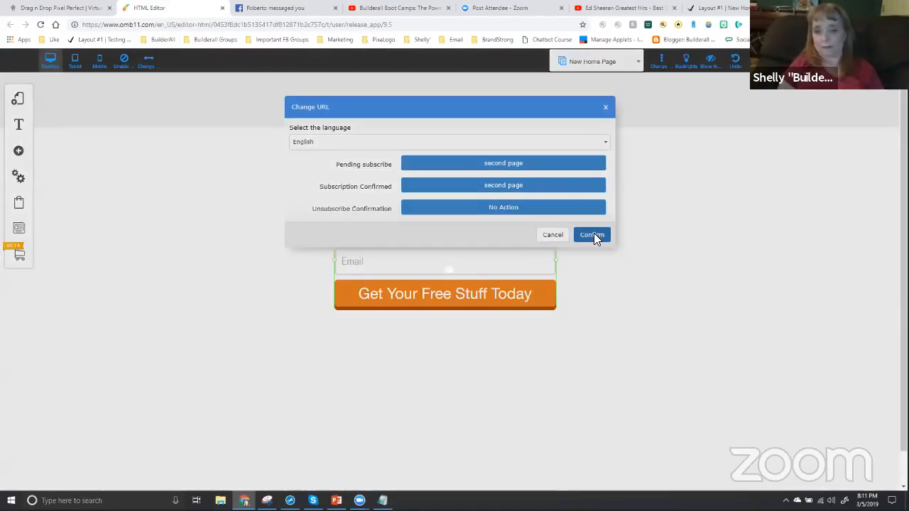
pyautogui.click(593, 234)
# Save the changes to the New Home Page and dismiss the alert
pyautogui.click(503, 303)
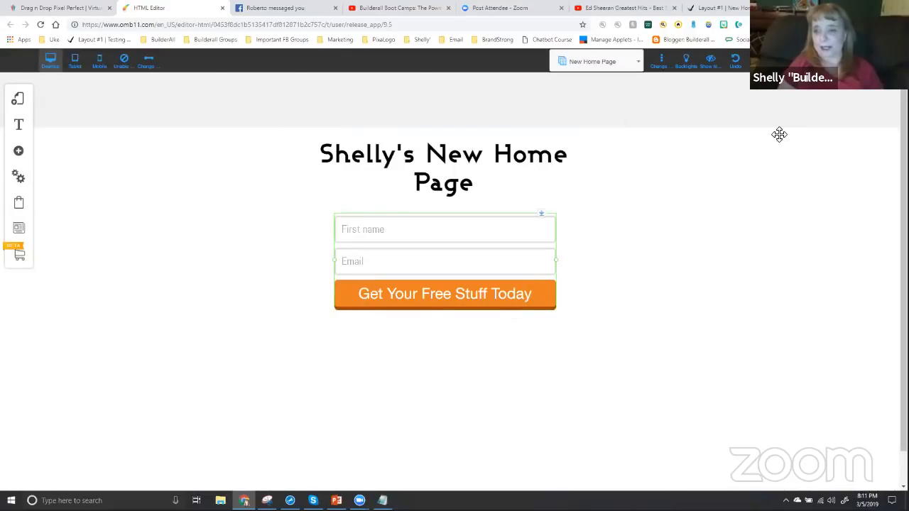
pyautogui.doubleClick(471, 295)
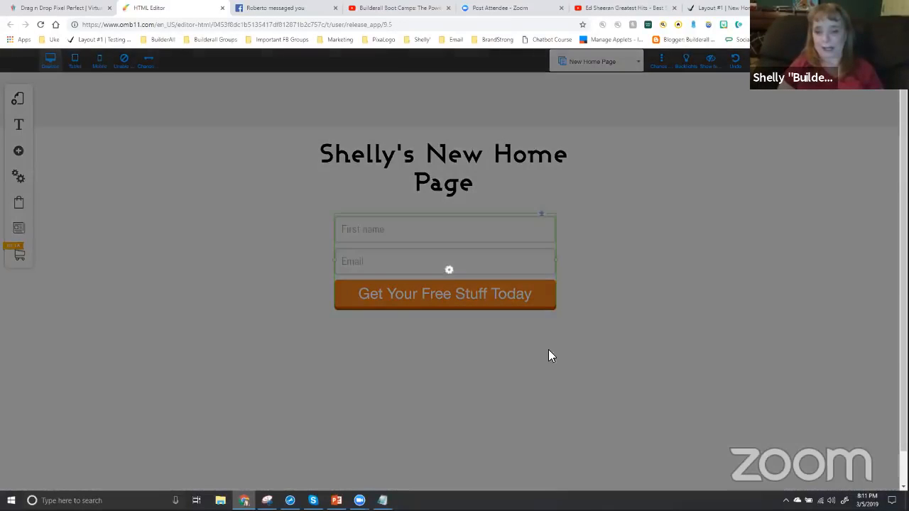
pyautogui.click(566, 368)
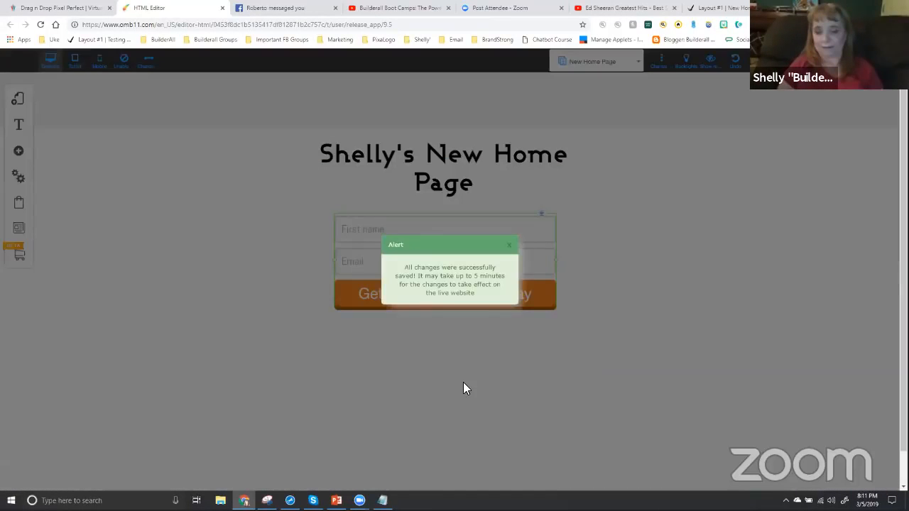
pyautogui.click(509, 245)
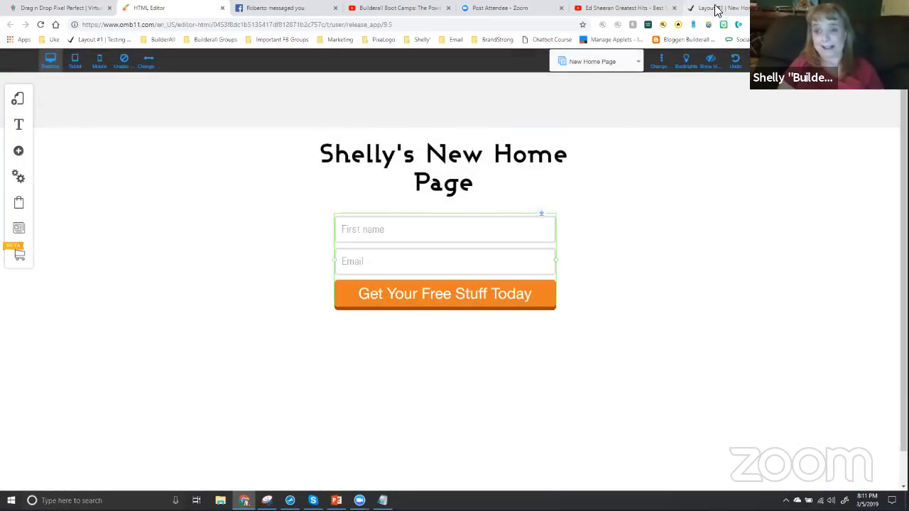
# Switch to the live playground page, reload it and enter the subscriber's first name in the opt-in form
pyautogui.click(717, 10)
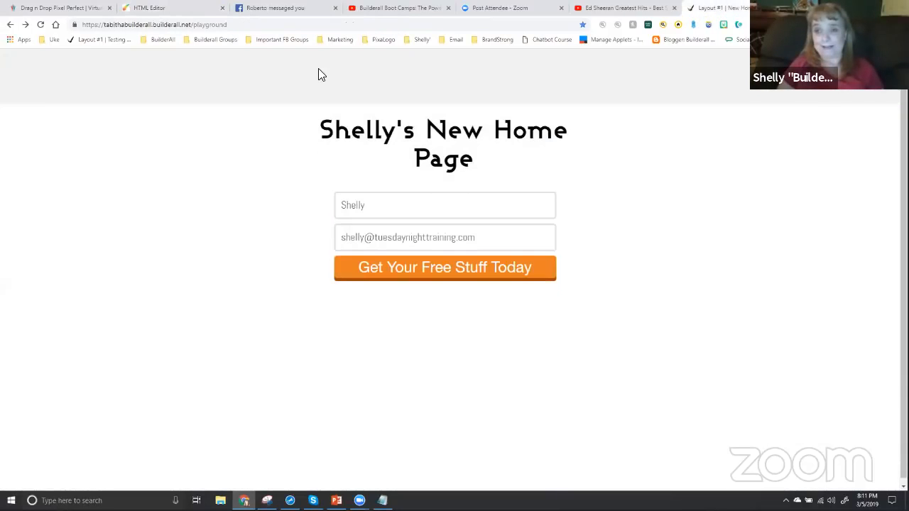
pyautogui.click(40, 25)
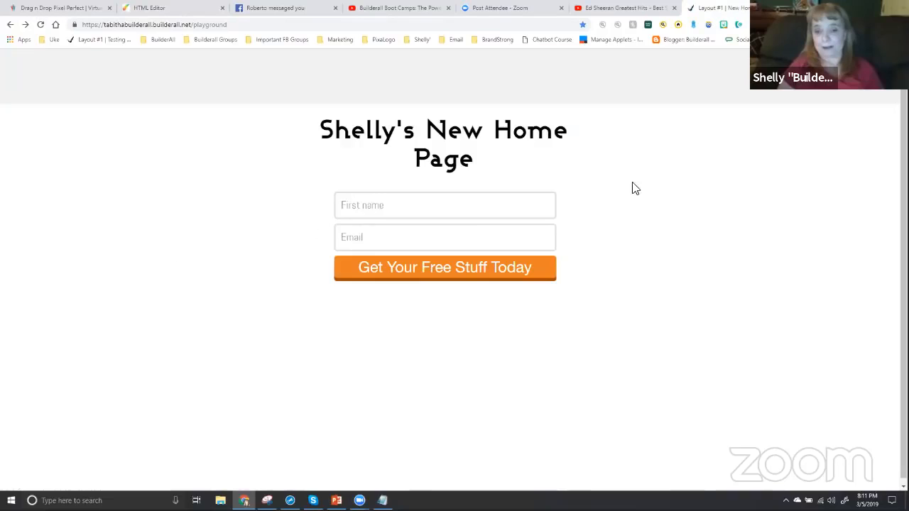
pyautogui.click(476, 213)
pyautogui.write('Shell')
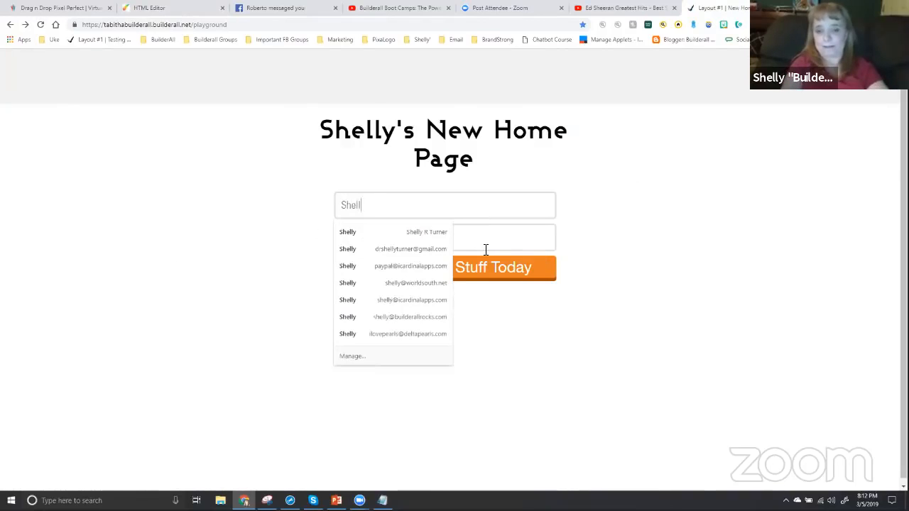
pyautogui.write('y')
# Fill in a new subscriber email address, submit the opt-in form and highlight the first name in the resulting greeting
pyautogui.click(486, 249)
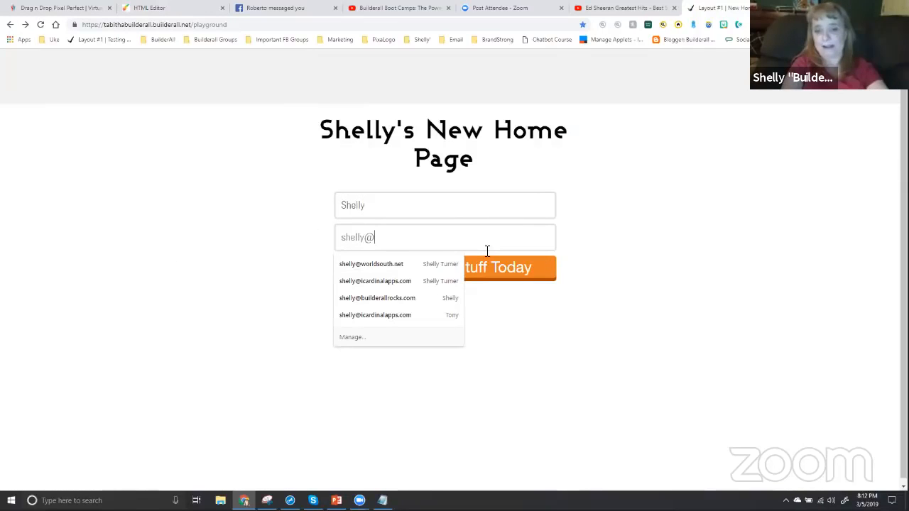
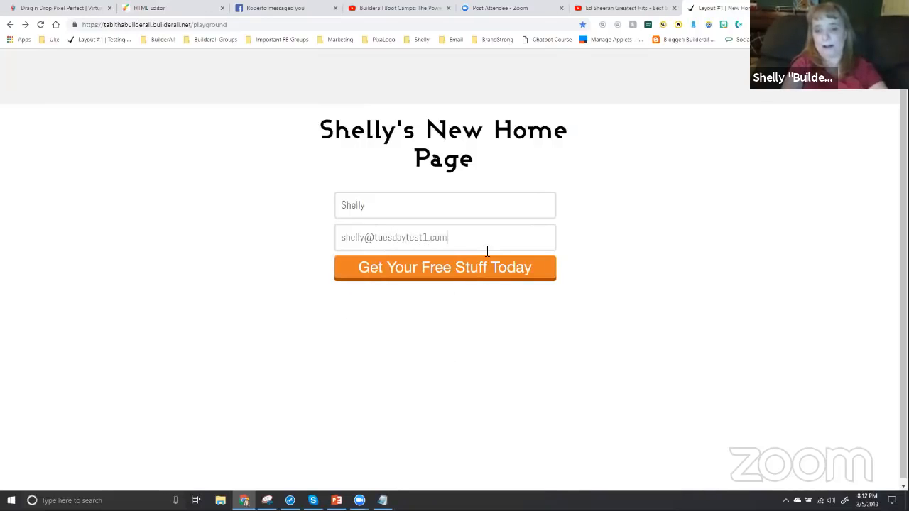
pyautogui.click(436, 267)
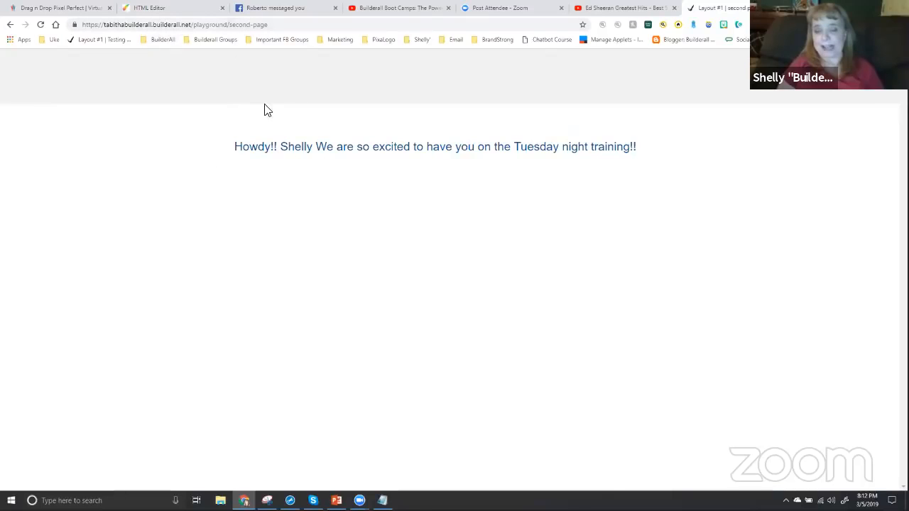
pyautogui.moveTo(297, 146); pyautogui.dragTo(312, 148)
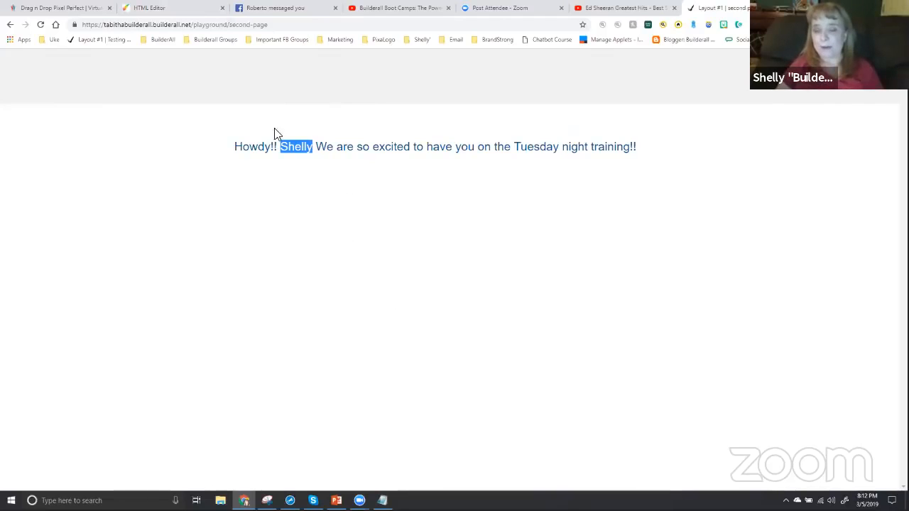
# Return to the HTML Editor and open Layout #1's "second page" for editing
pyautogui.click(184, 9)
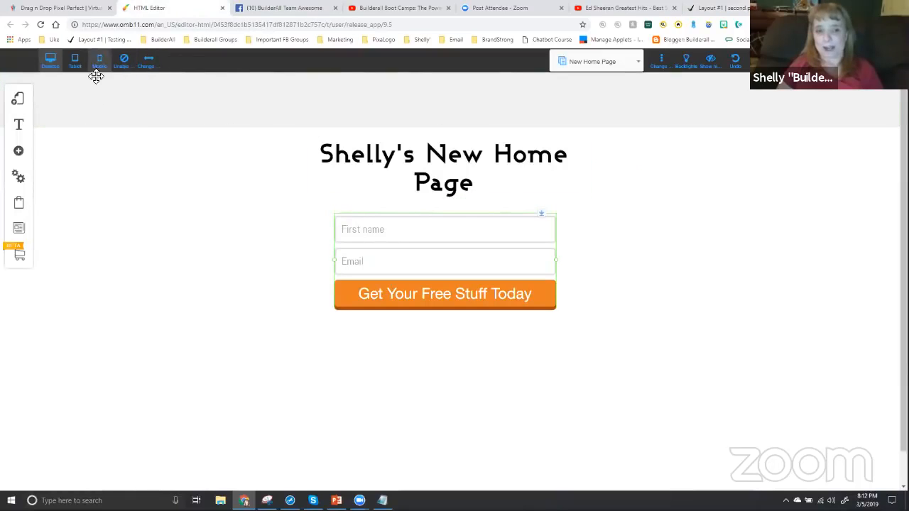
pyautogui.click(19, 101)
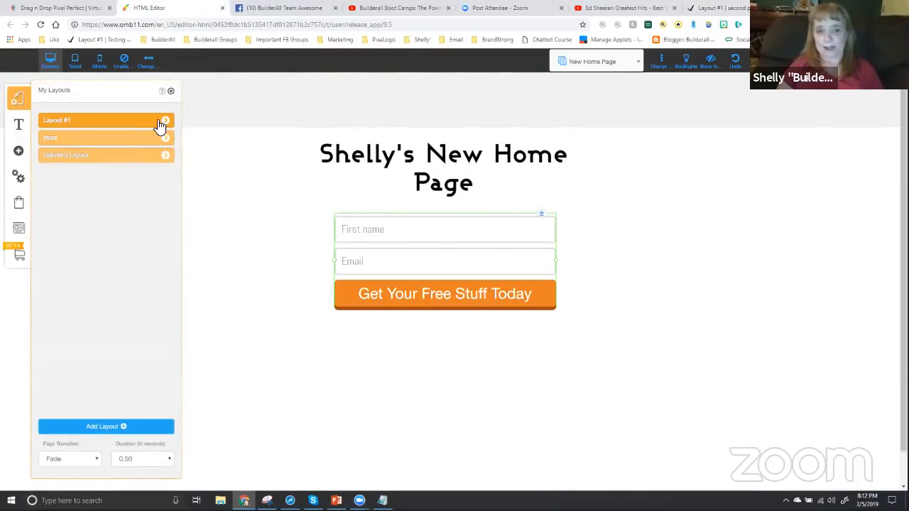
pyautogui.click(166, 121)
pyautogui.click(113, 409)
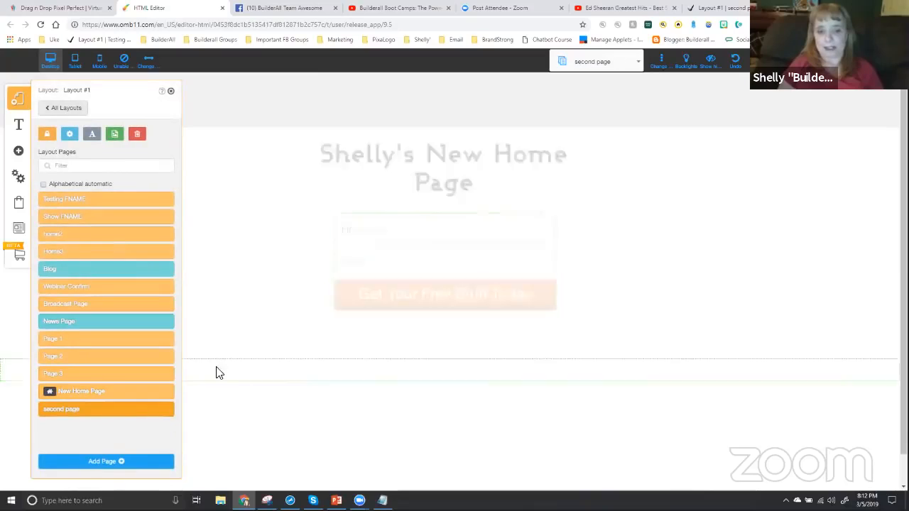
pyautogui.click(170, 91)
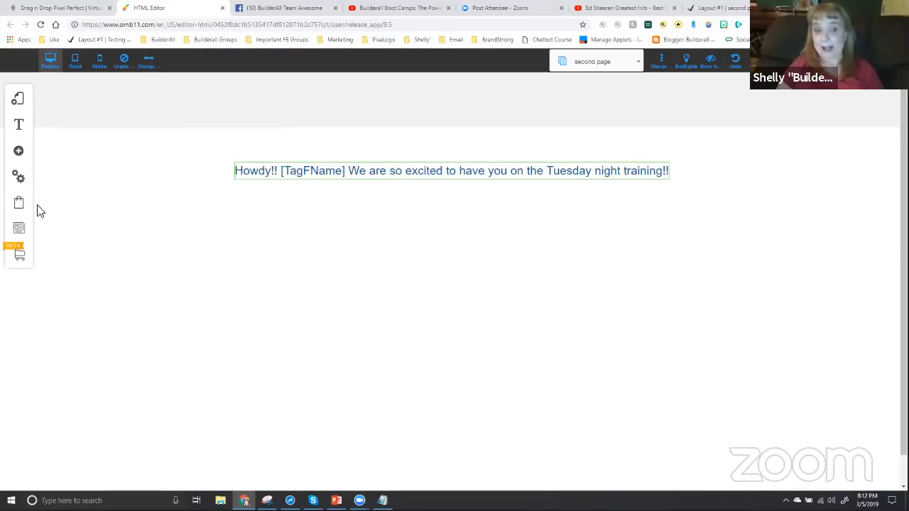
# Add a Copy Text element to the second page and position it beneath the greeting
pyautogui.click(19, 153)
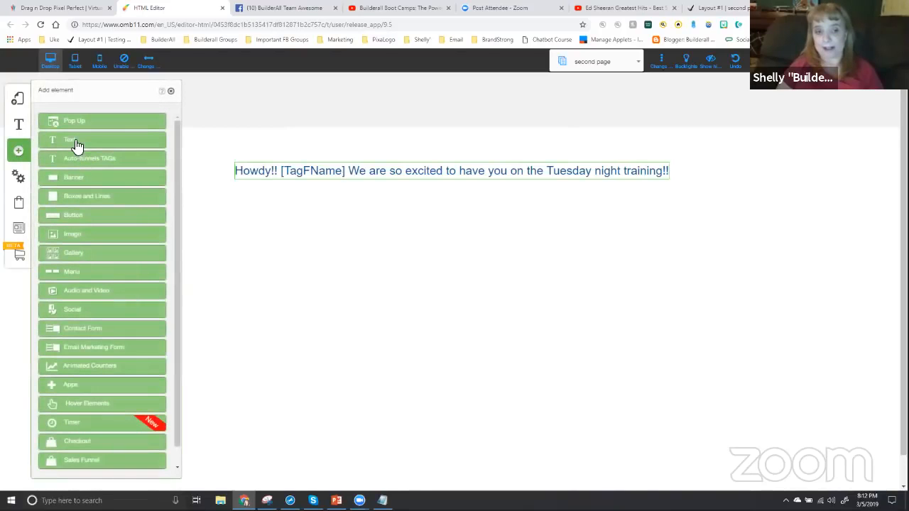
pyautogui.click(74, 147)
pyautogui.scroll(-2, 92, 396)
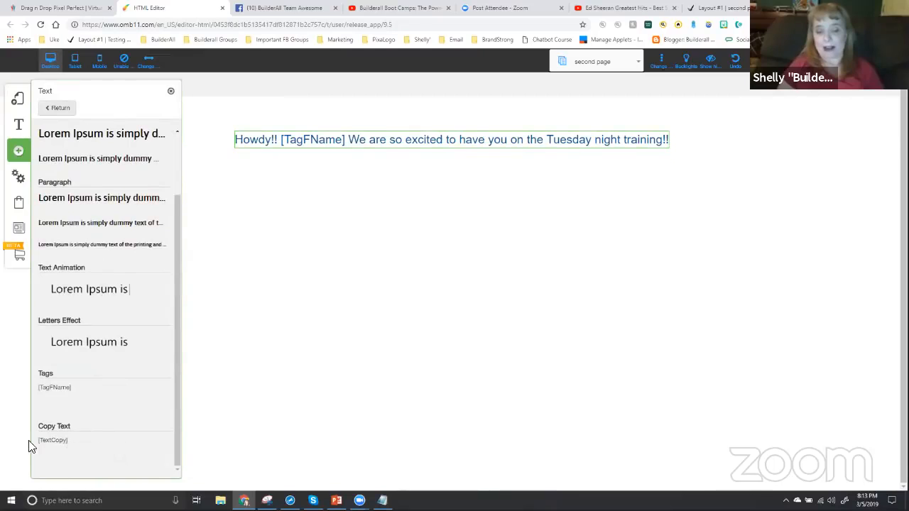
pyautogui.click(56, 444)
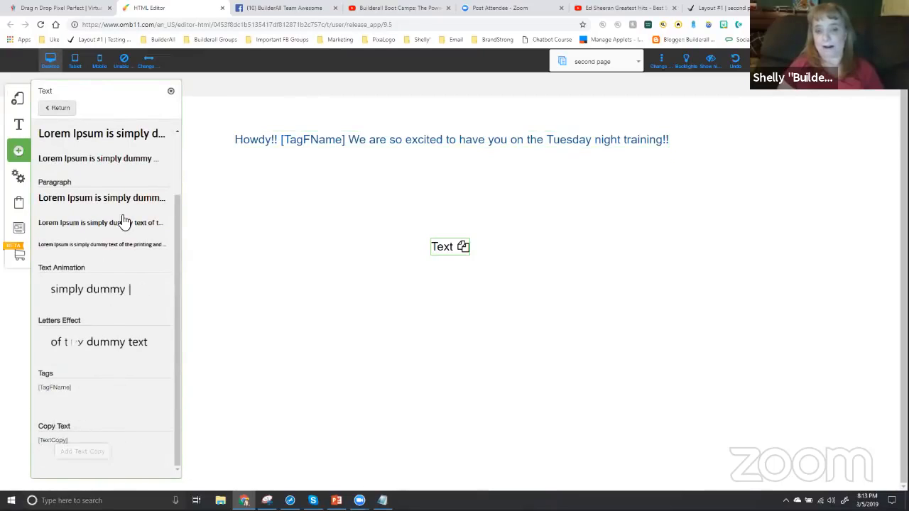
pyautogui.click(170, 94)
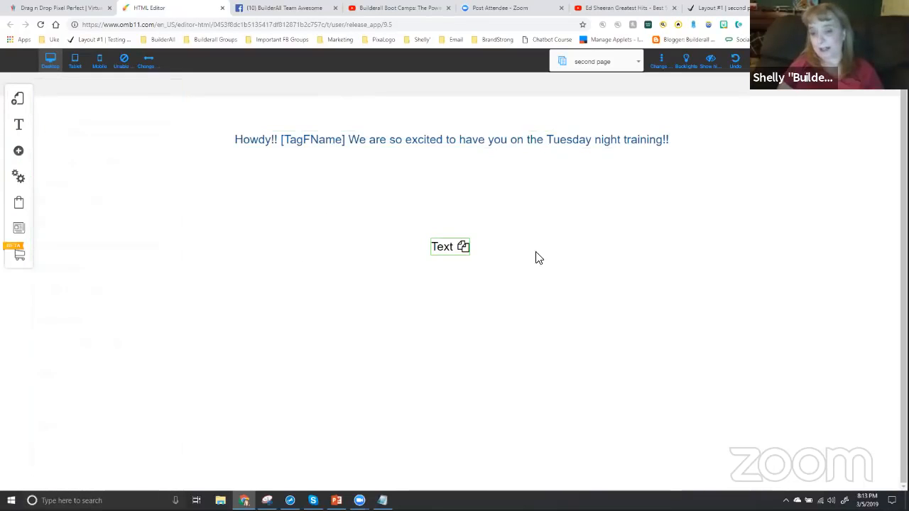
pyautogui.moveTo(452, 246); pyautogui.dragTo(447, 223)
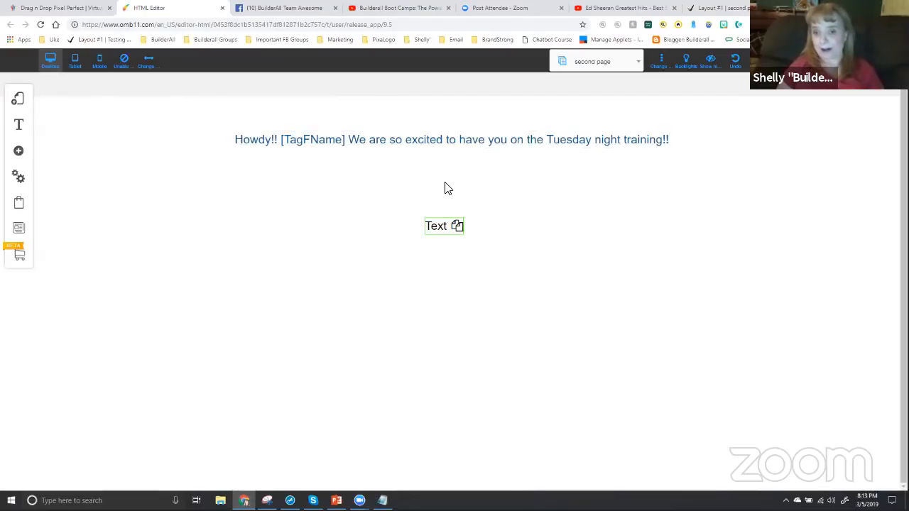
# Open the Copy Text element's configuration, and copy the web address of builderallbootcamps.com from a new browser tab
pyautogui.click(457, 225)
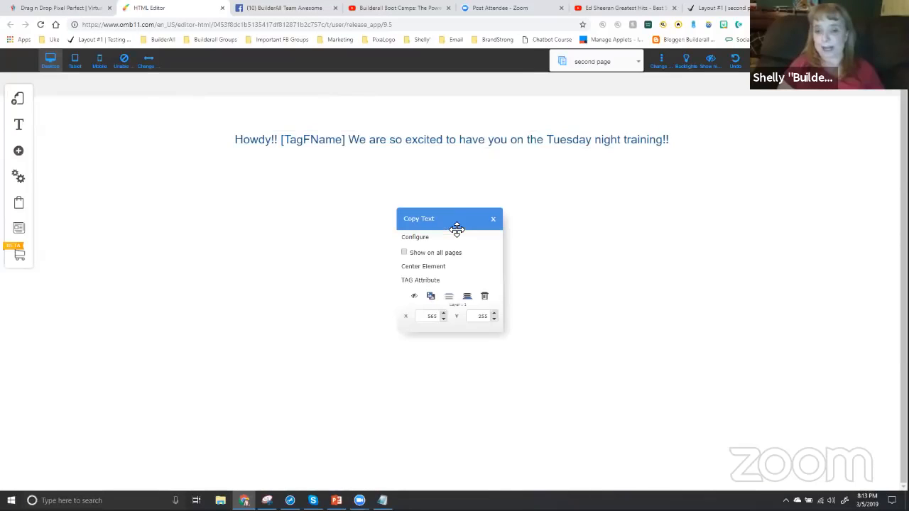
pyautogui.click(415, 237)
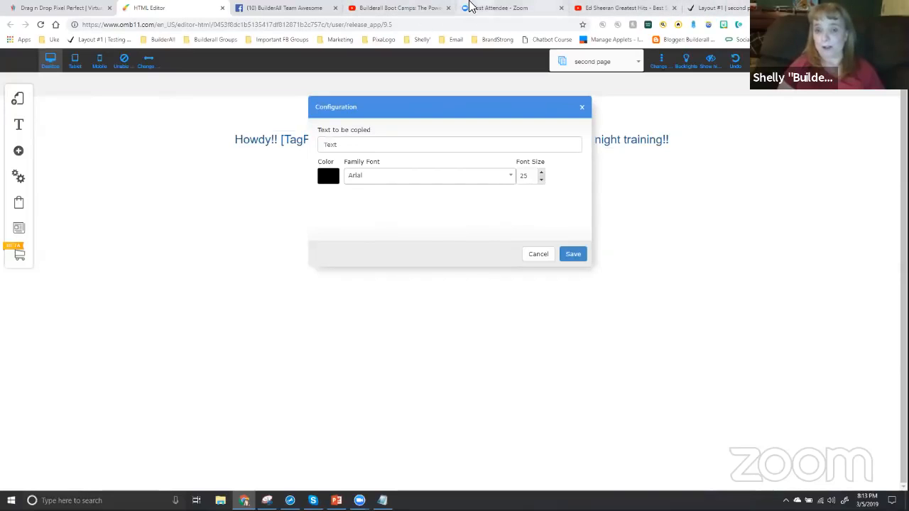
pyautogui.click(398, 8)
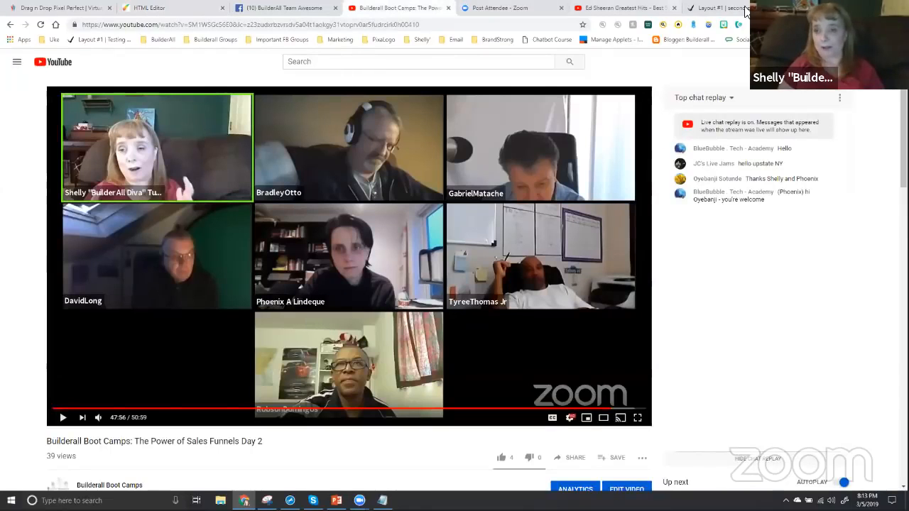
pyautogui.hotkey('ctrl', 't')
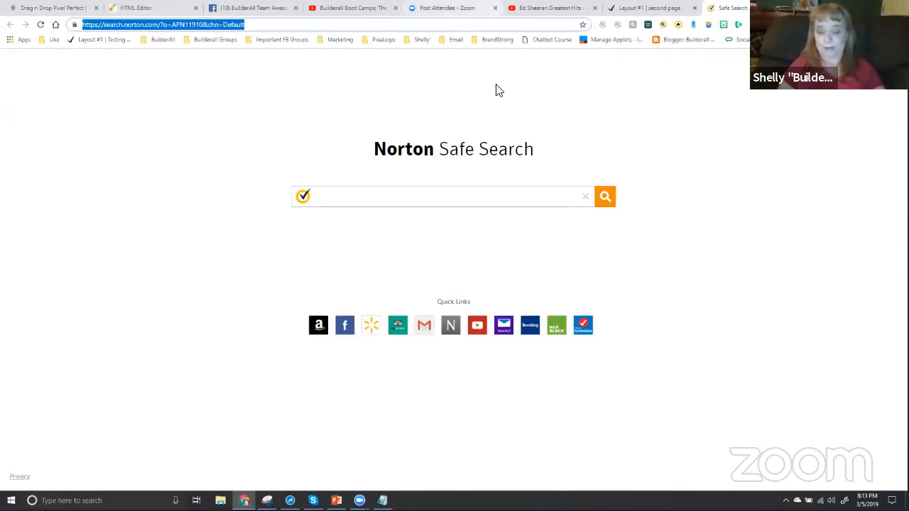
pyautogui.write('builderall')
pyautogui.press('Return')
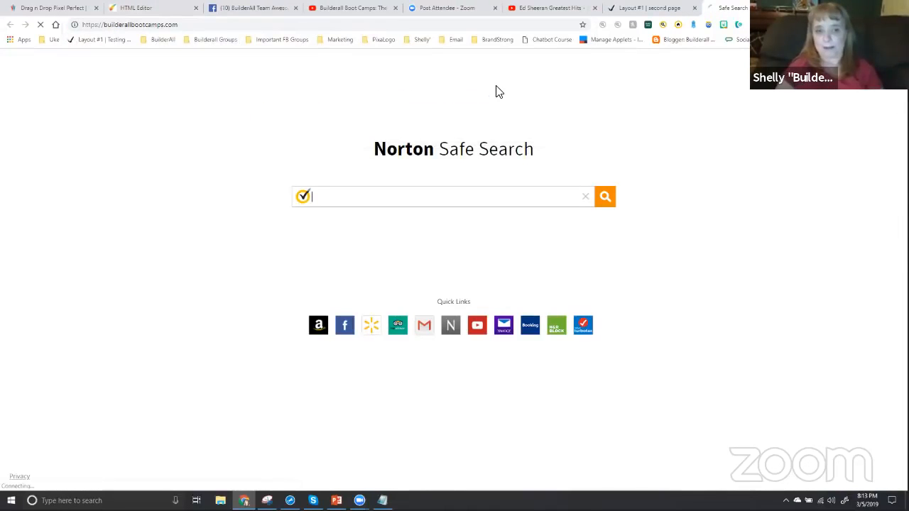
pyautogui.click(192, 25)
pyautogui.hotkey('ctrl', 'c')
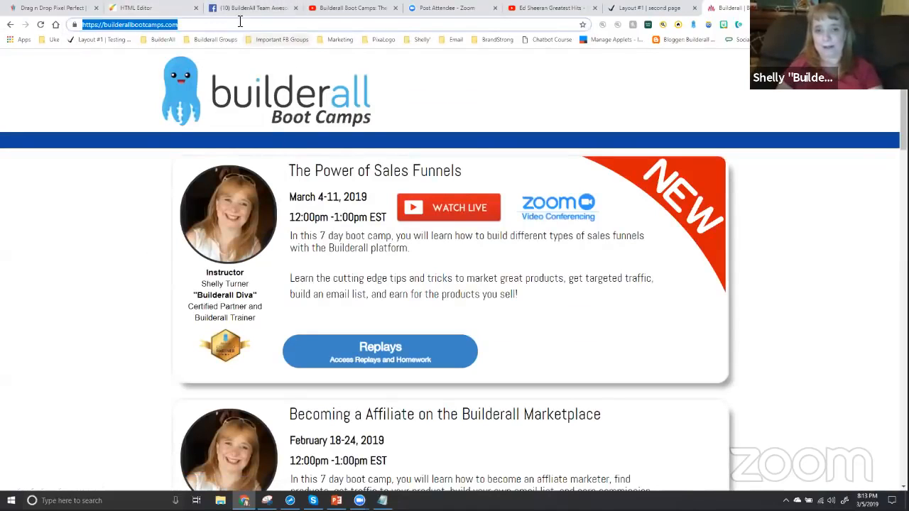
pyautogui.click(153, 8)
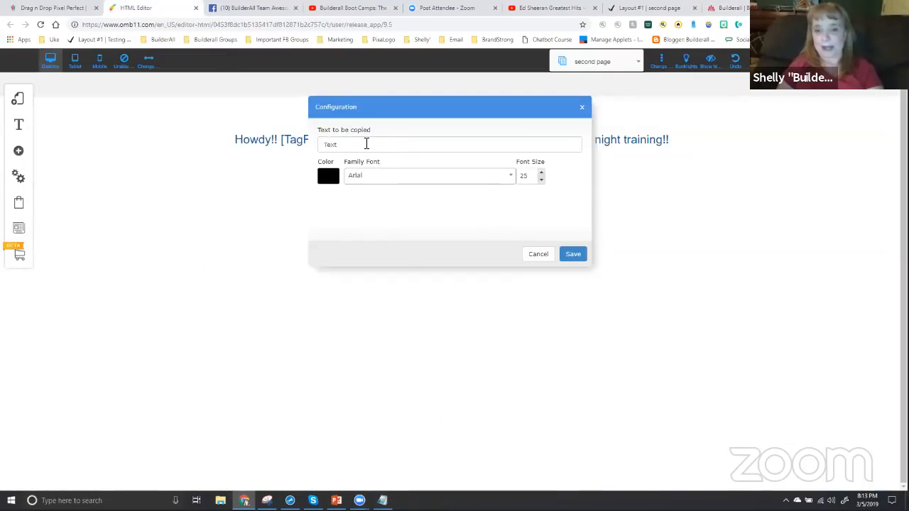
pyautogui.moveTo(365, 144); pyautogui.dragTo(291, 141)
pyautogui.hotkey('ctrl', 'v')
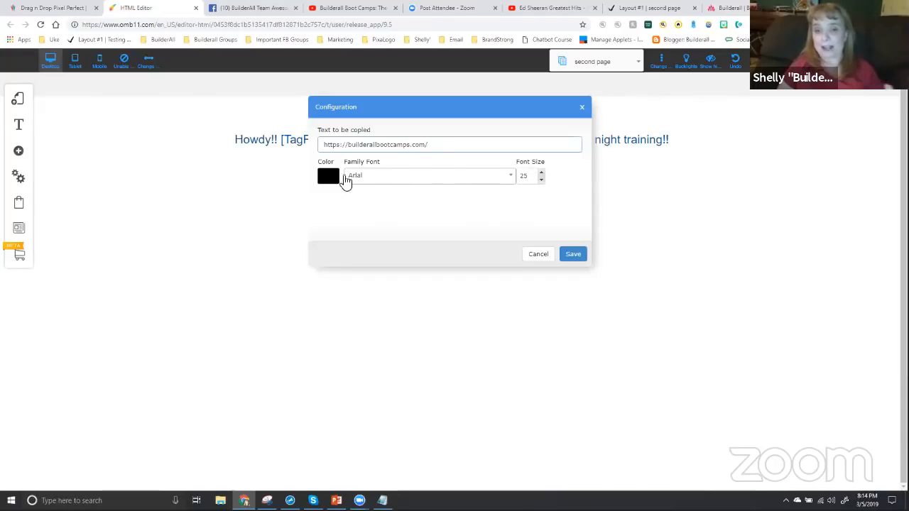
pyautogui.click(572, 254)
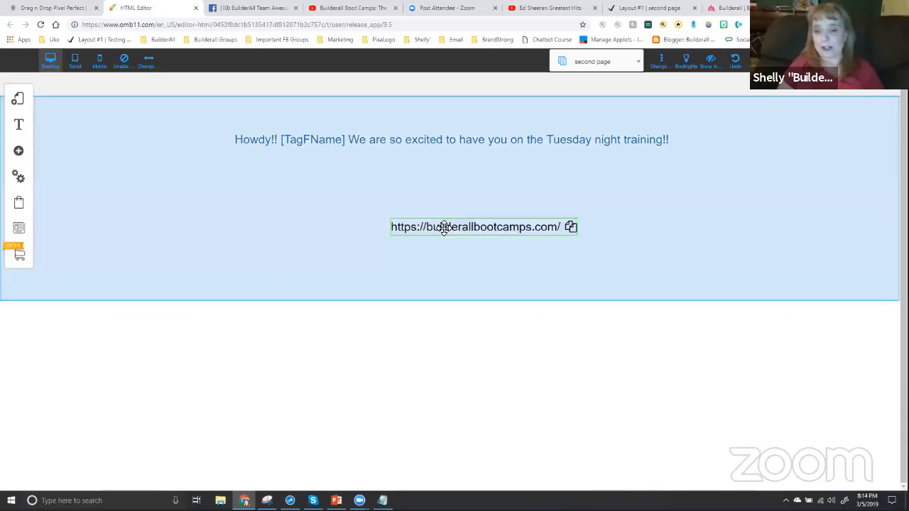
pyautogui.moveTo(443, 227); pyautogui.dragTo(438, 203)
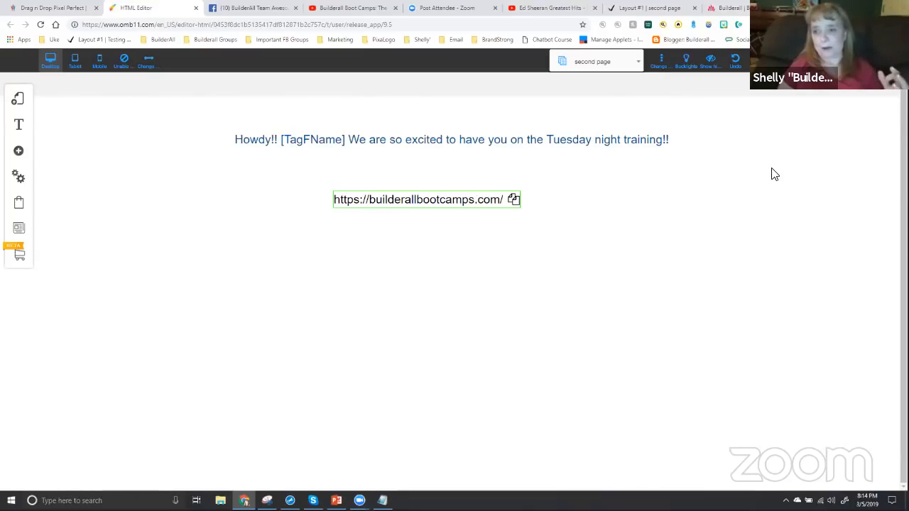
# Save the second page's changes and load the live playground home page in the browser tab showing the published second page
pyautogui.click(827, 61)
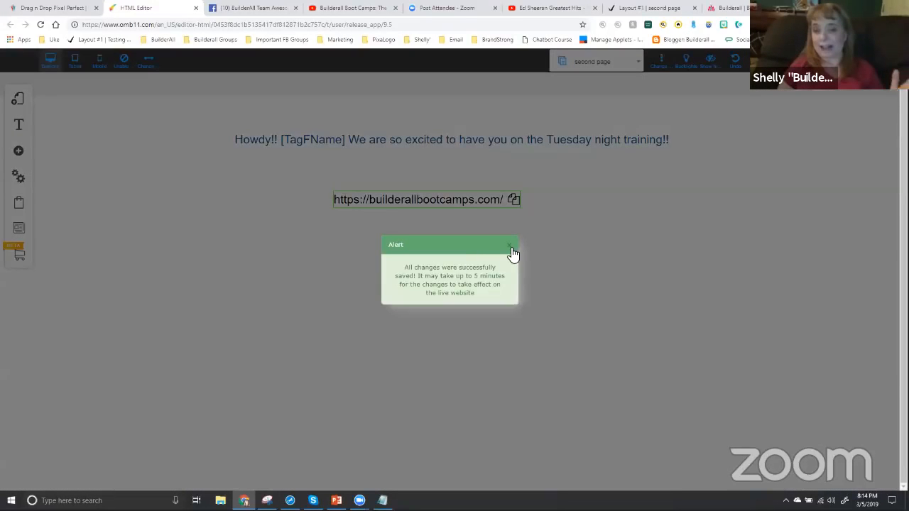
pyautogui.click(510, 247)
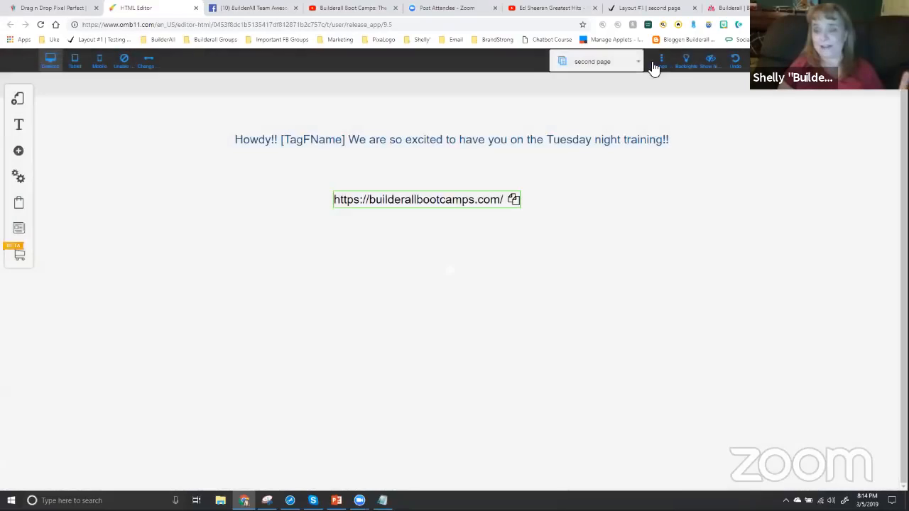
pyautogui.click(658, 9)
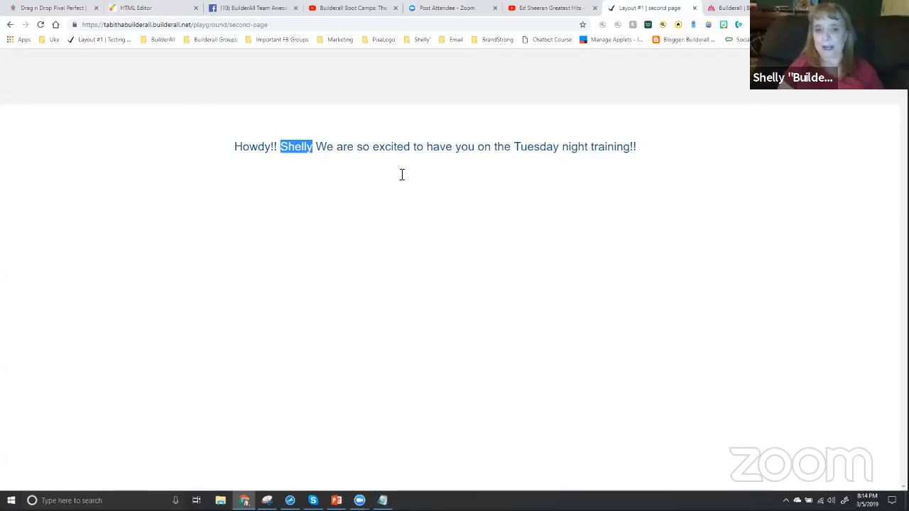
pyautogui.click(103, 41)
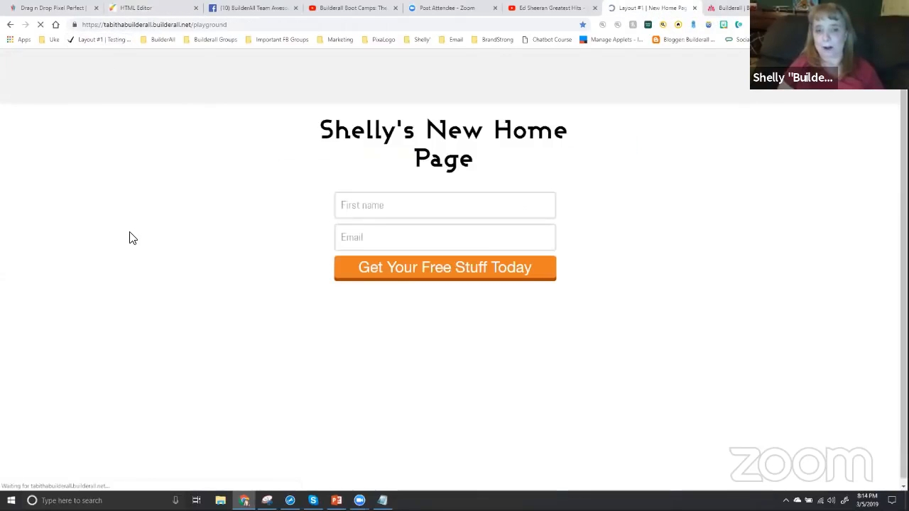
# Fill in the opt-in form with a test subscriber's first name and e-mail, and submit it to reach the second page
pyautogui.click(364, 212)
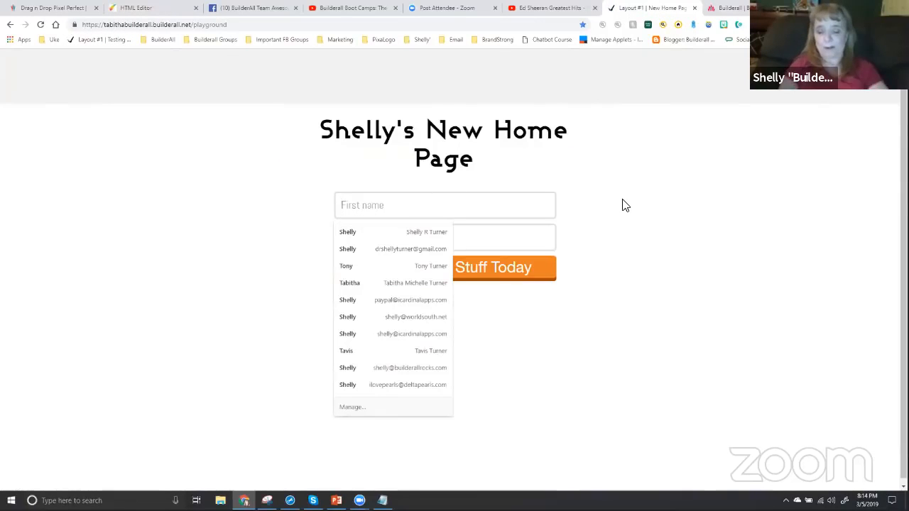
pyautogui.write('Tony')
pyautogui.press('Tab')
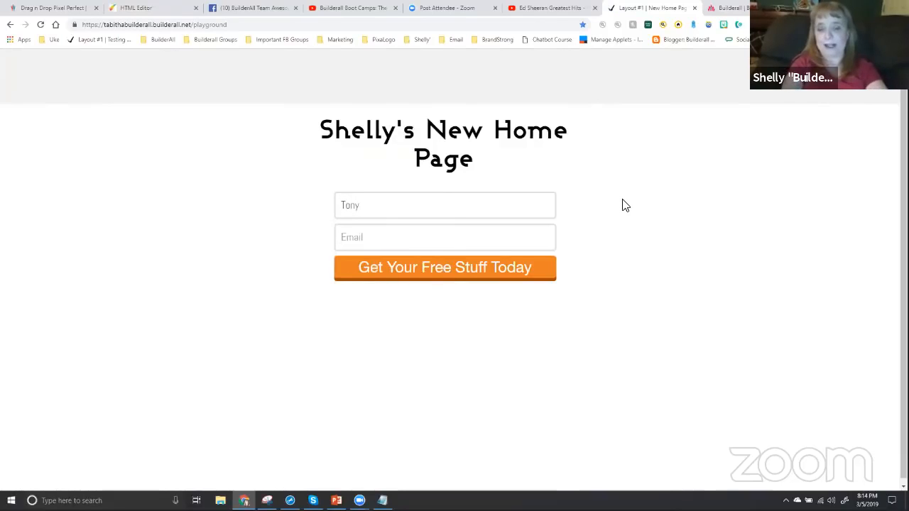
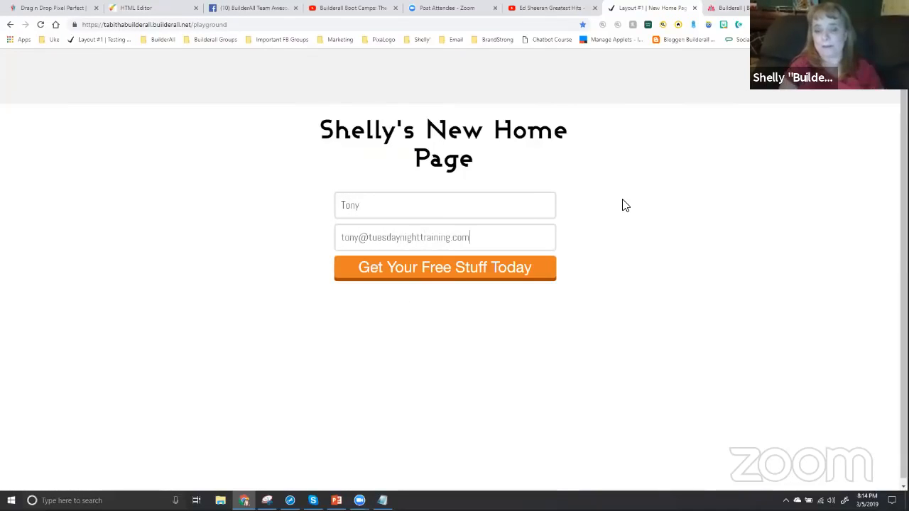
pyautogui.click(448, 276)
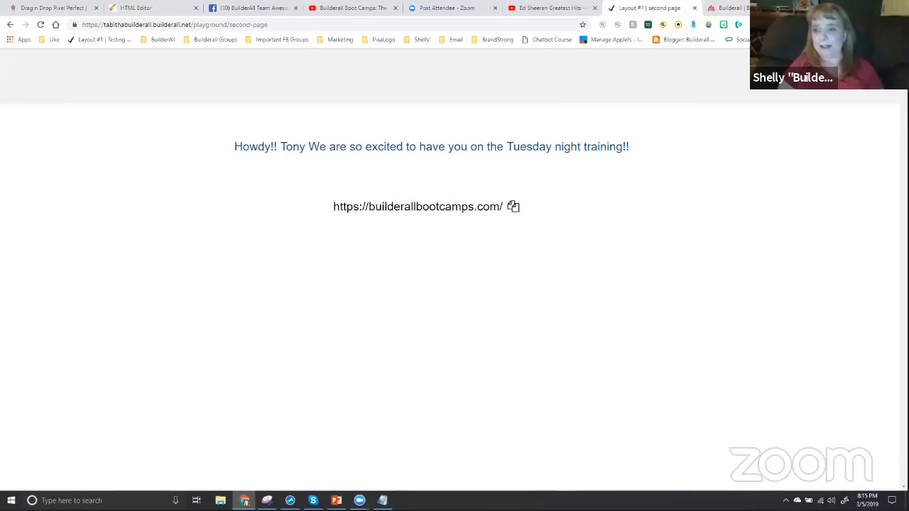
pyautogui.hotkey('ctrl', 't')
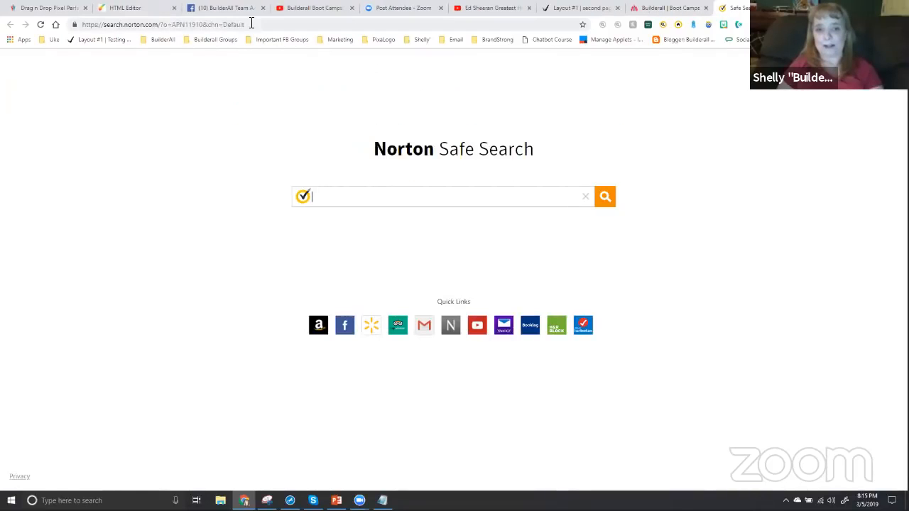
pyautogui.click(253, 24)
pyautogui.hotkey('ctrl', 'v')
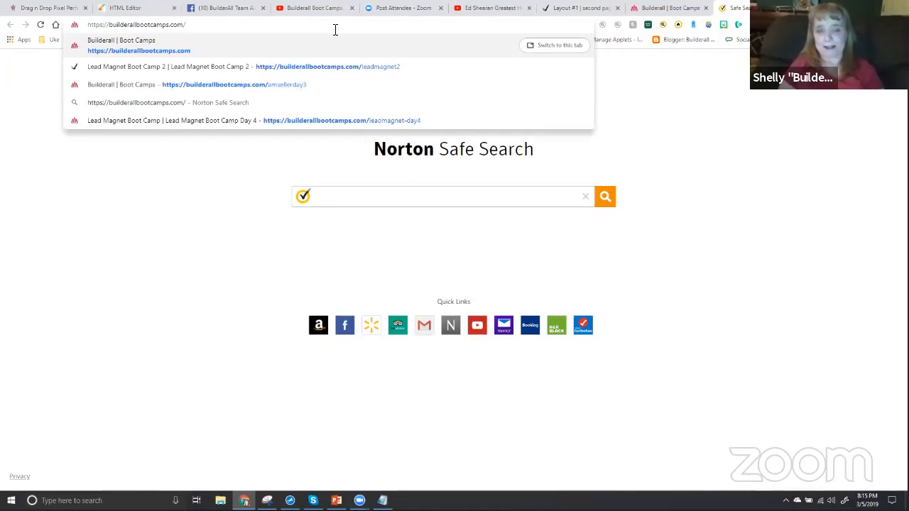
pyautogui.press('Return')
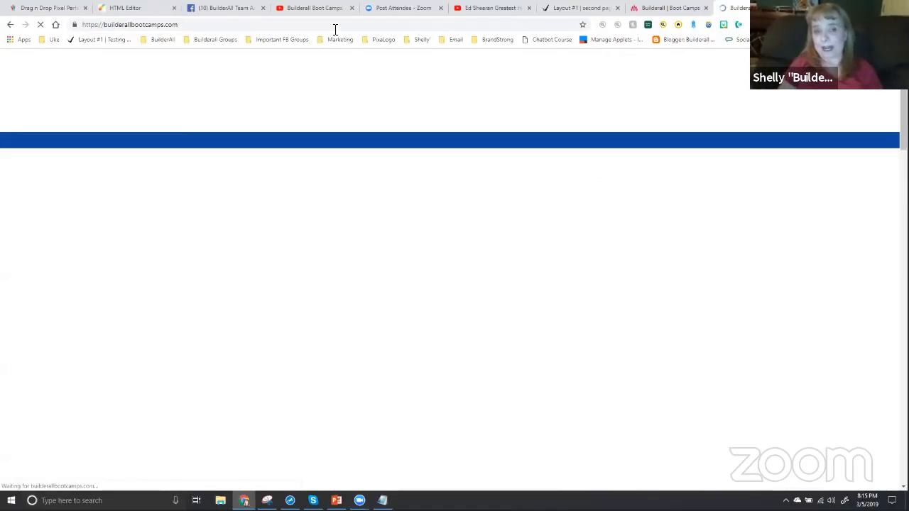